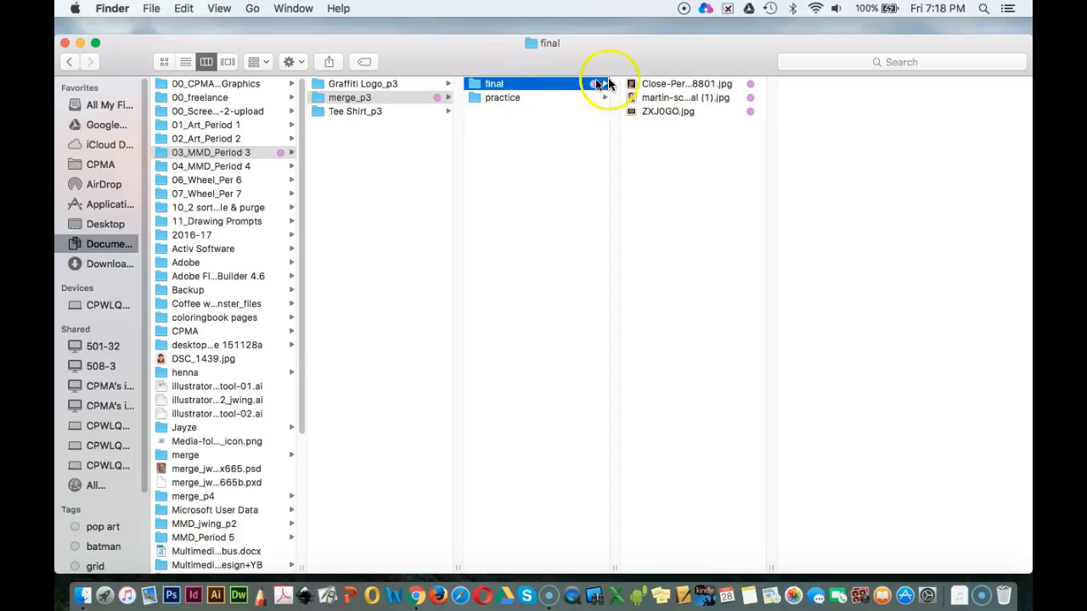
Preview the cat portrait, the man's portrait and the ZXJ0GO.jpg texture in the final folder
click(655, 85)
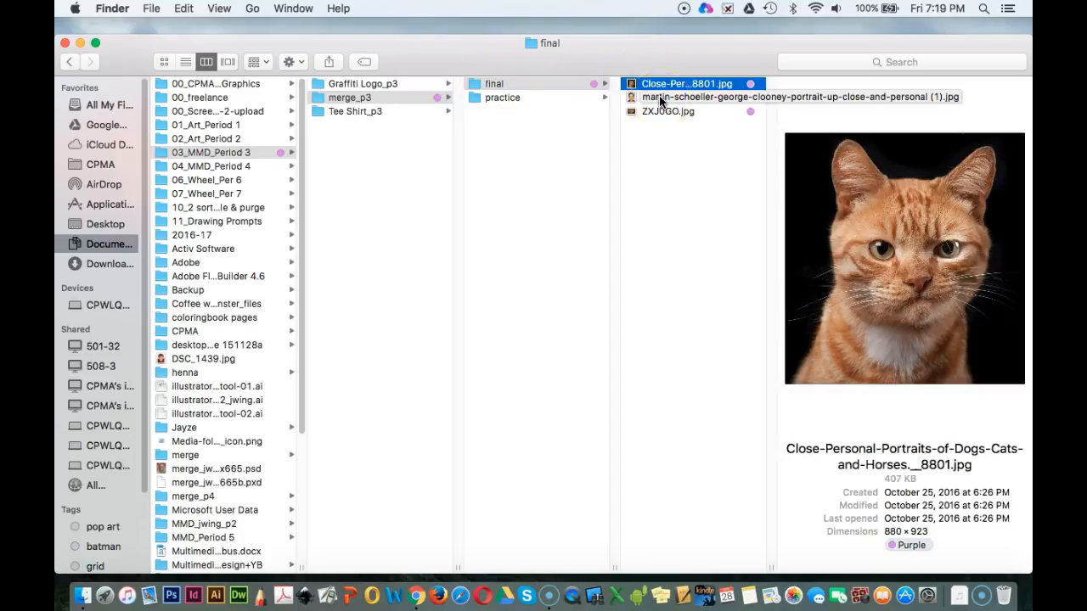
click(660, 100)
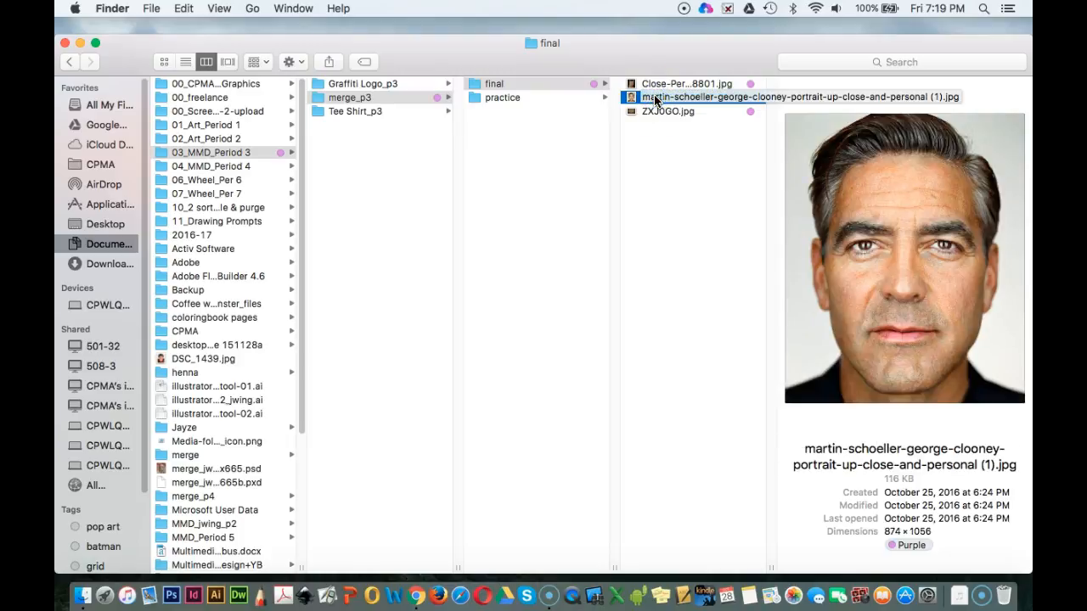
click(663, 113)
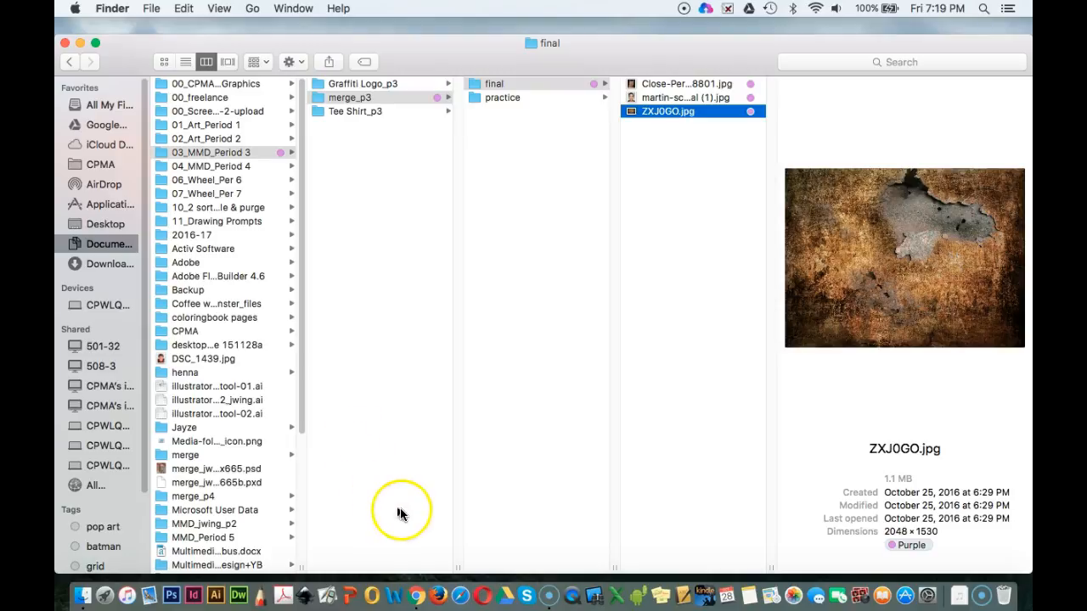
Switch to Chrome, load pixlr.com and launch the Pixlr Editor web app
click(413, 591)
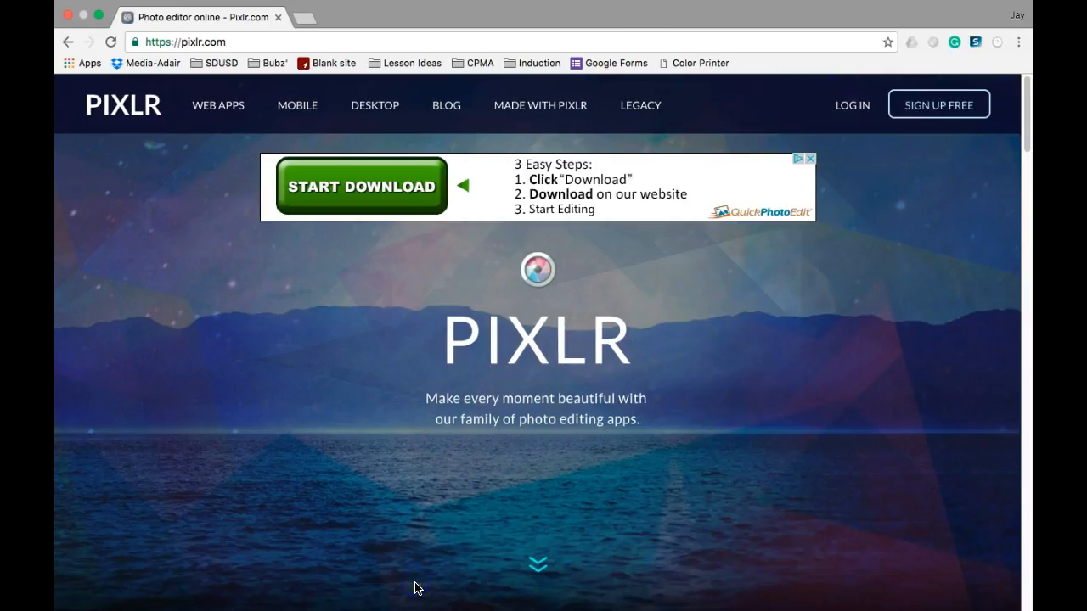
click(202, 42)
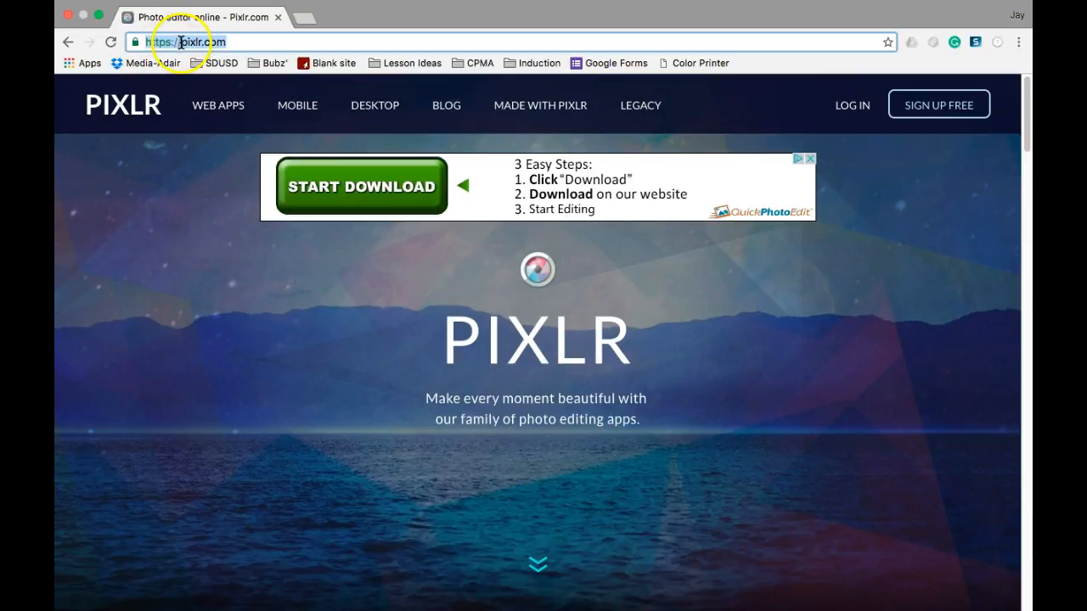
click(236, 43)
key(Return)
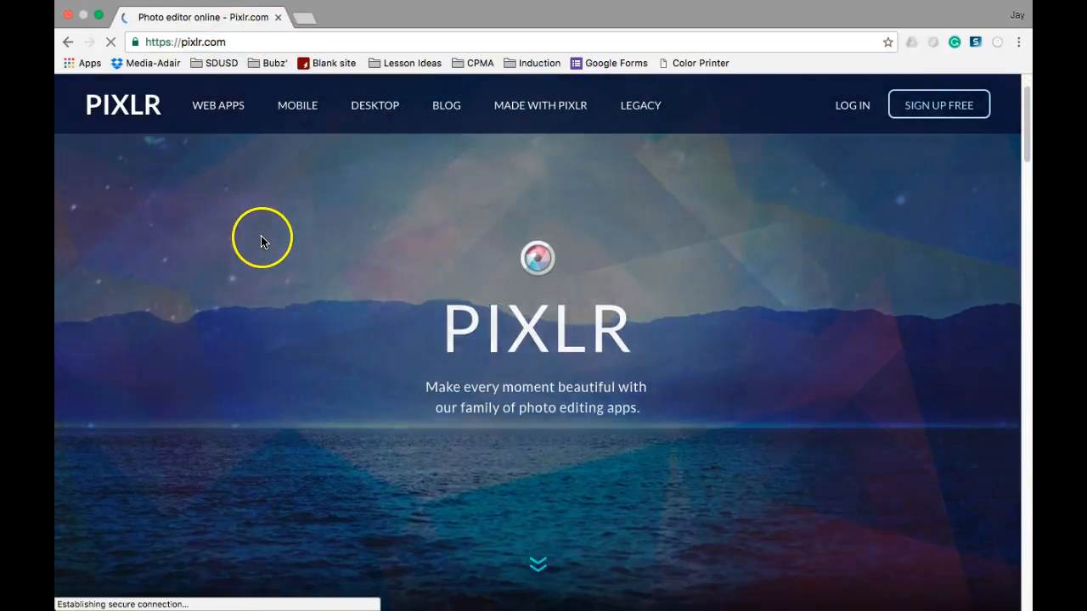
scroll(255, 238, down, 5)
scroll(261, 244, down, 5)
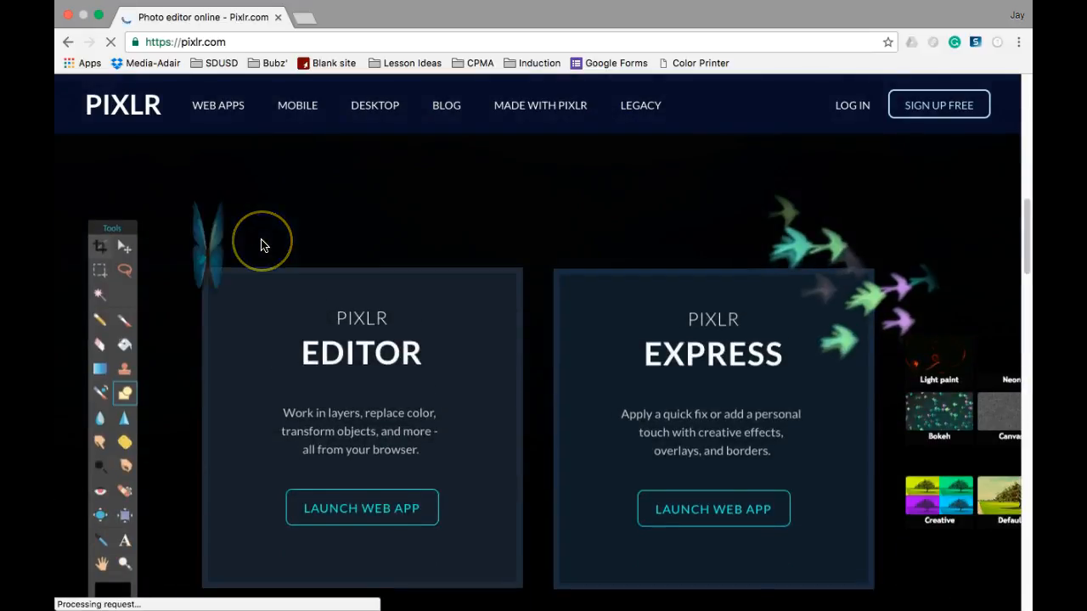
scroll(288, 306, down, 1)
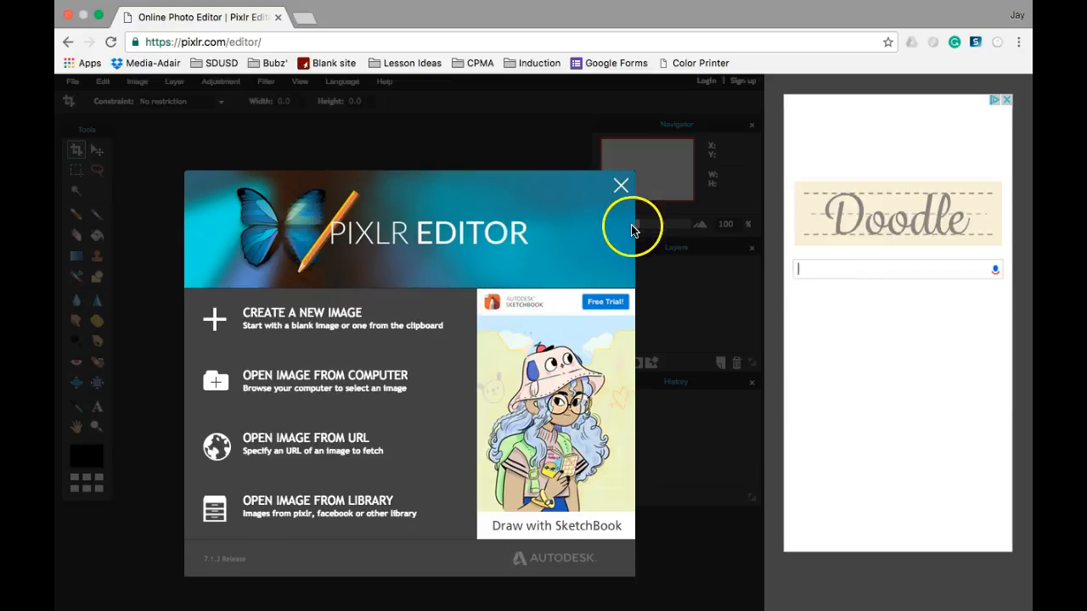
click(1007, 101)
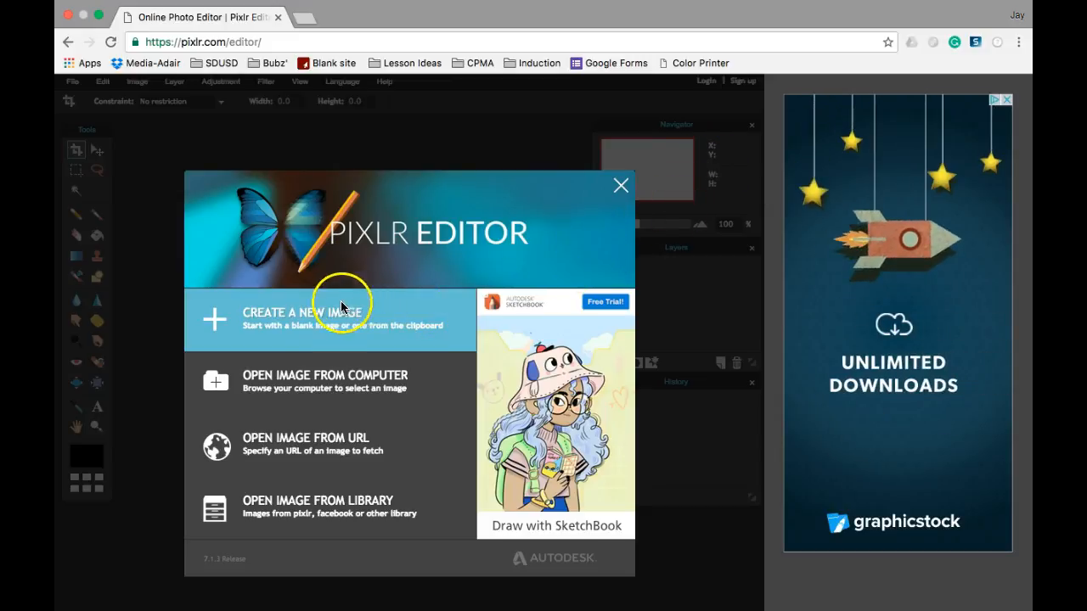
Create a new blank image 1024 px wide and 768 px high
click(284, 317)
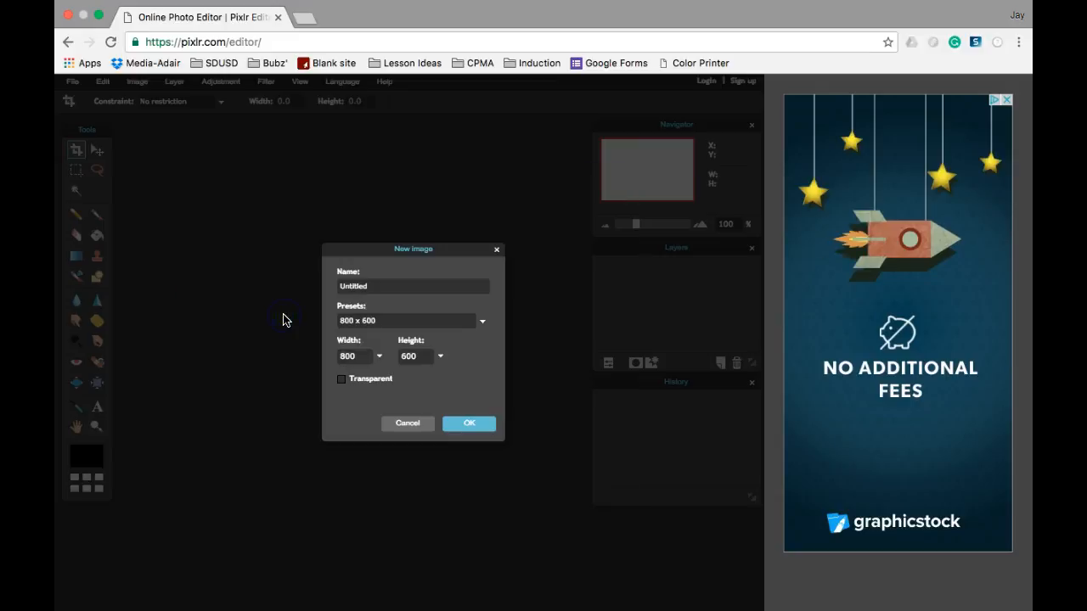
click(355, 355)
drag(357, 356, 324, 354)
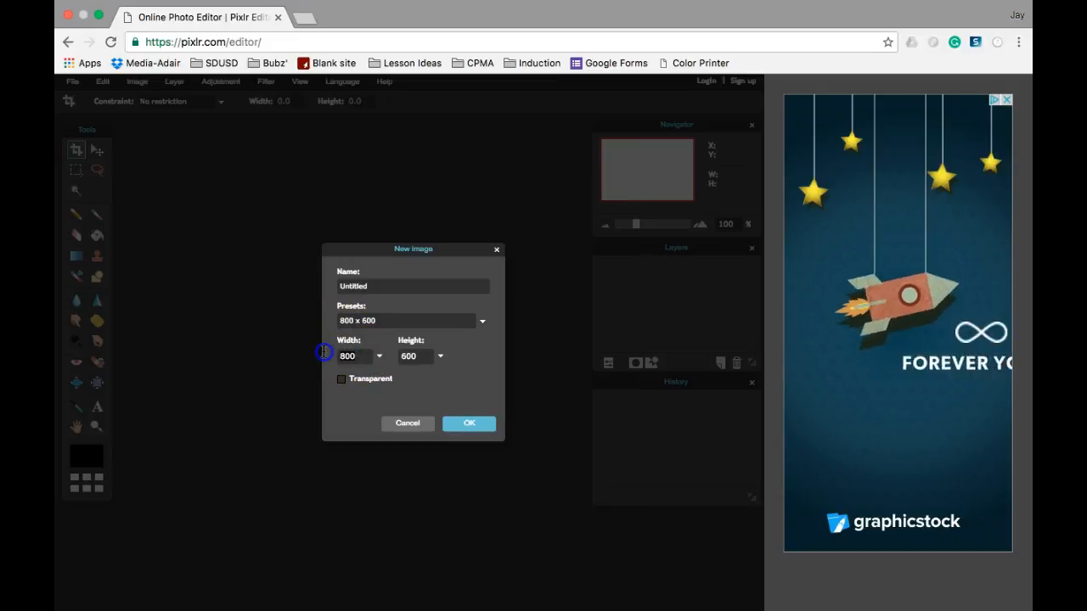
text(1024)
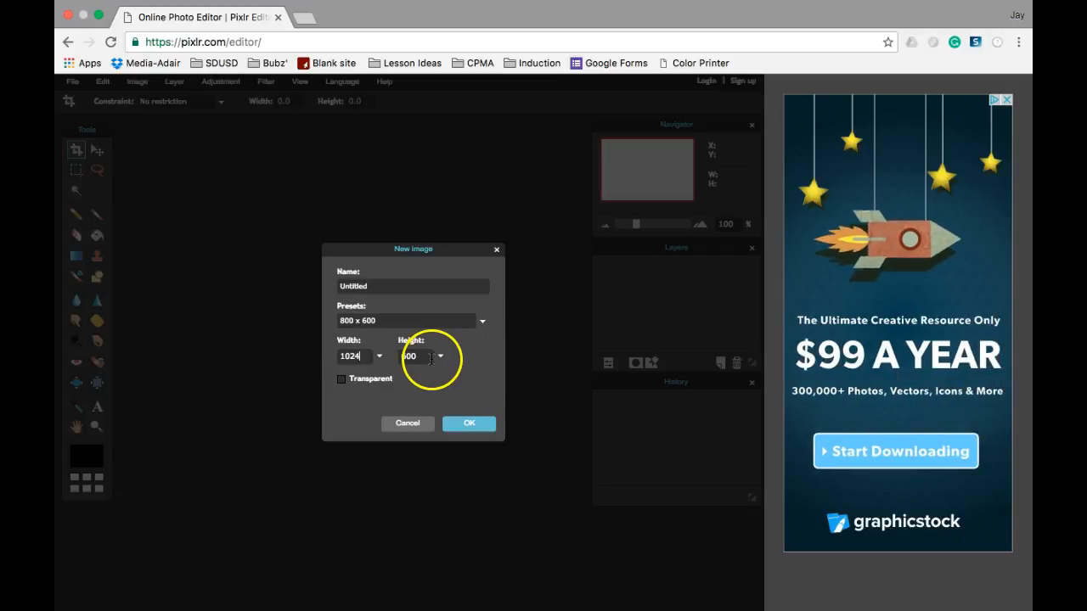
drag(429, 358, 387, 357)
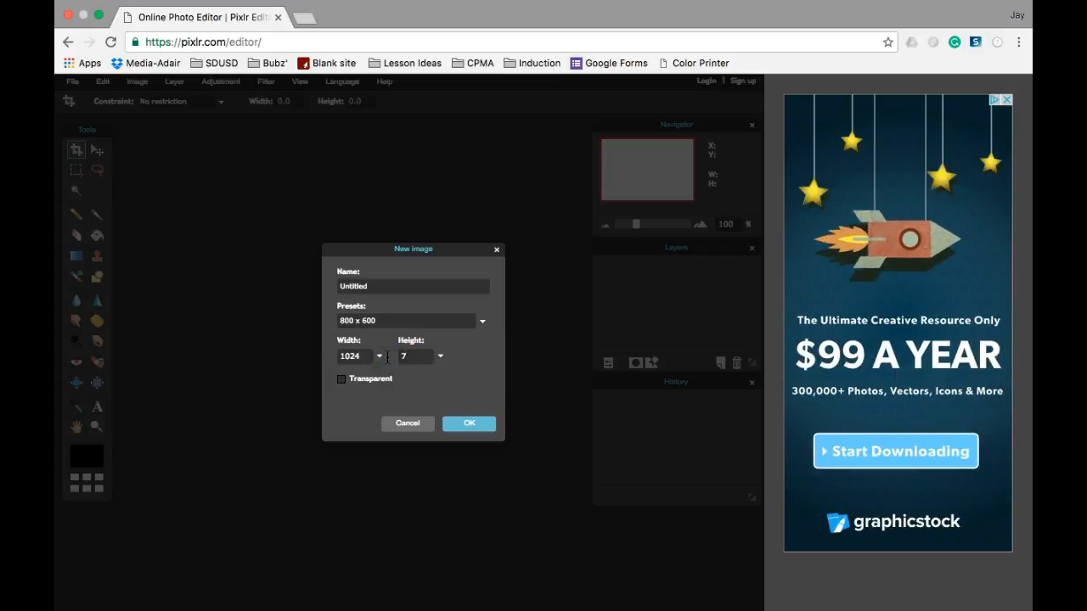
text(768)
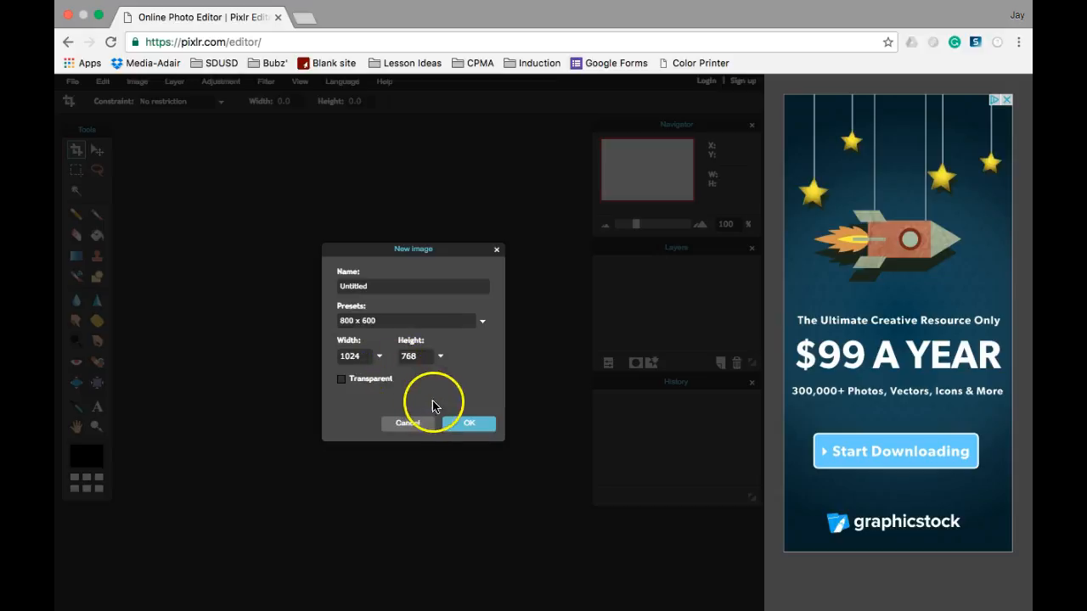
click(465, 424)
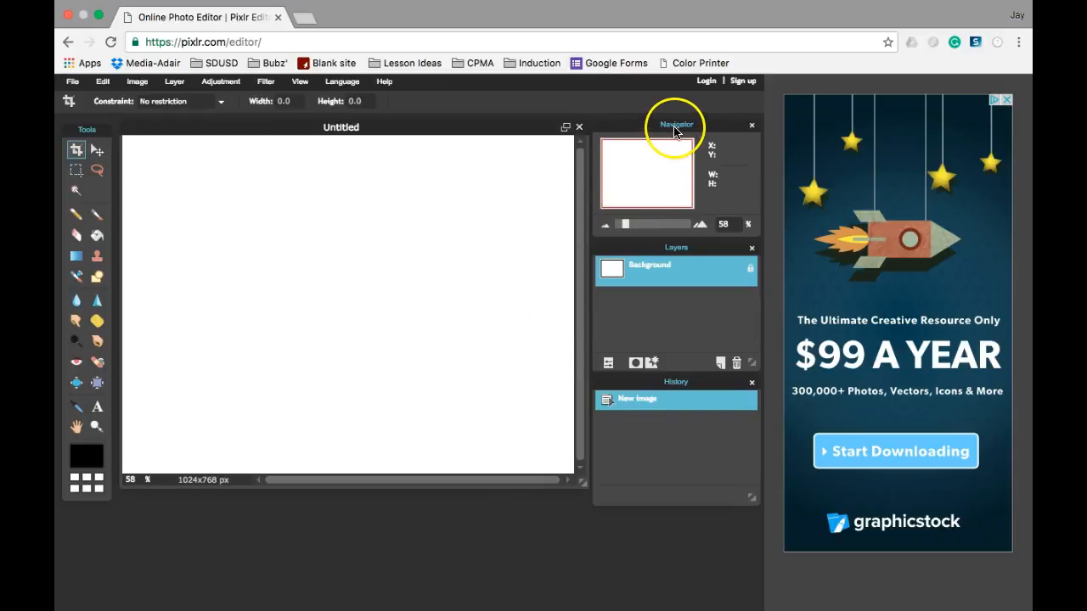
Close the Navigator and History panels and extend the Layers panel downward to make it taller
click(752, 126)
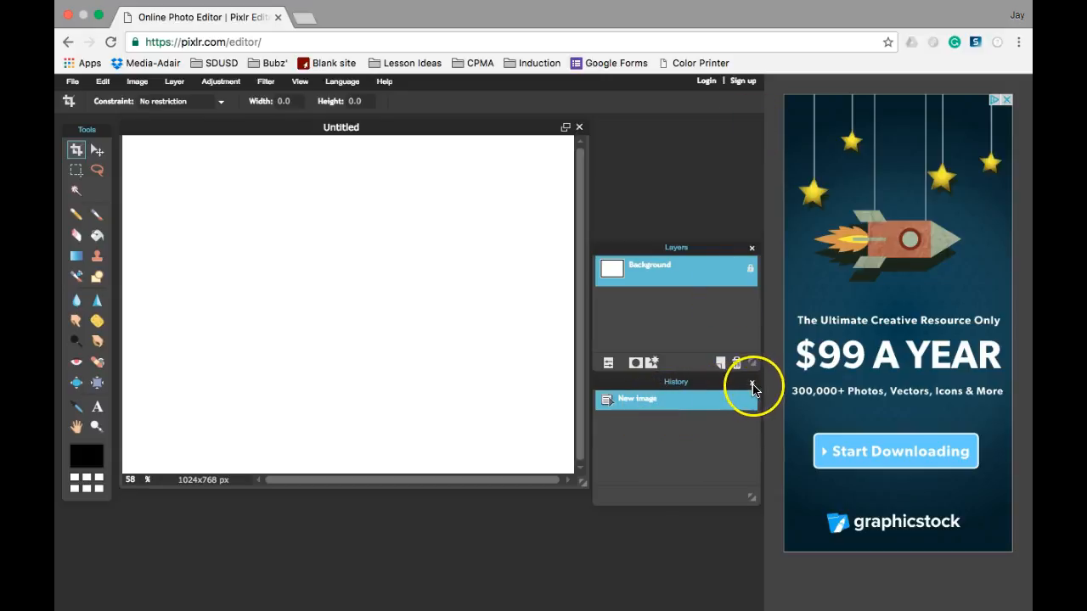
click(751, 383)
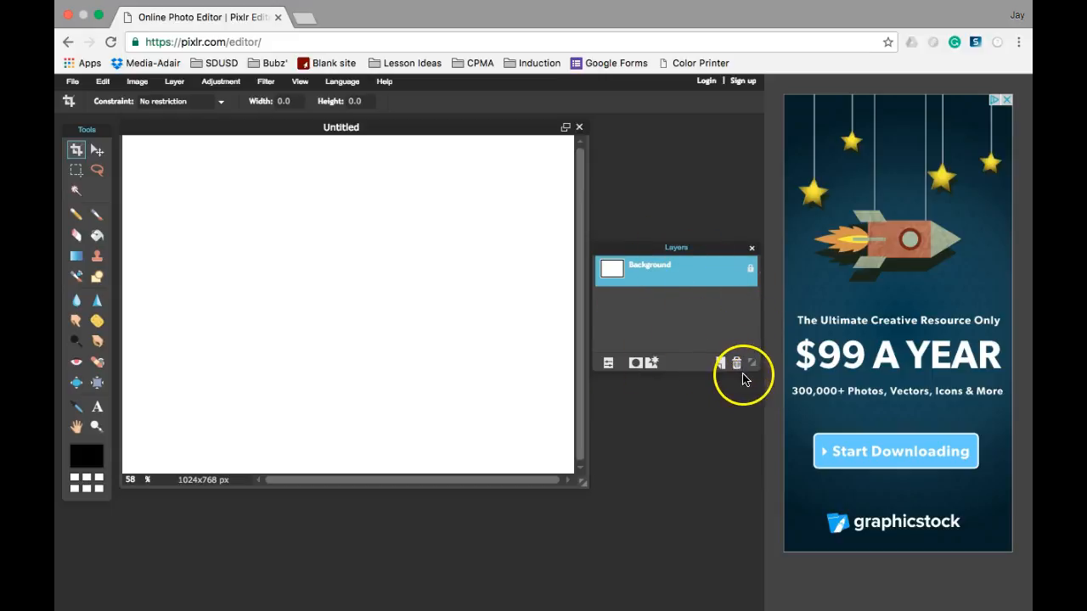
drag(752, 364, 753, 535)
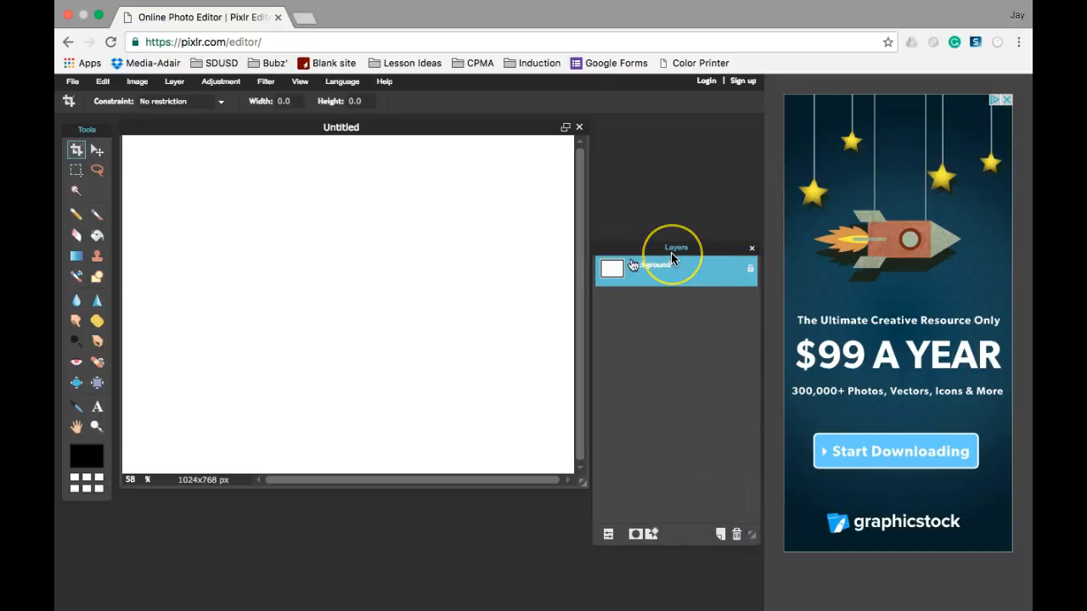
Open all three images from the Documents folder 03_MMD_Period 3/merge_p3/final together
click(72, 81)
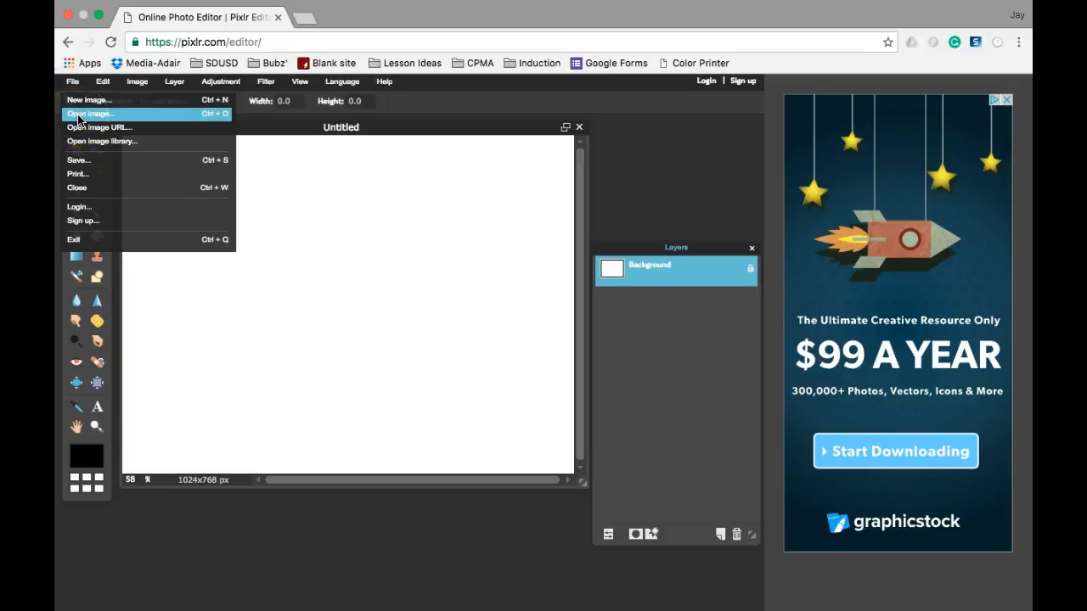
click(79, 117)
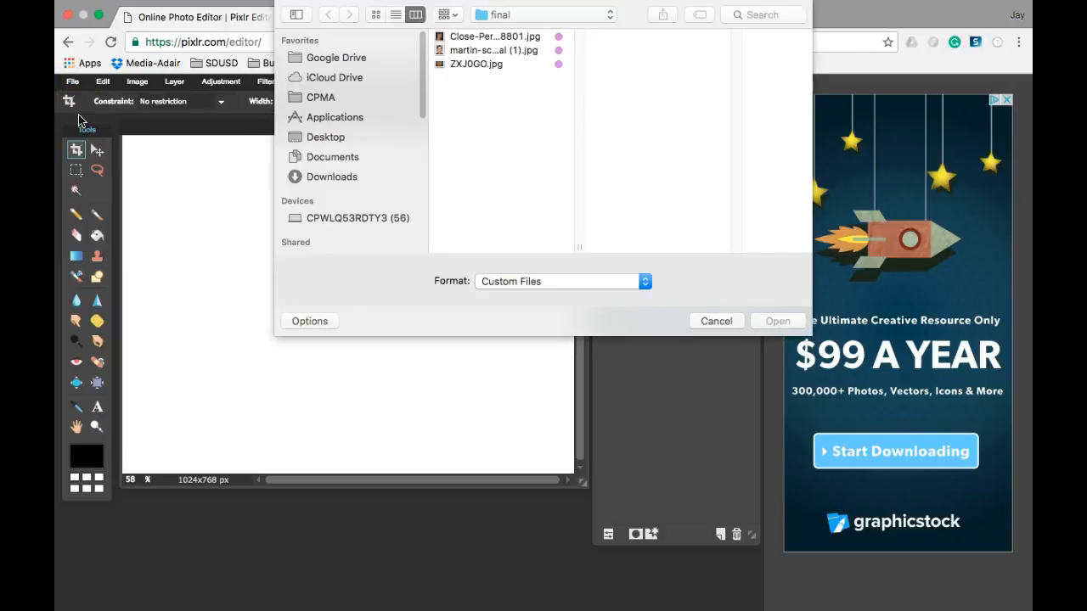
click(295, 153)
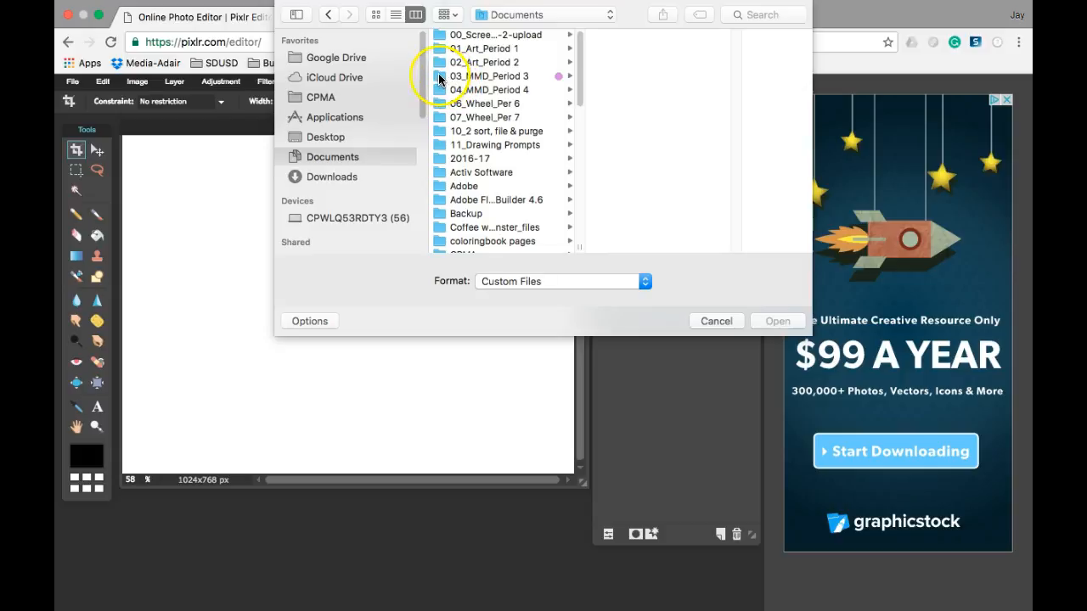
click(447, 77)
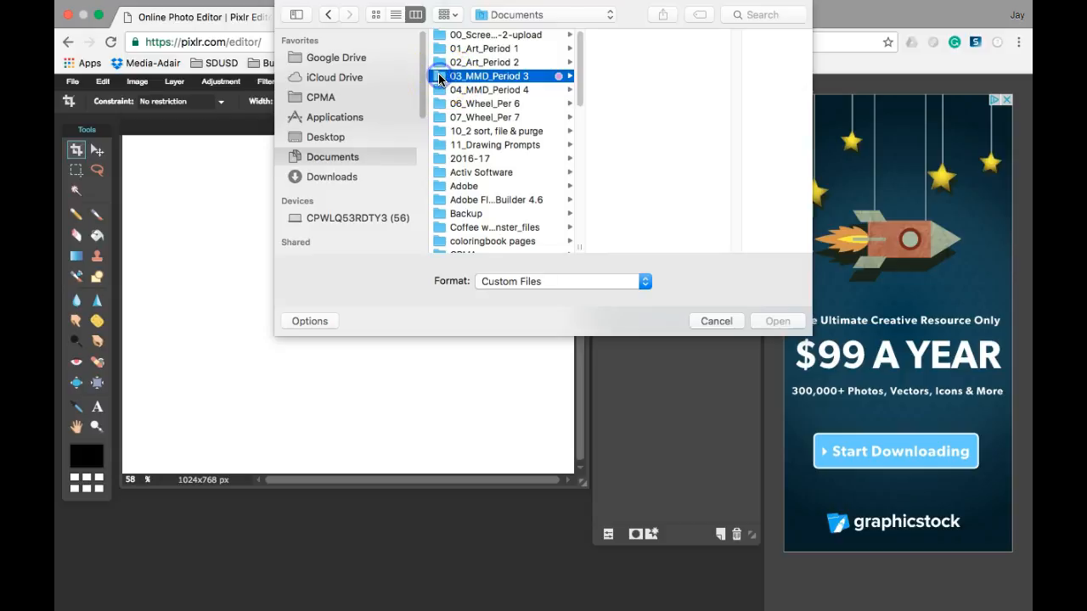
click(594, 50)
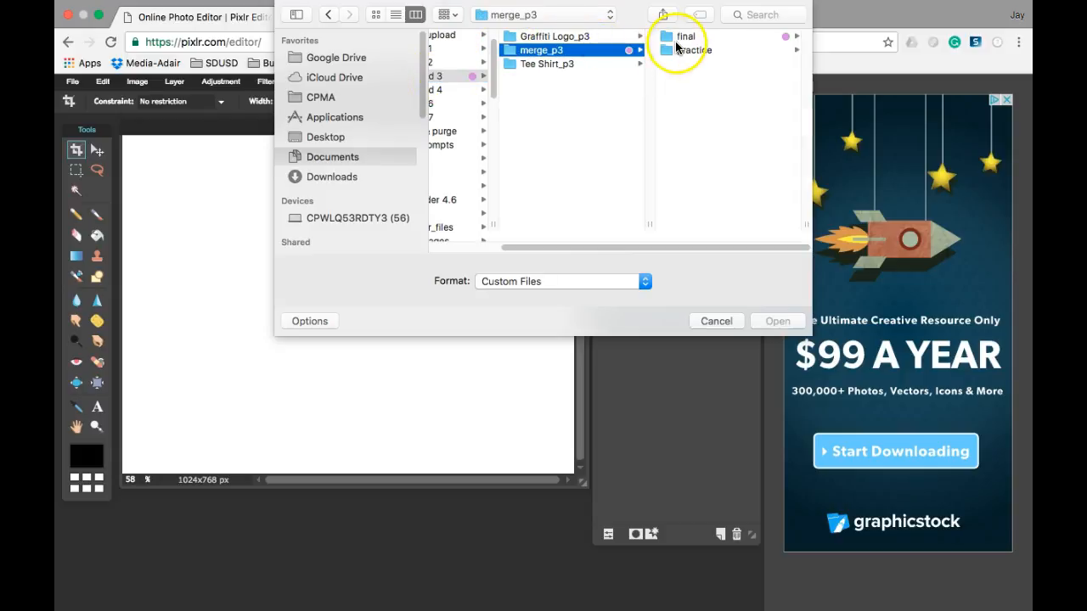
click(668, 38)
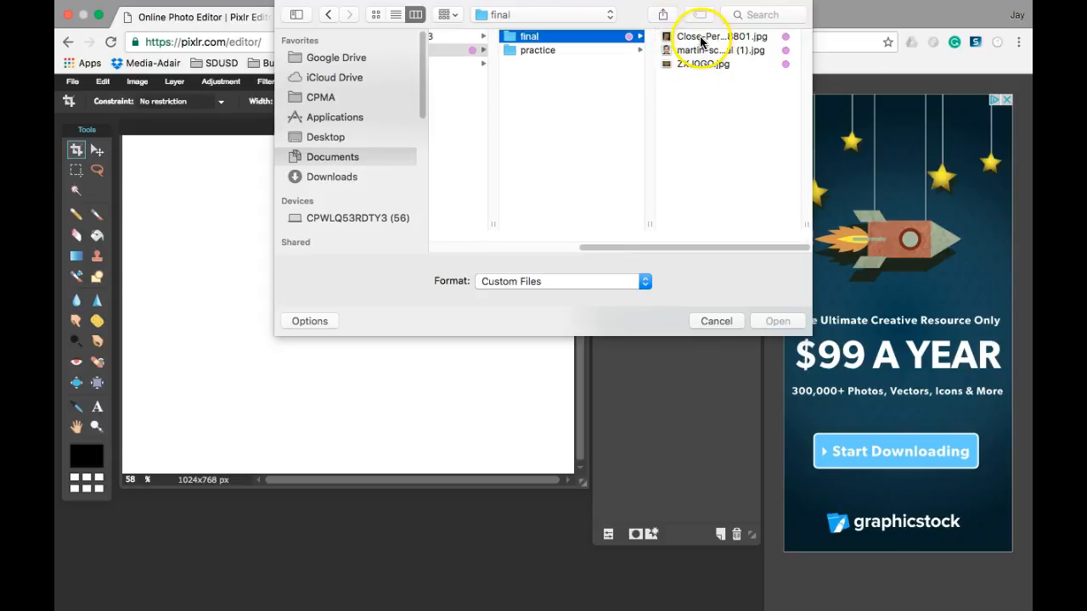
click(702, 37)
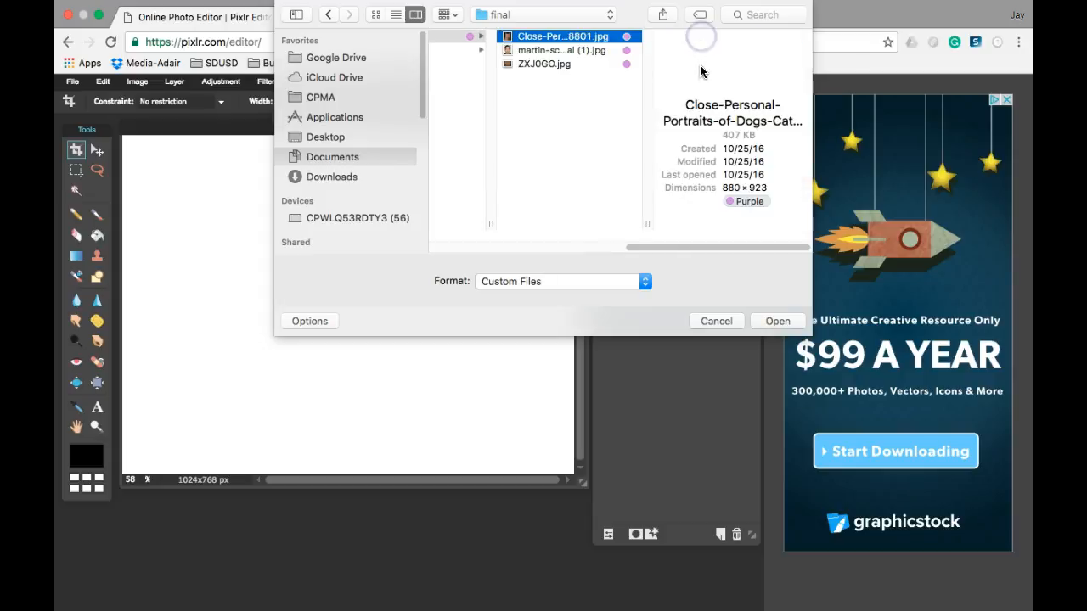
shift+click(531, 63)
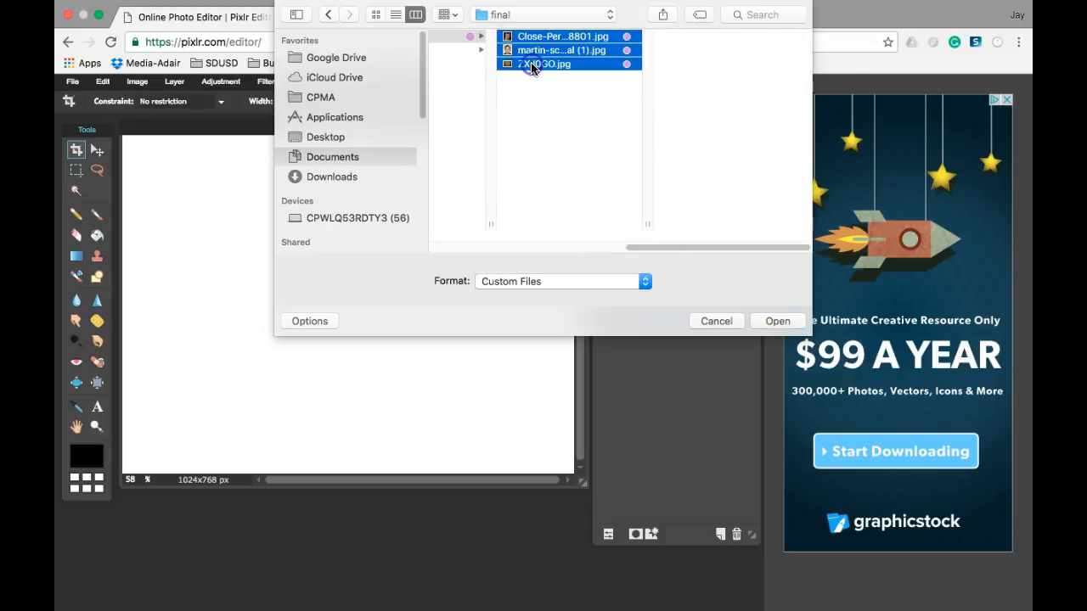
click(777, 321)
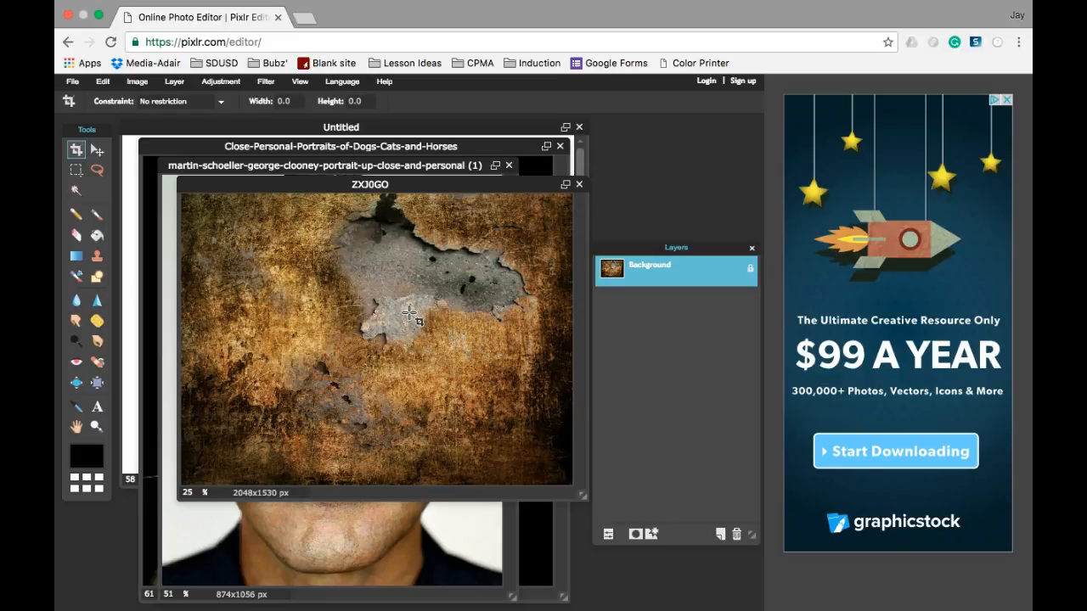
Copy the entire ZXJ0GO texture image and paste it into the Untitled image as a new layer
key(super+a)
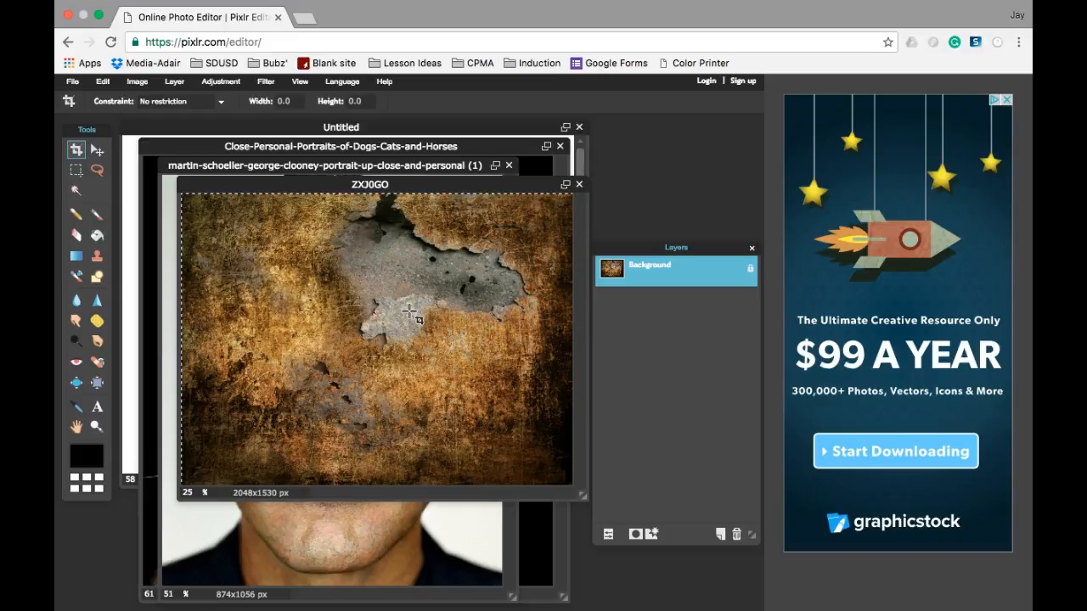
key(super+c)
click(131, 216)
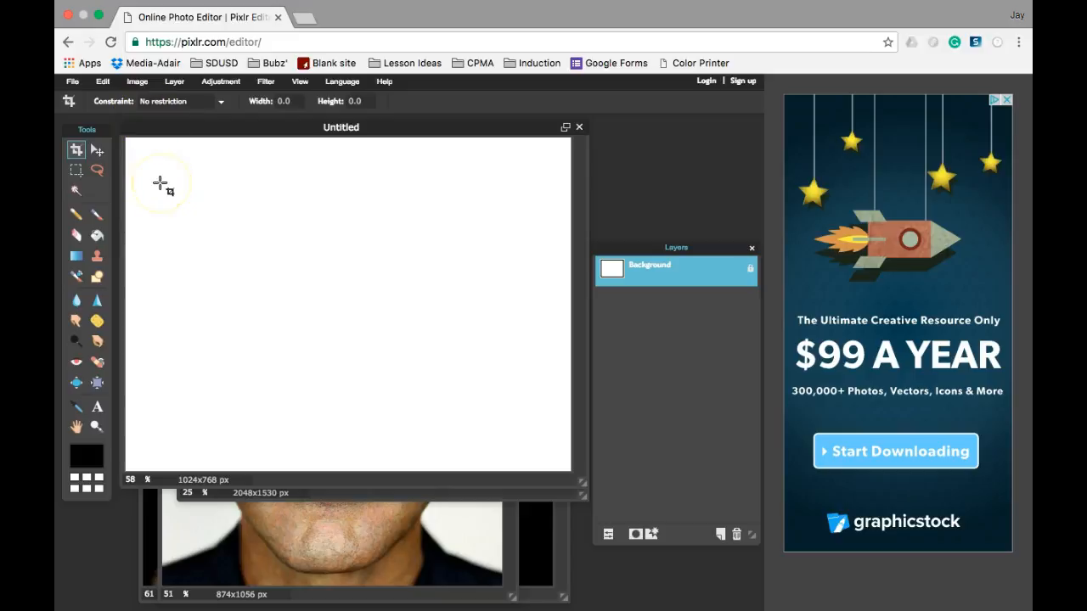
key(super+v)
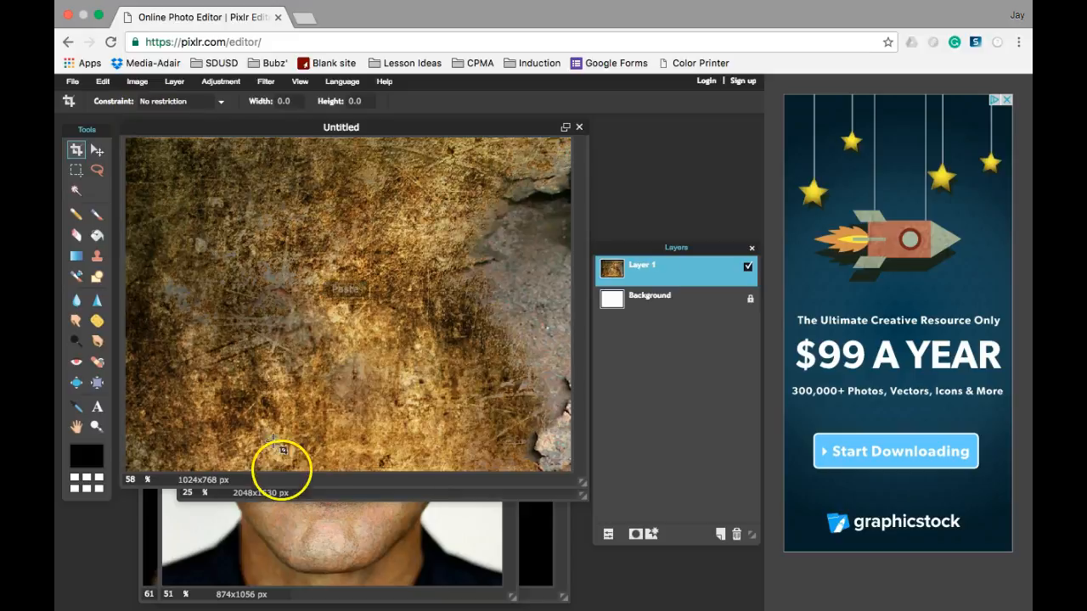
Close the ZXJ0GO image without saving it
click(327, 503)
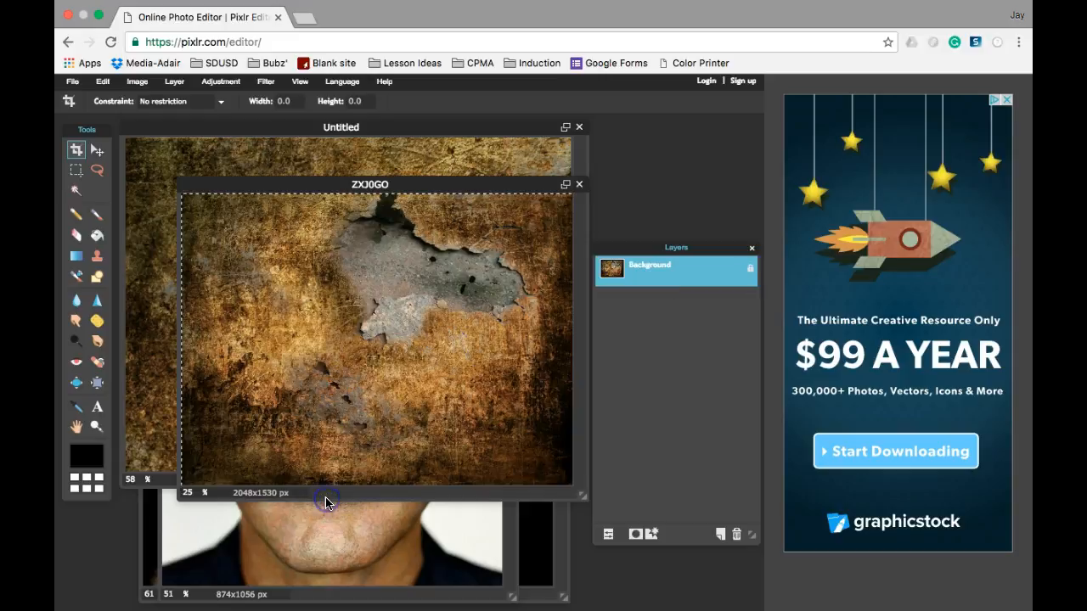
click(580, 186)
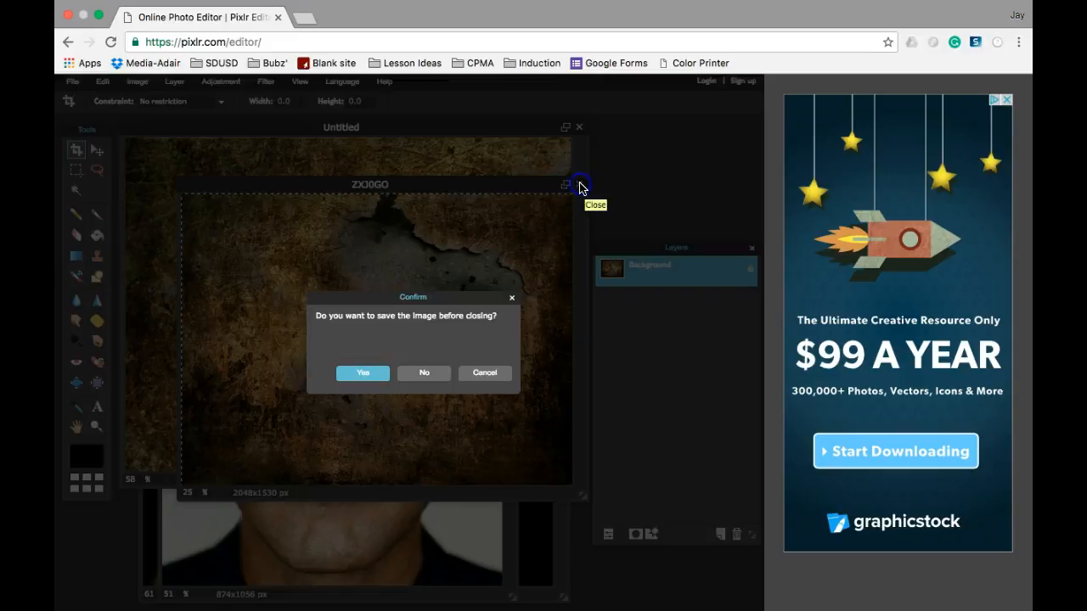
click(425, 373)
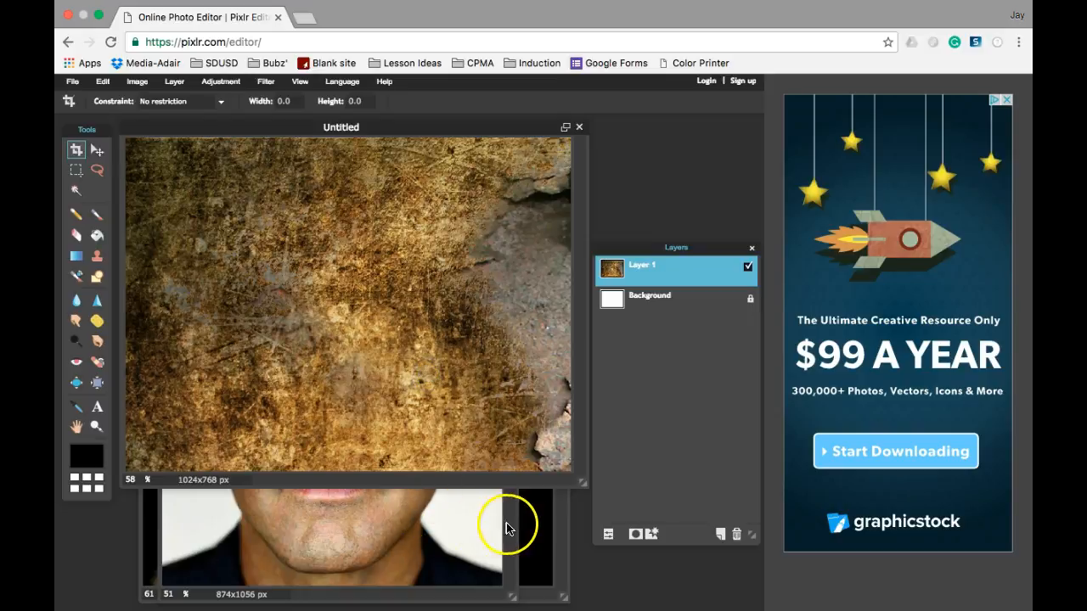
Copy the entire cat portrait image and paste it into the Untitled image as a new layer
click(532, 526)
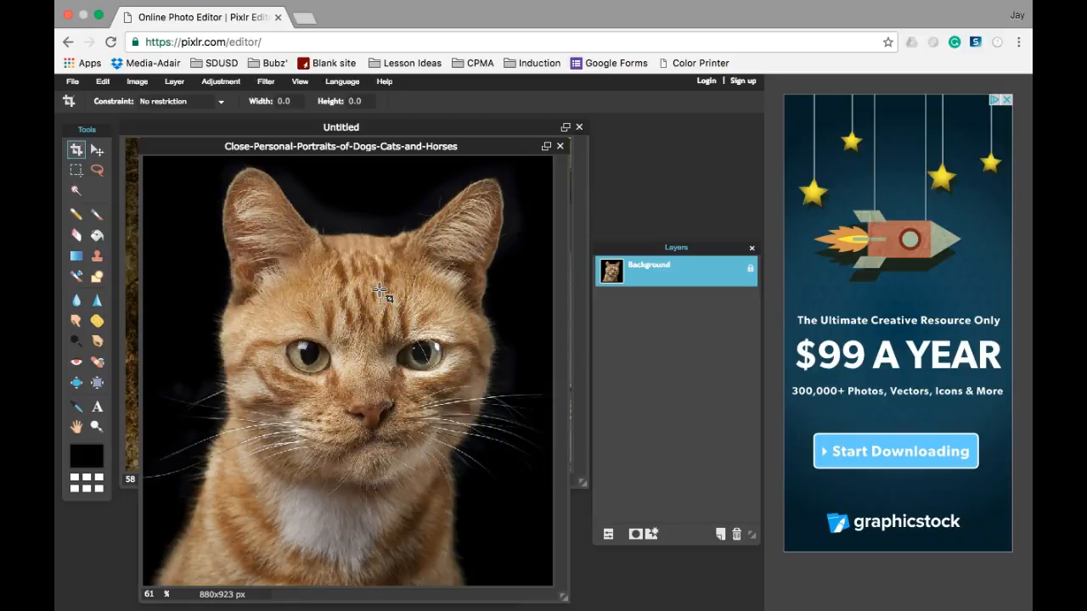
key(ctrl+a)
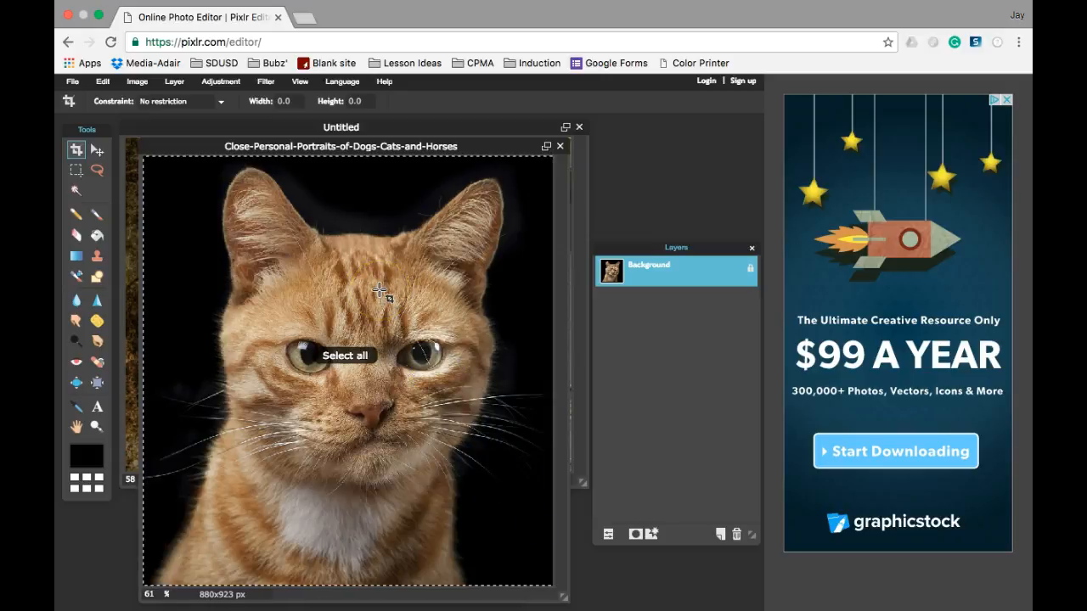
key(ctrl+c)
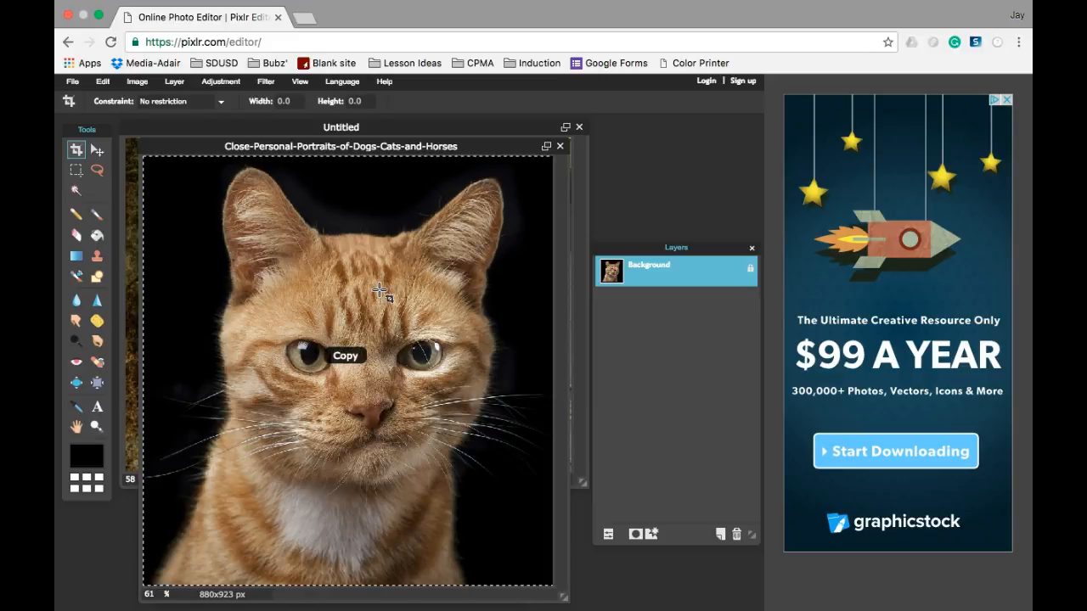
click(129, 402)
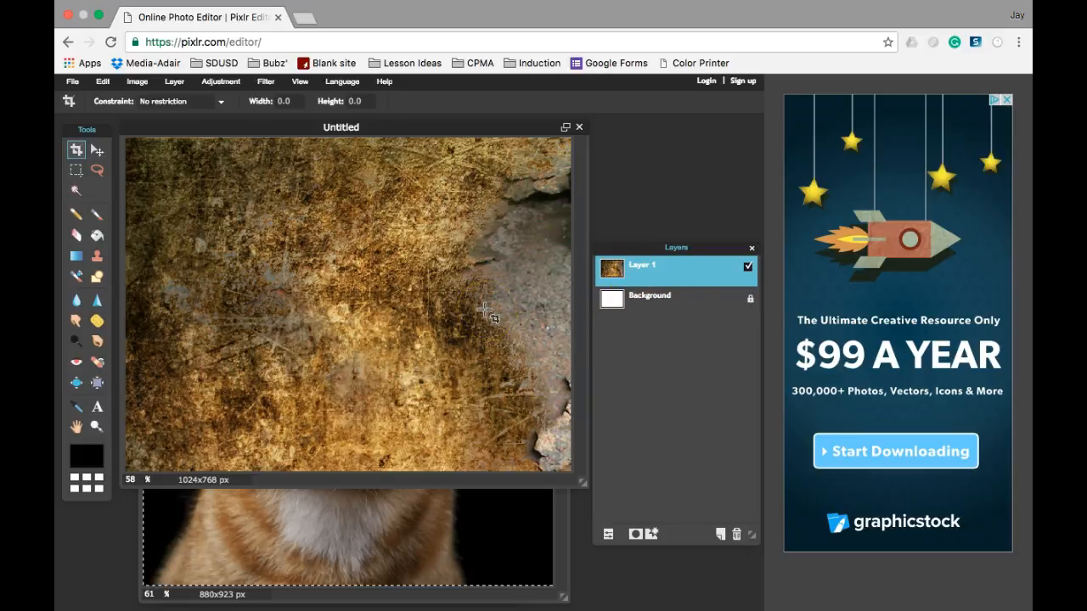
key(ctrl+v)
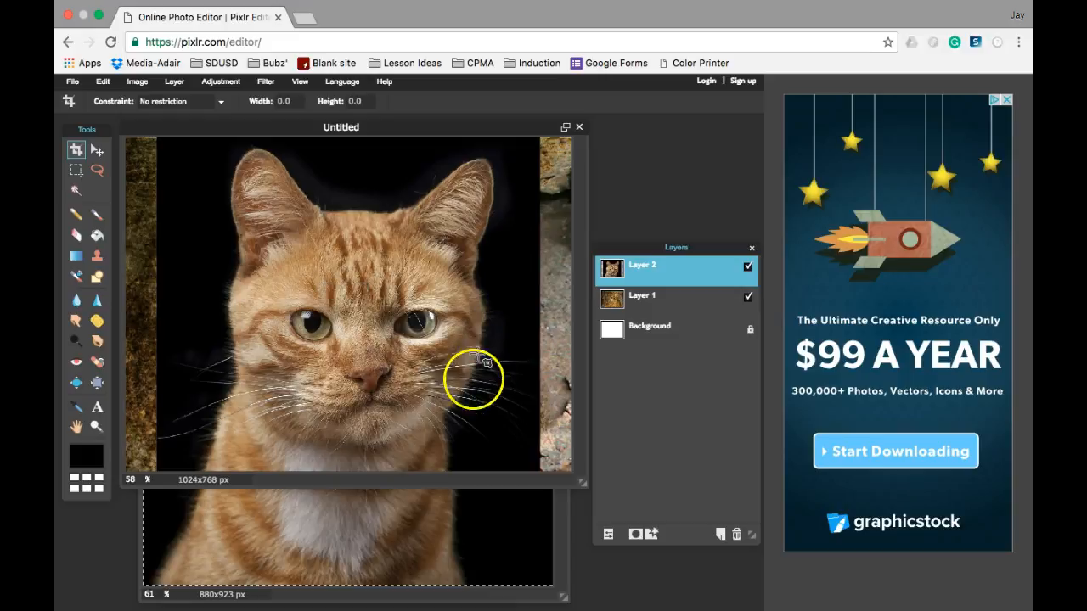
Close the separate cat portrait image without saving it
click(285, 510)
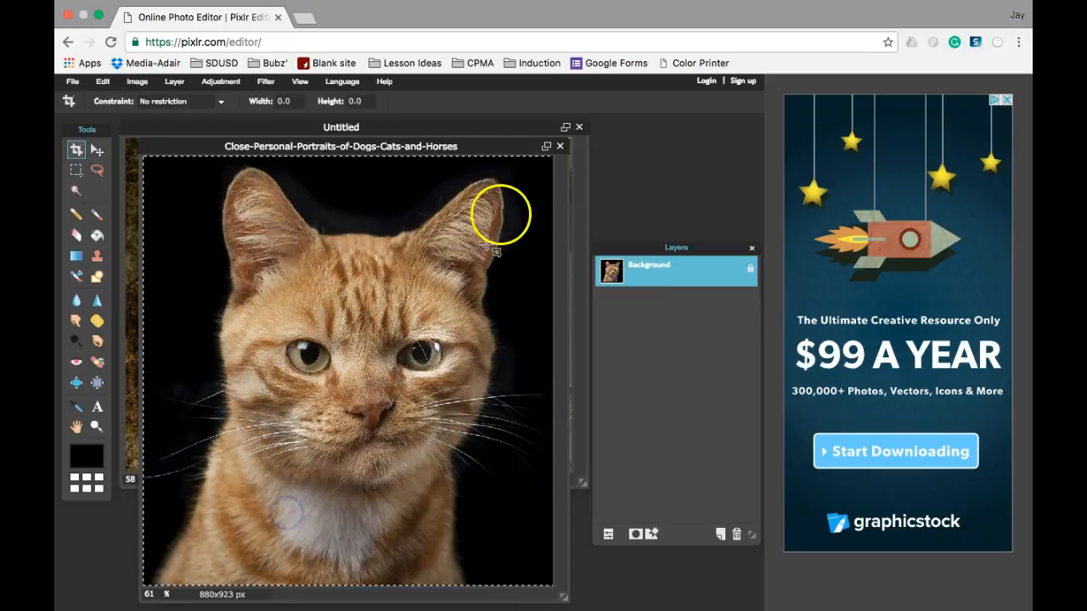
click(560, 148)
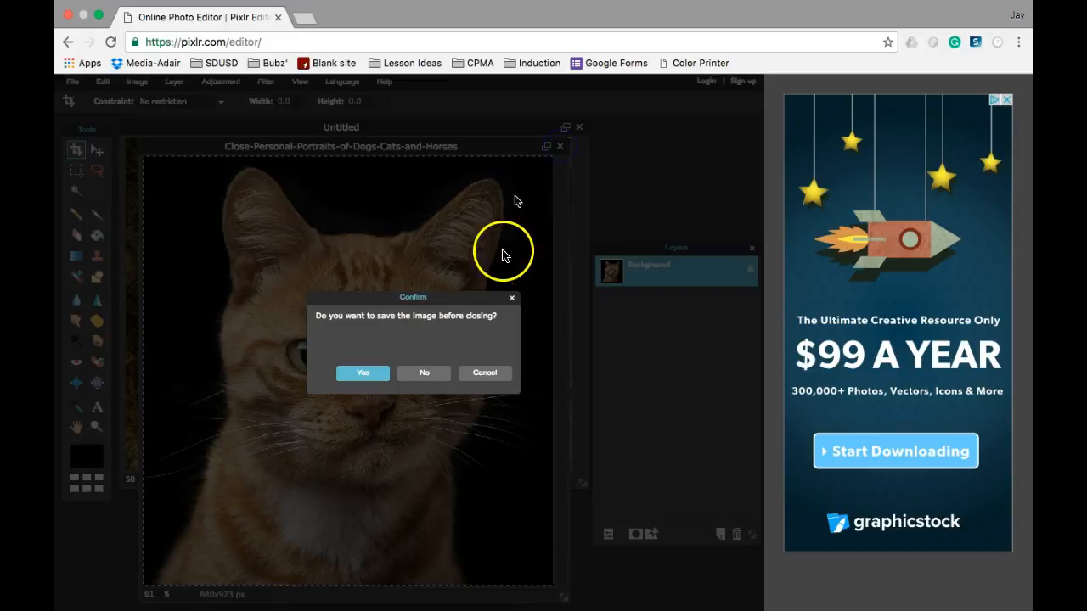
click(424, 374)
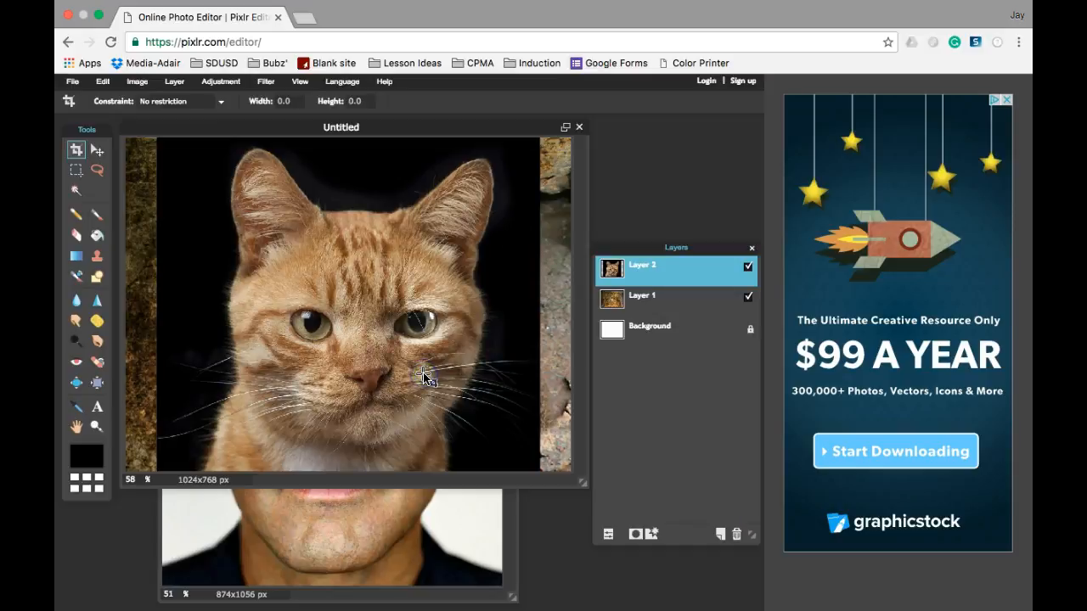
Copy the entire man's portrait image and paste it into the Untitled image as a new layer above the cat
click(355, 535)
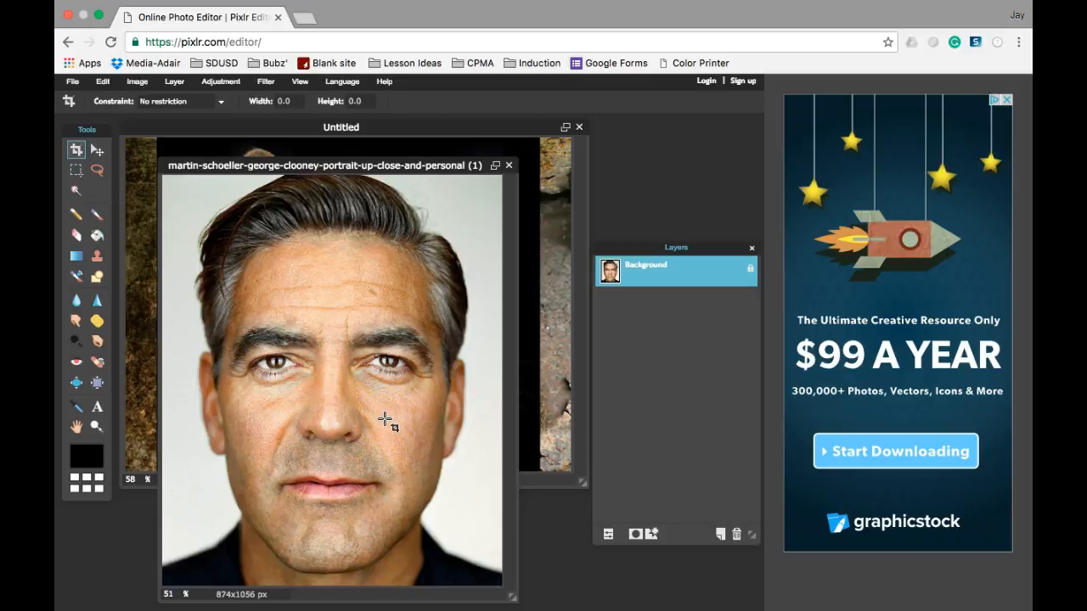
key(super+a)
key(super+c)
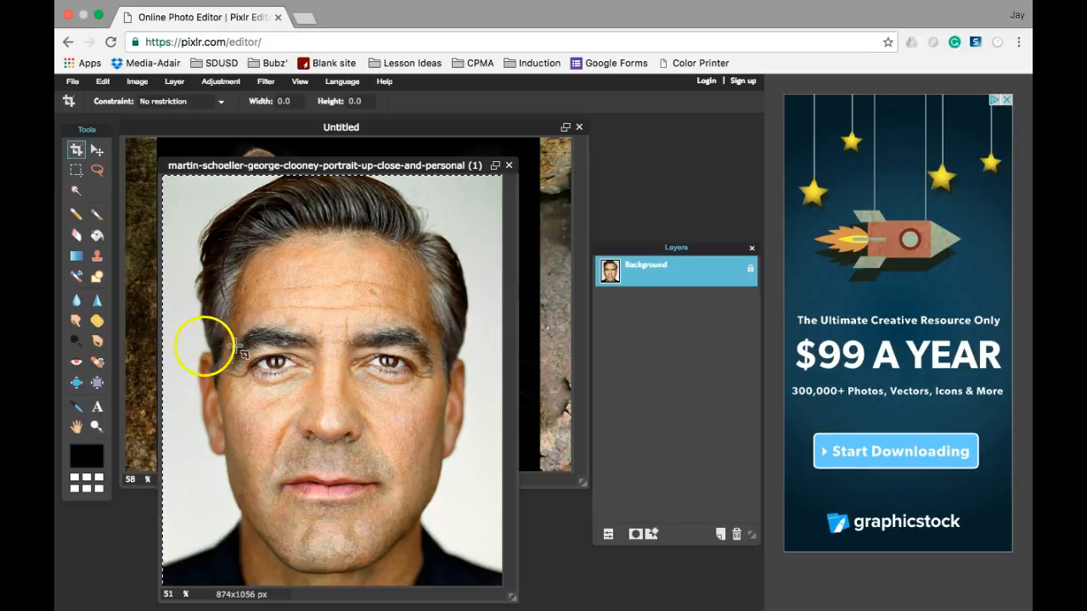
click(140, 339)
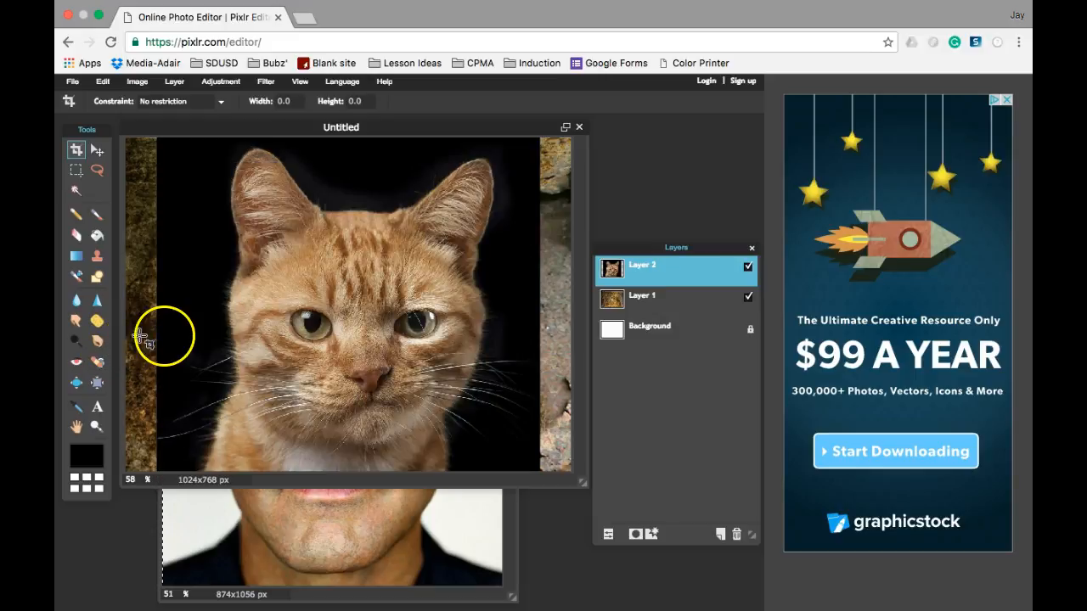
key(super+v)
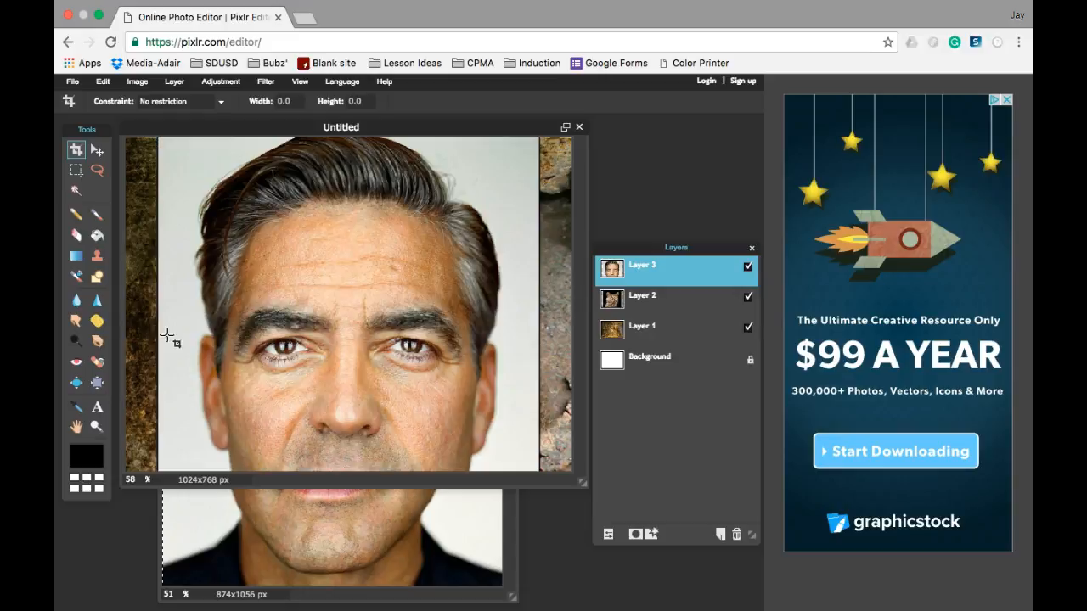
Close the separate man's portrait image without saving it
click(238, 544)
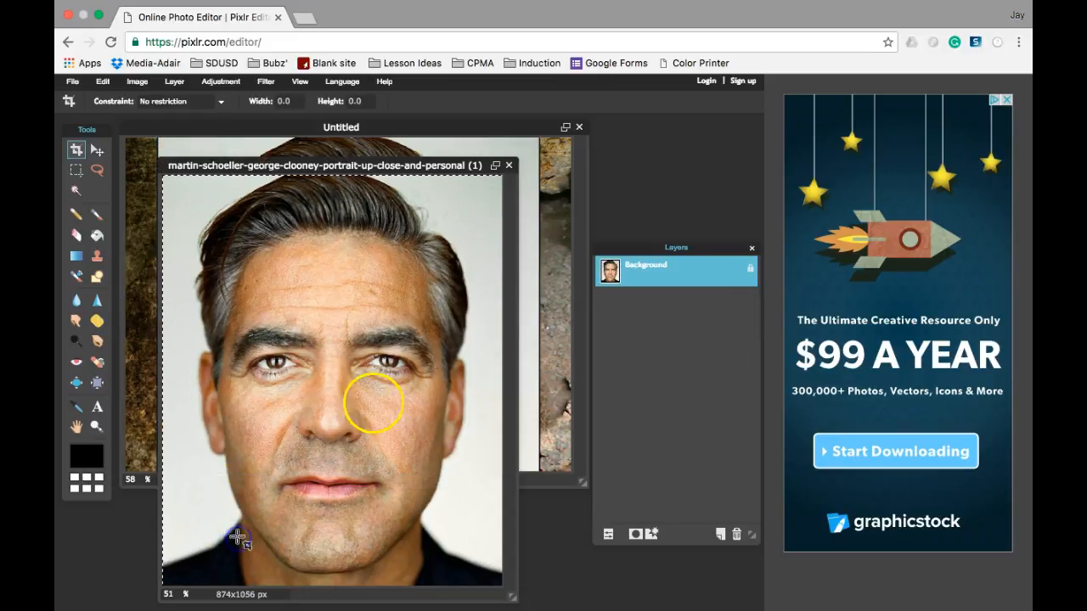
click(510, 167)
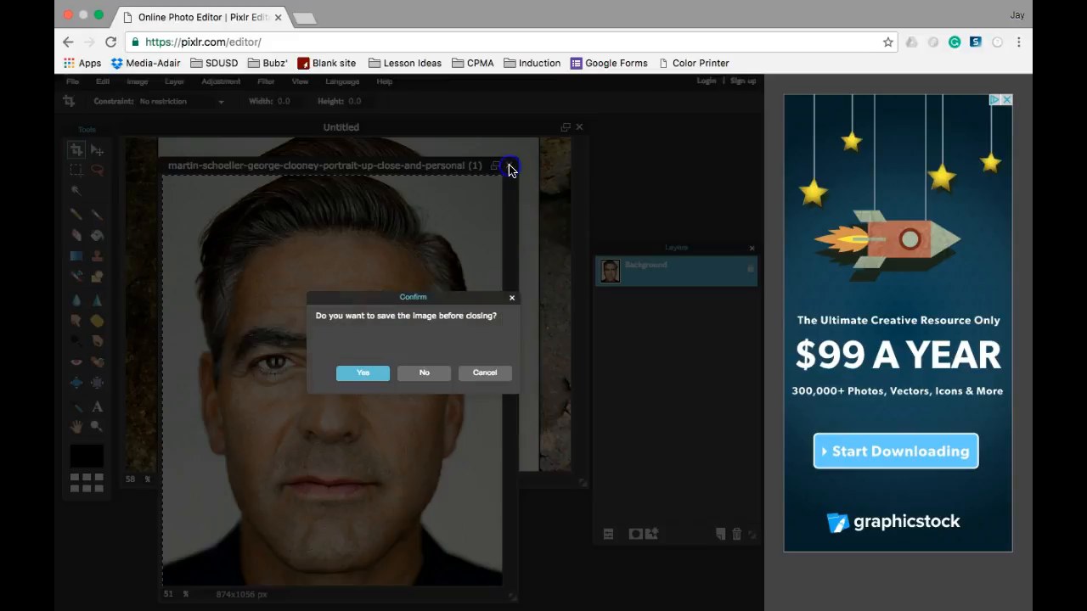
click(426, 372)
Enlarge the Untitled image window to fill the workspace and move the Layers panel higher
drag(584, 483, 752, 591)
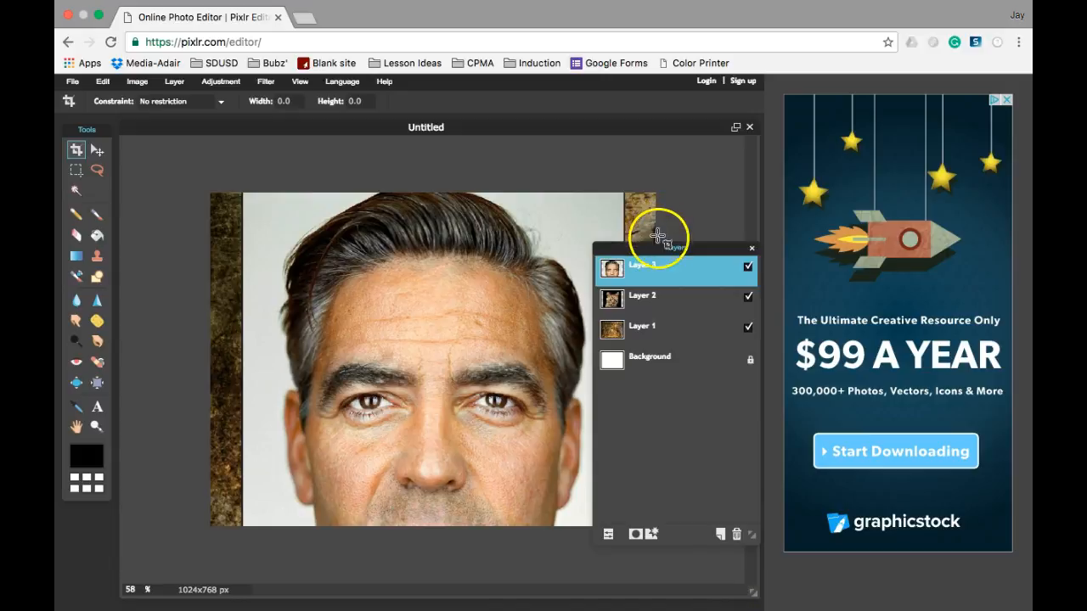
drag(643, 245, 647, 167)
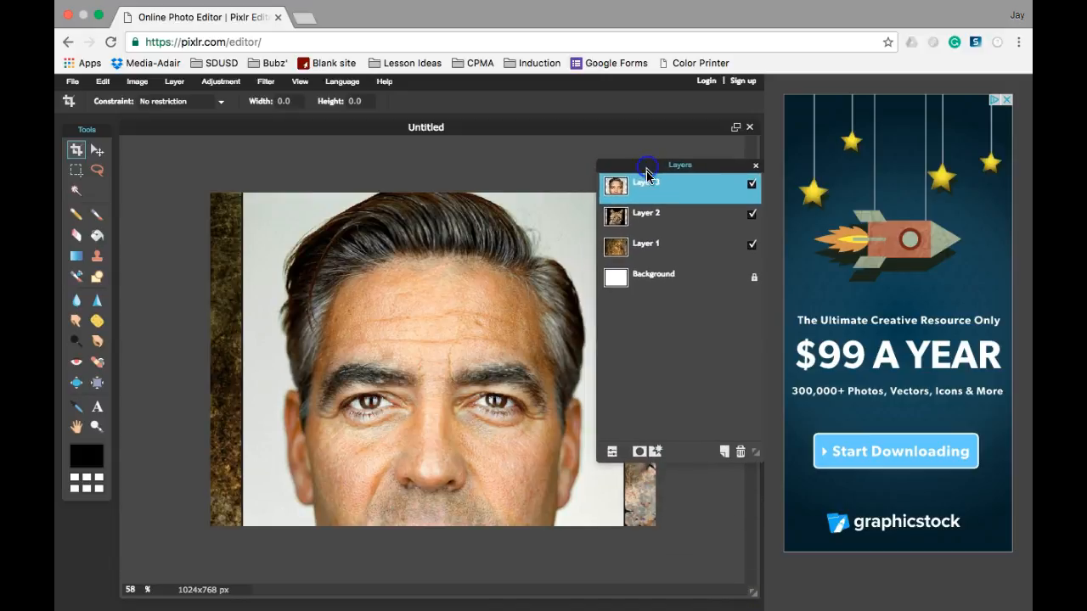
Rename the texture layer grunge, the cat layer cat and the man's portrait layer george
double_click(643, 244)
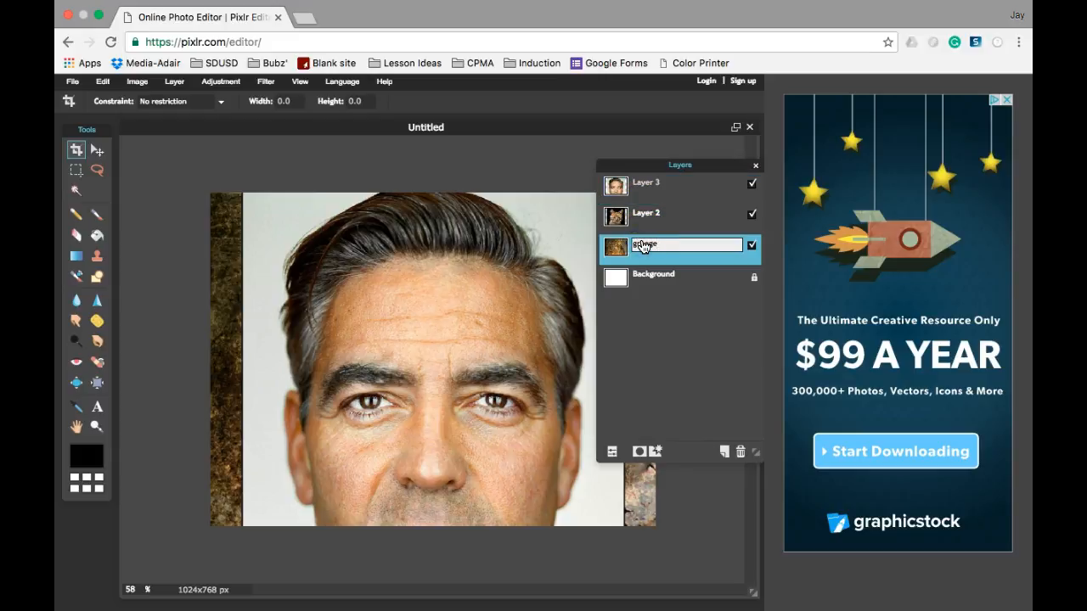
double_click(643, 216)
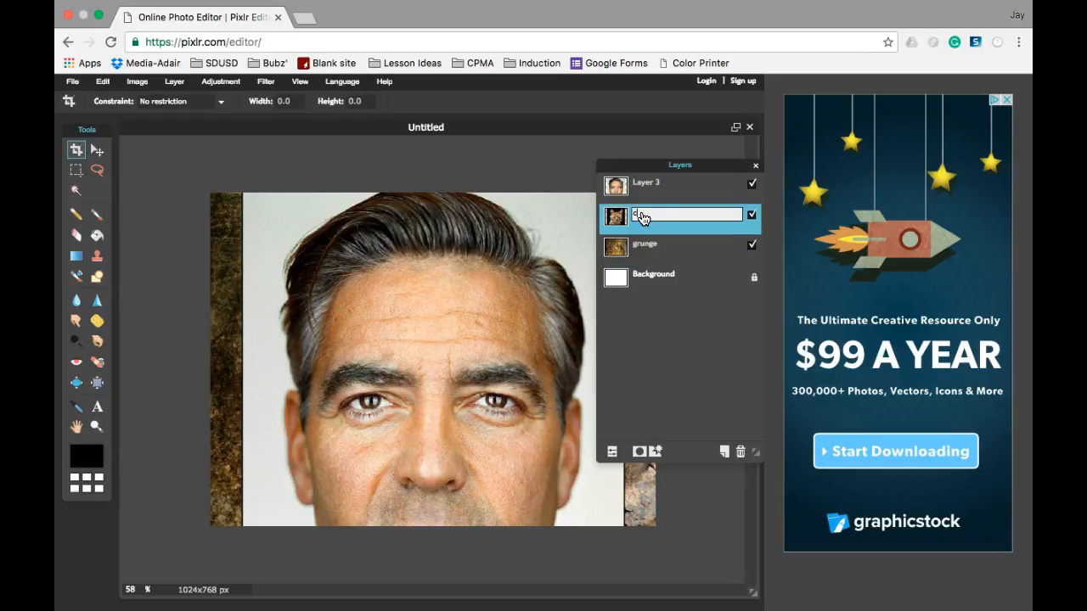
double_click(646, 183)
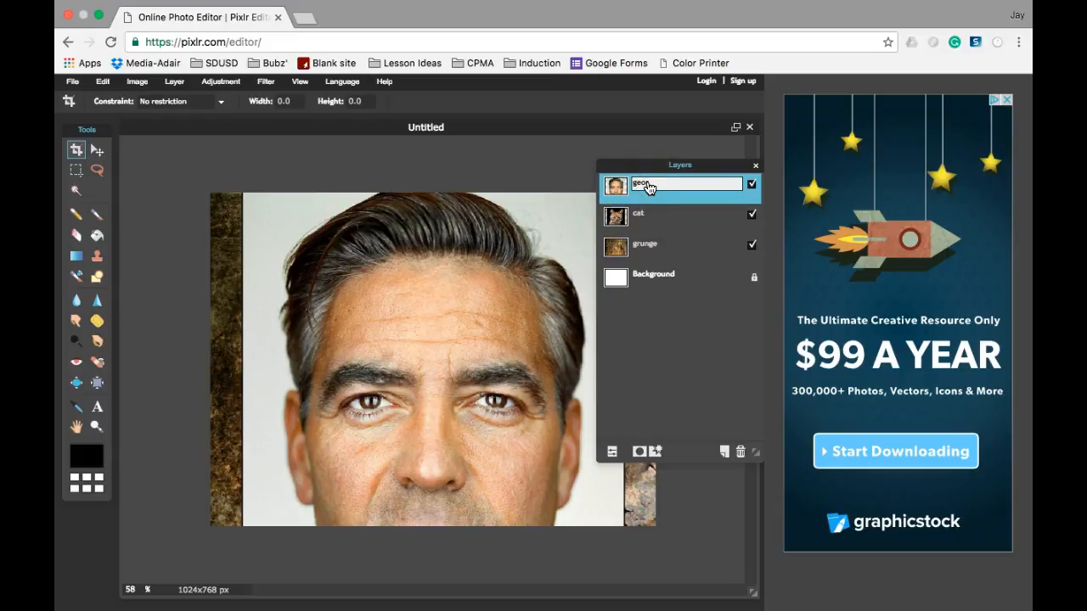
click(674, 332)
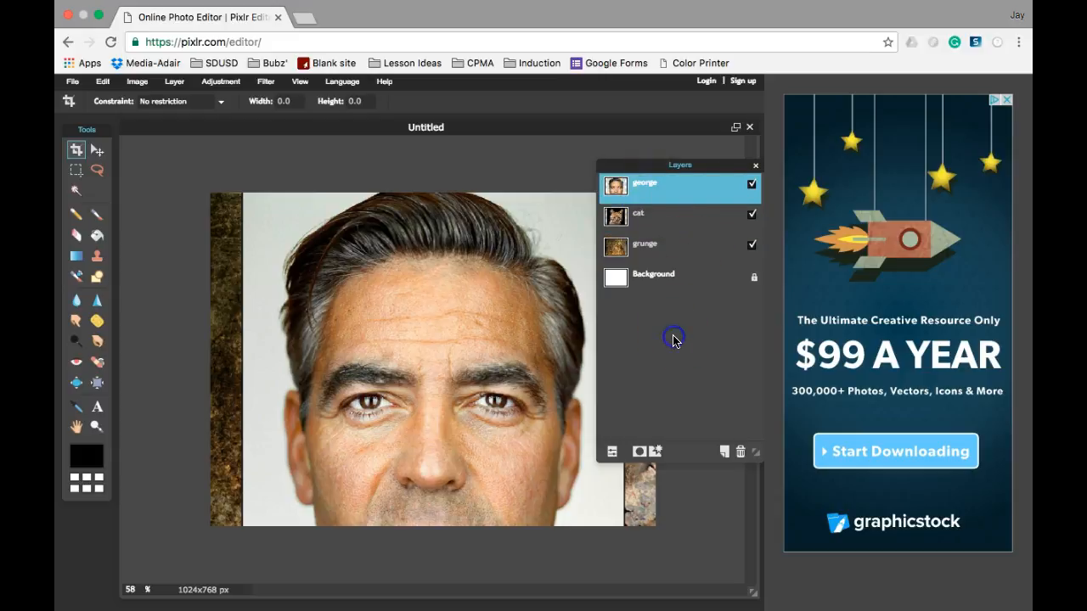
Save the image to the computer in PXD (Layered Pixlr Image) format, named merge_final_ plus the author's first initial and surname
click(73, 83)
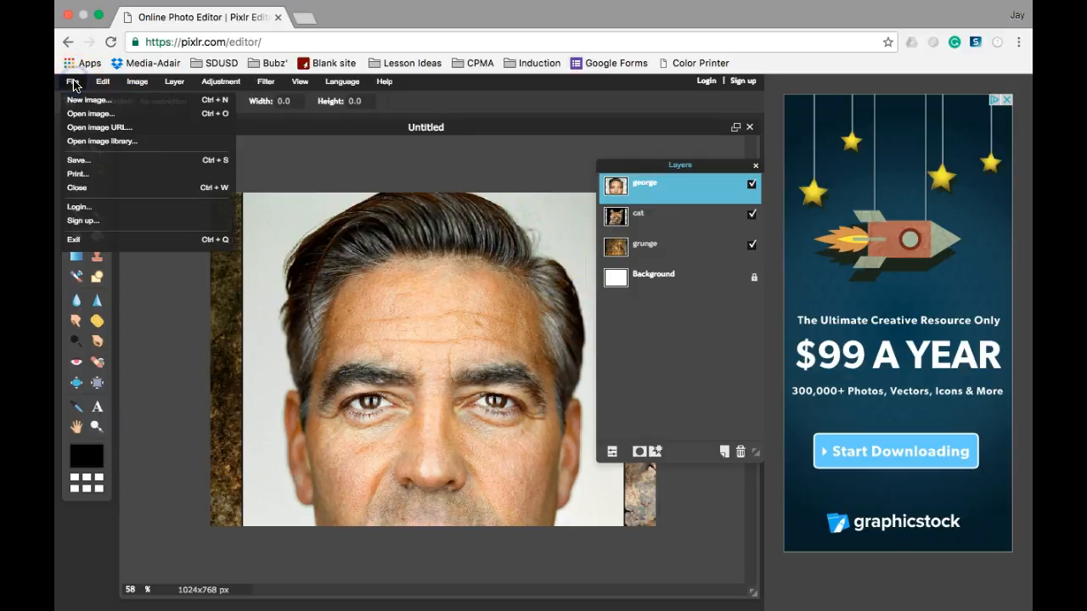
click(79, 161)
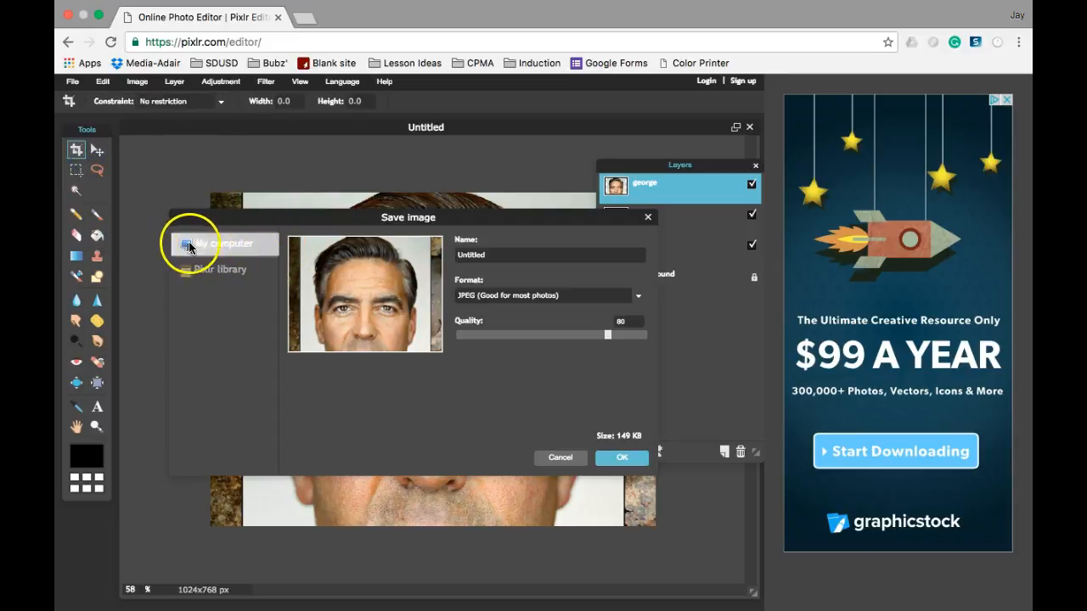
click(451, 256)
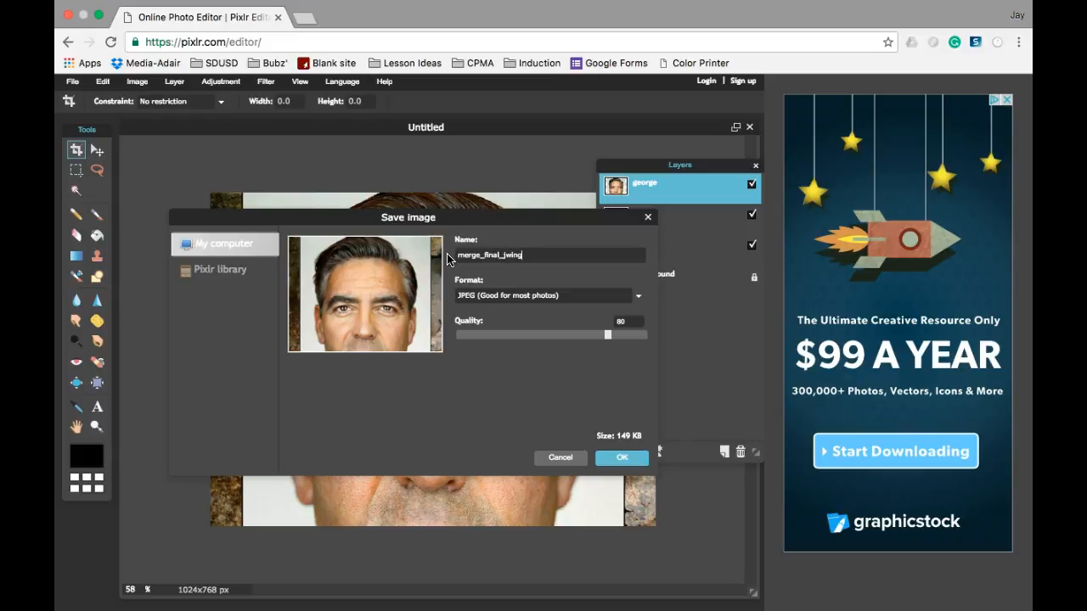
click(480, 297)
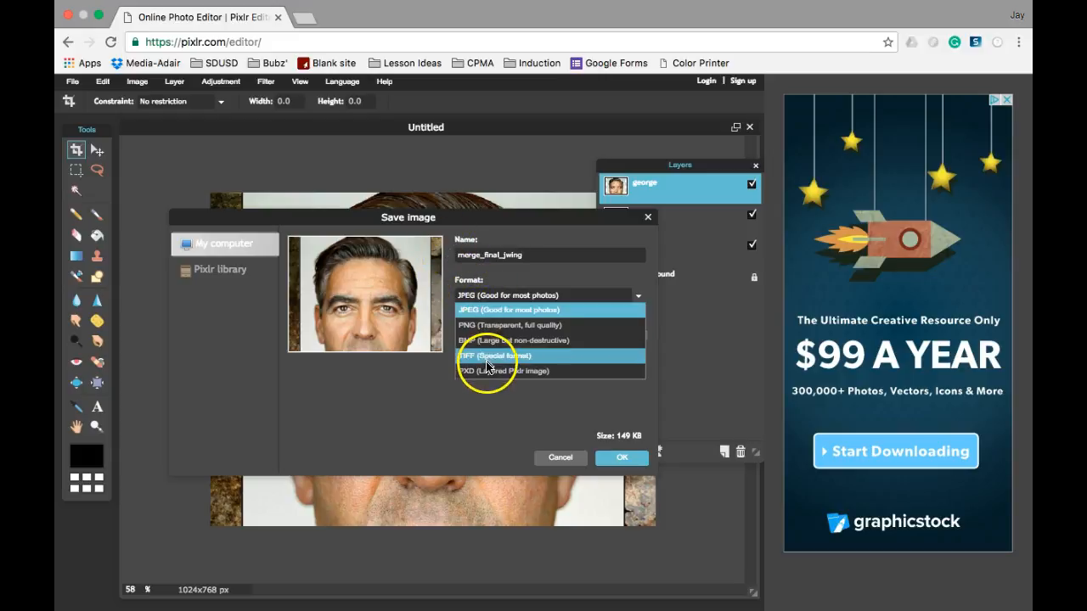
click(500, 372)
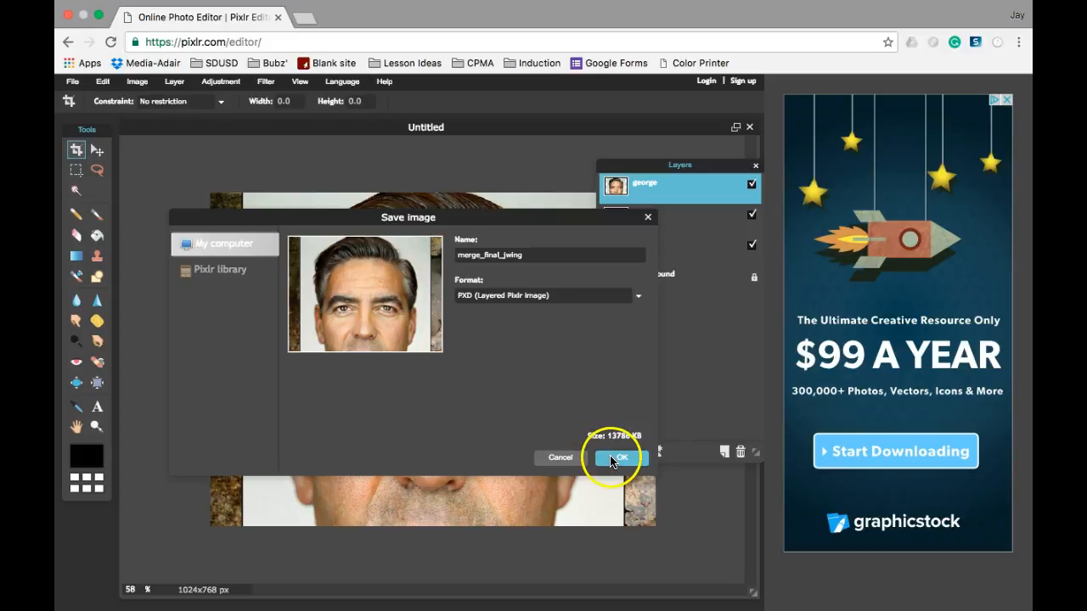
click(612, 459)
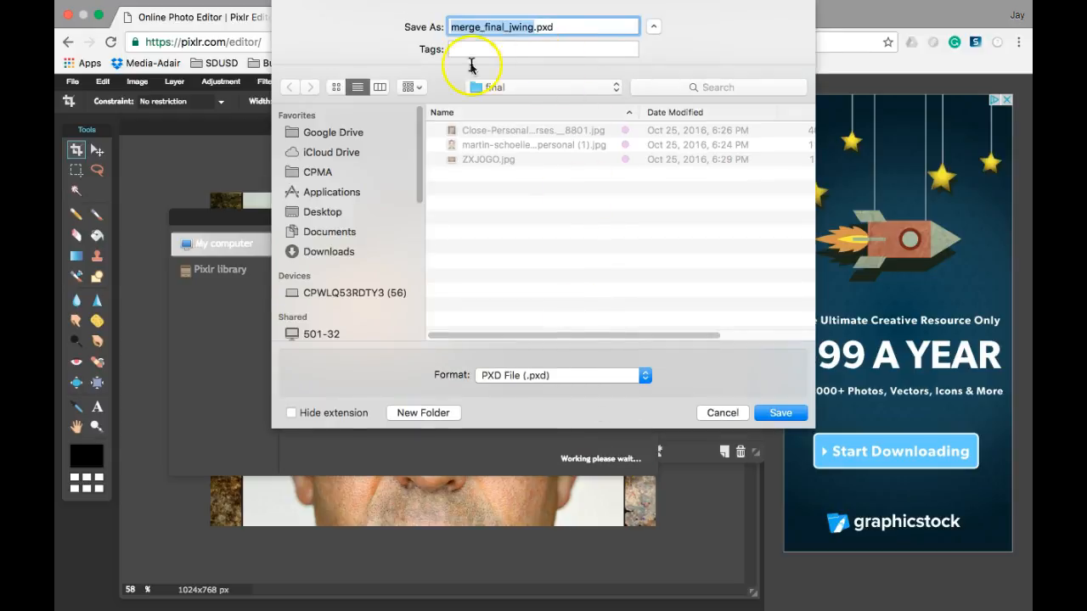
Store the PXD file in the Documents folder 03_MMD_Period 3/merge_p3/final
click(292, 234)
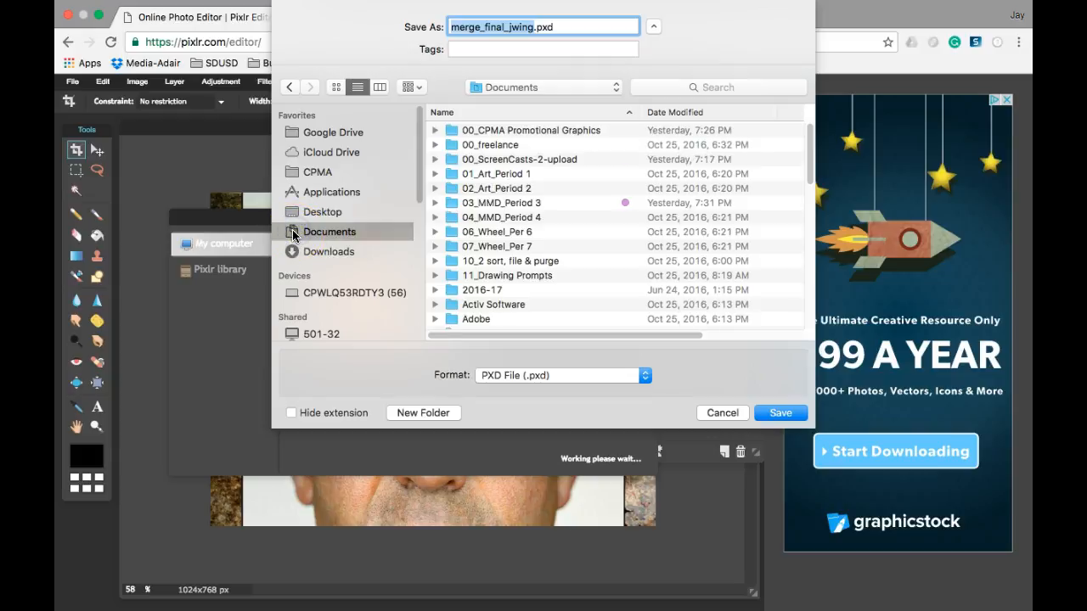
click(625, 206)
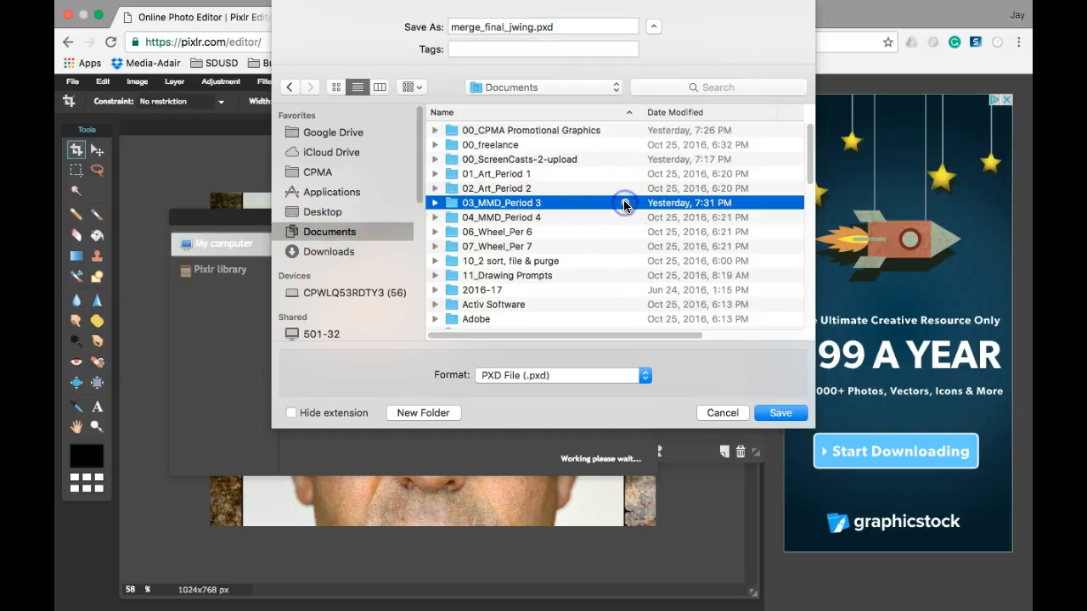
double_click(521, 206)
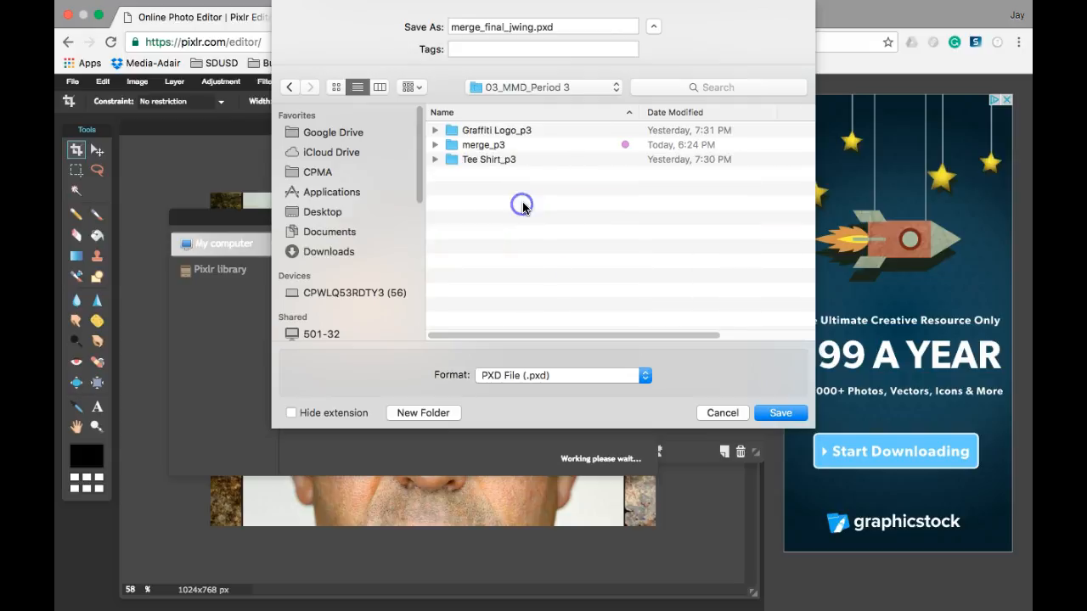
double_click(498, 148)
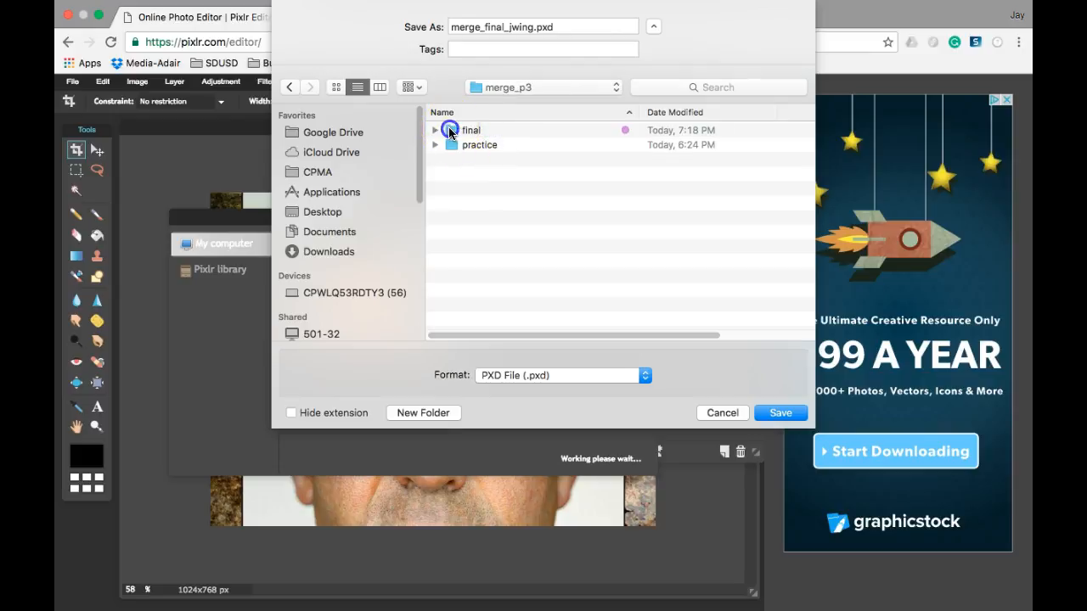
double_click(449, 132)
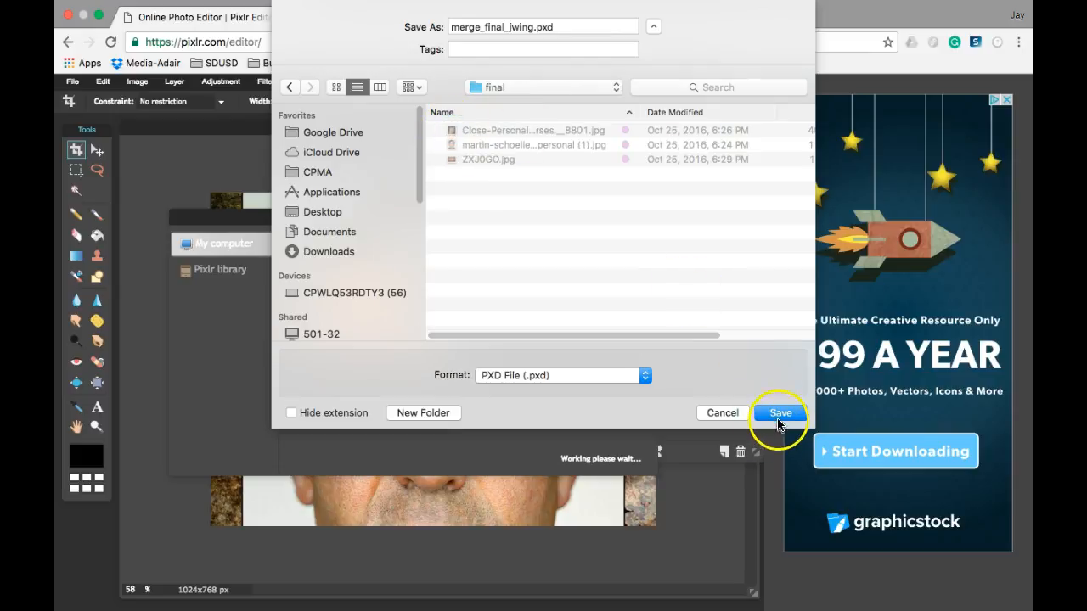
click(778, 413)
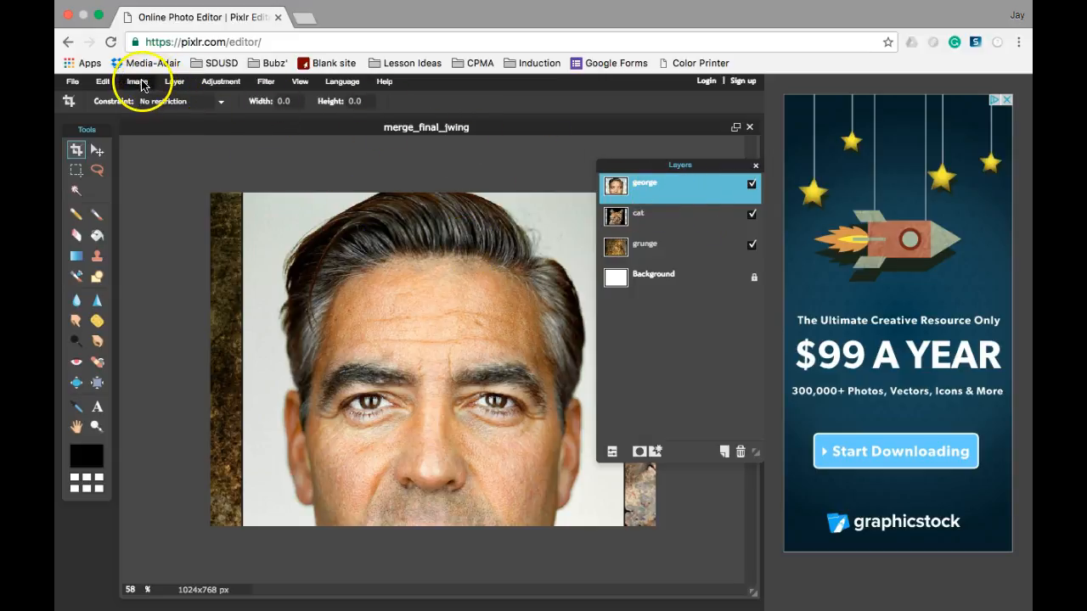
click(102, 82)
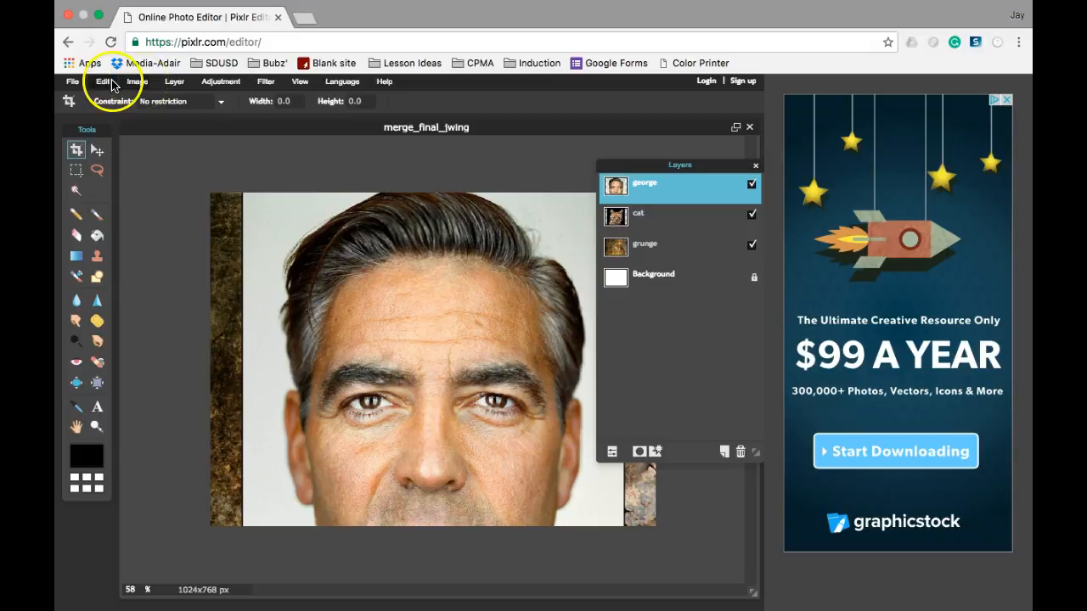
click(103, 83)
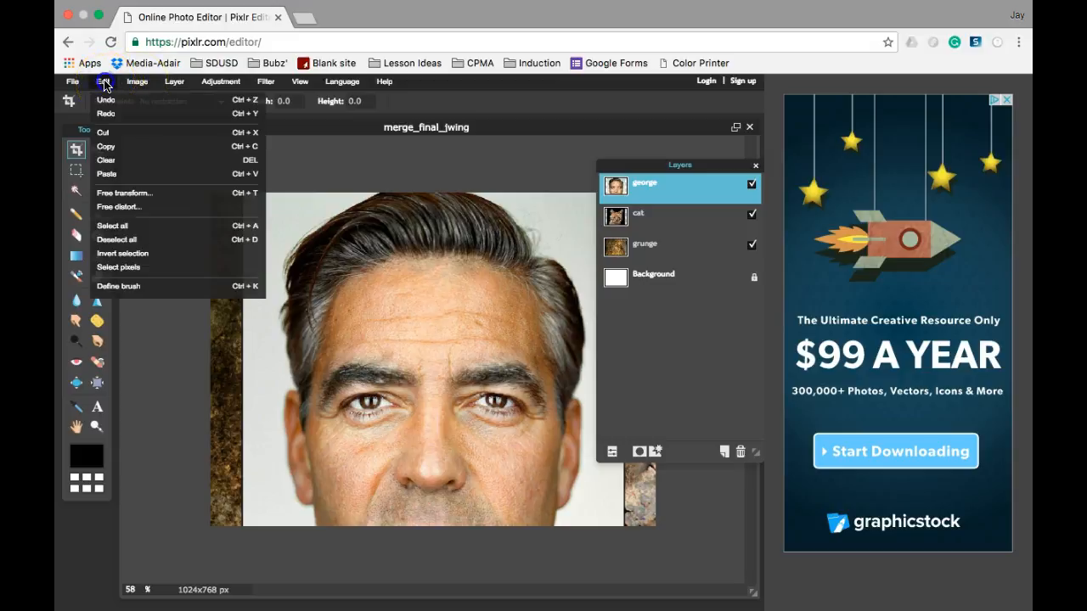
click(111, 196)
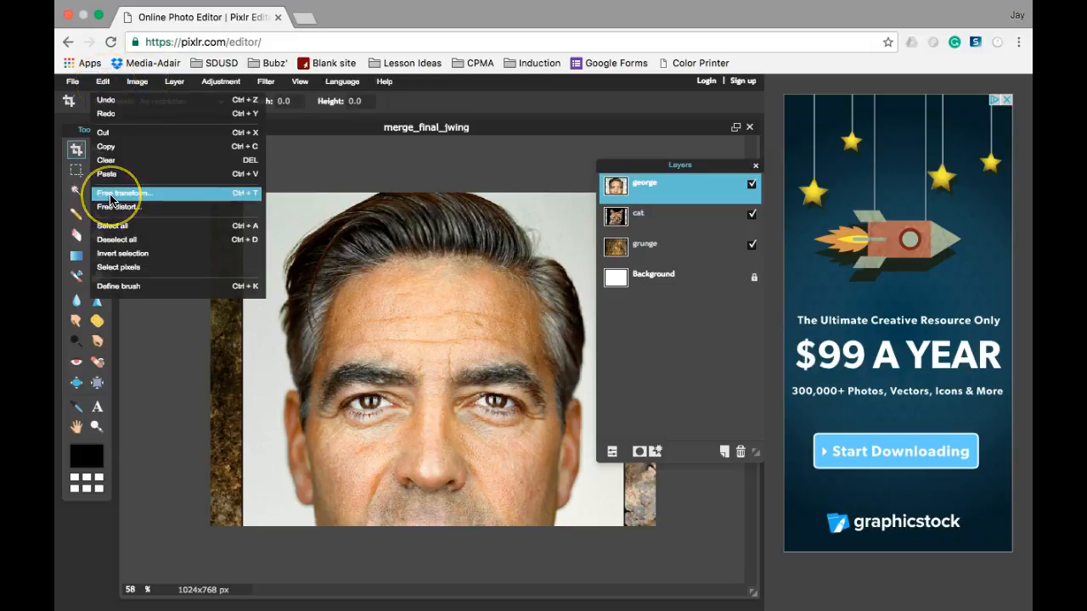
click(251, 196)
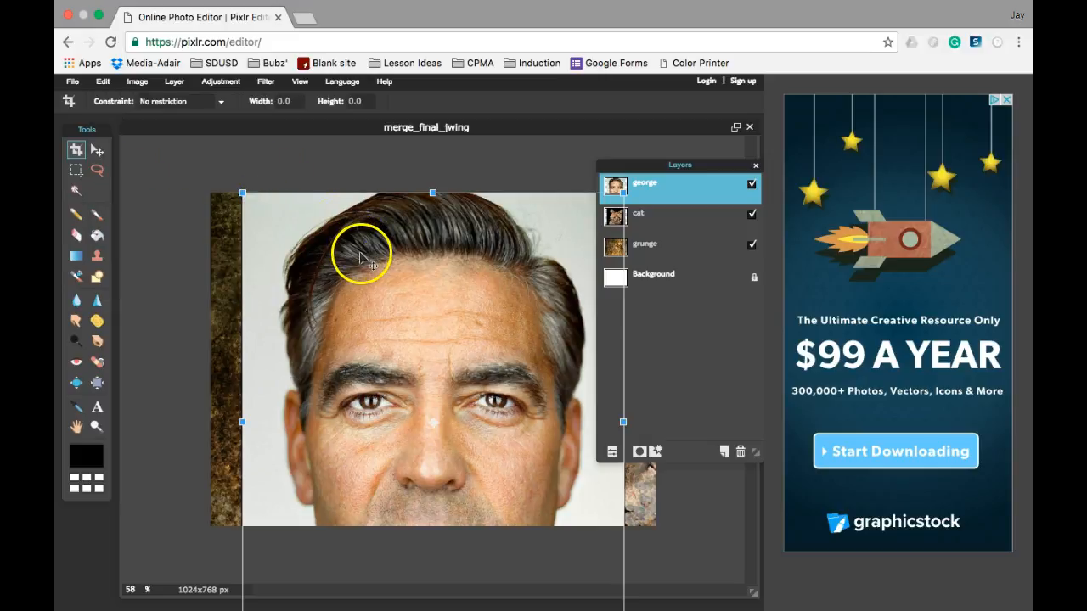
click(243, 193)
drag(243, 194, 319, 285)
drag(424, 367, 424, 335)
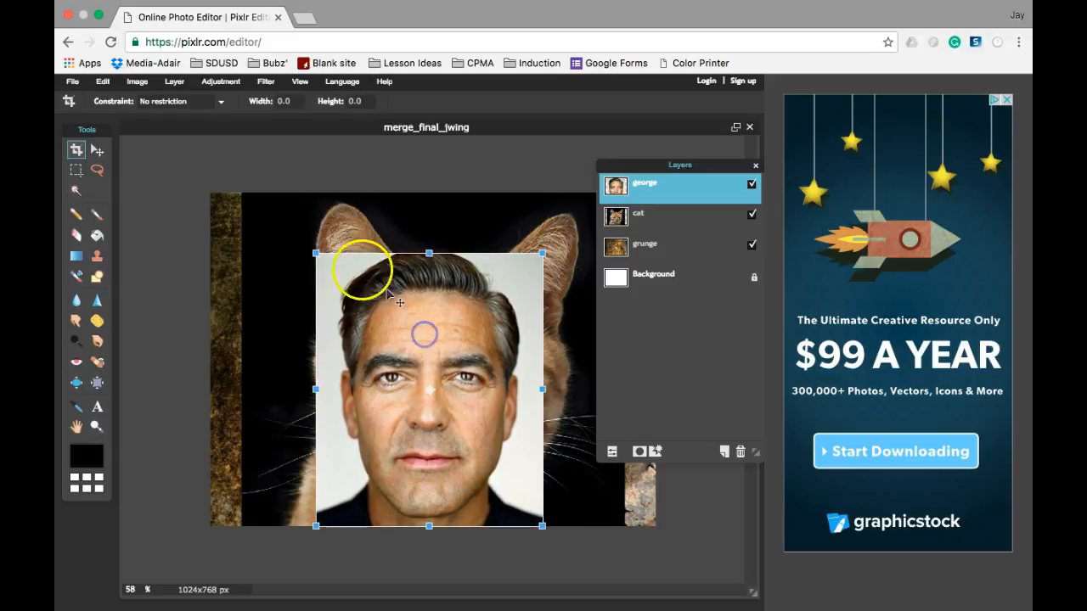
drag(313, 253, 294, 227)
drag(395, 331, 425, 307)
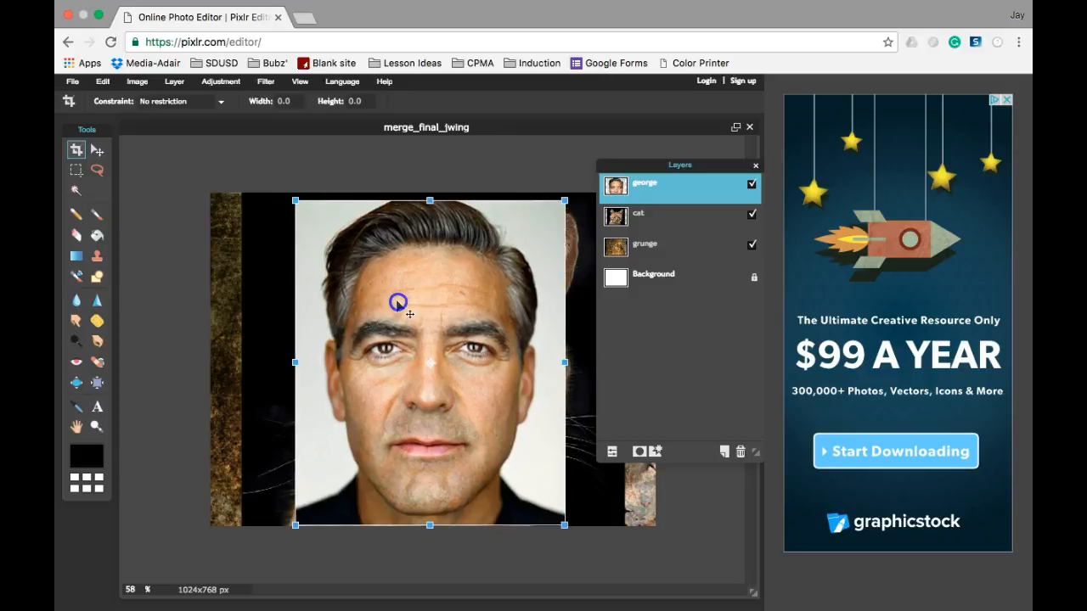
drag(294, 199, 372, 204)
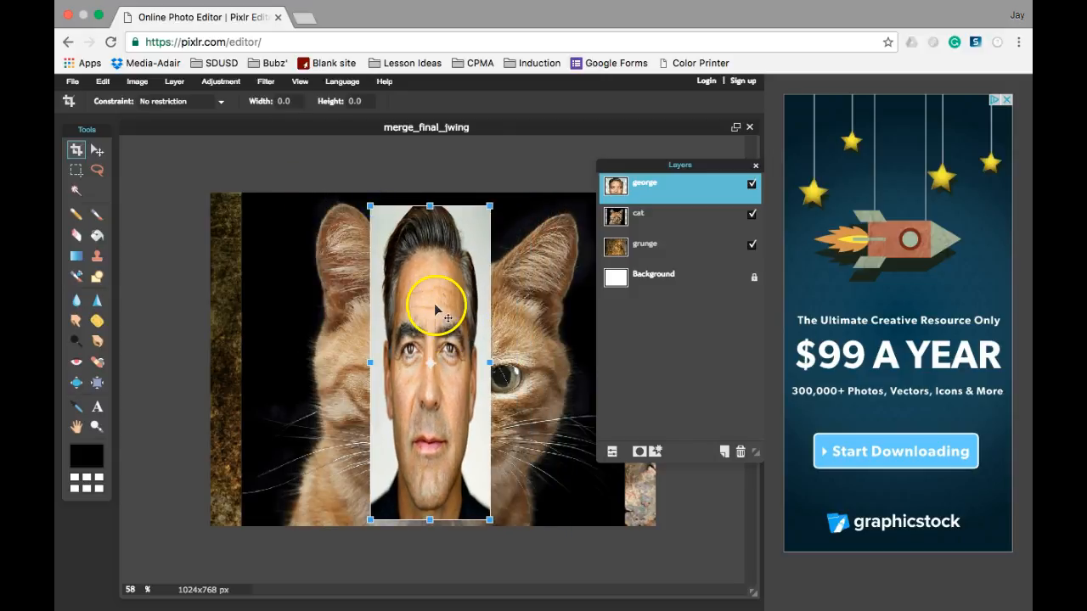
key(Escape)
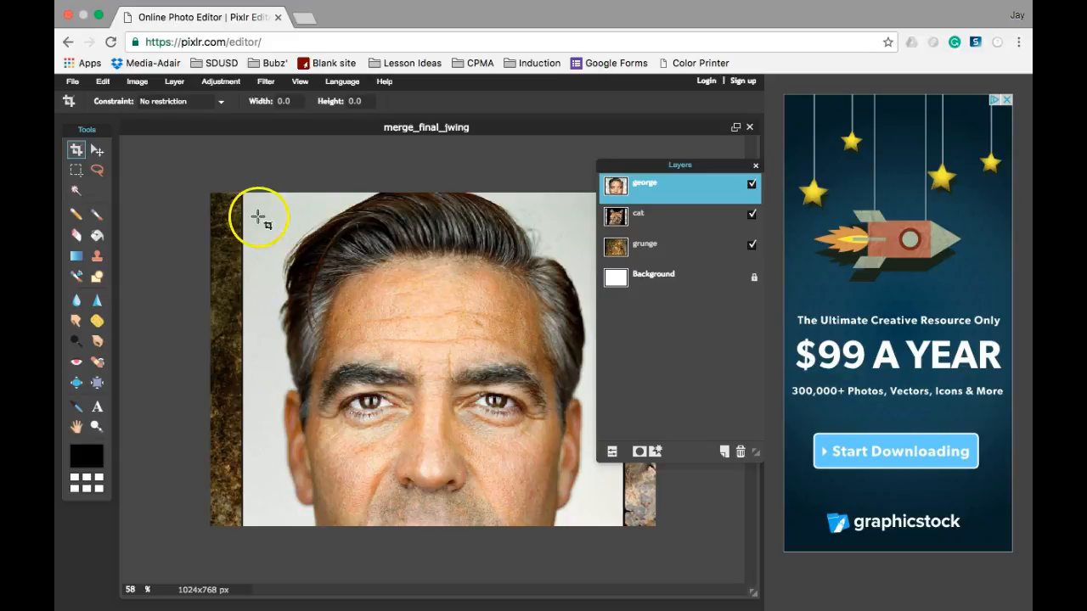
Free-transform the george layer, scaling it down proportionally and moving it up so the whole head fits on the canvas, and apply it
key(ctrl+t)
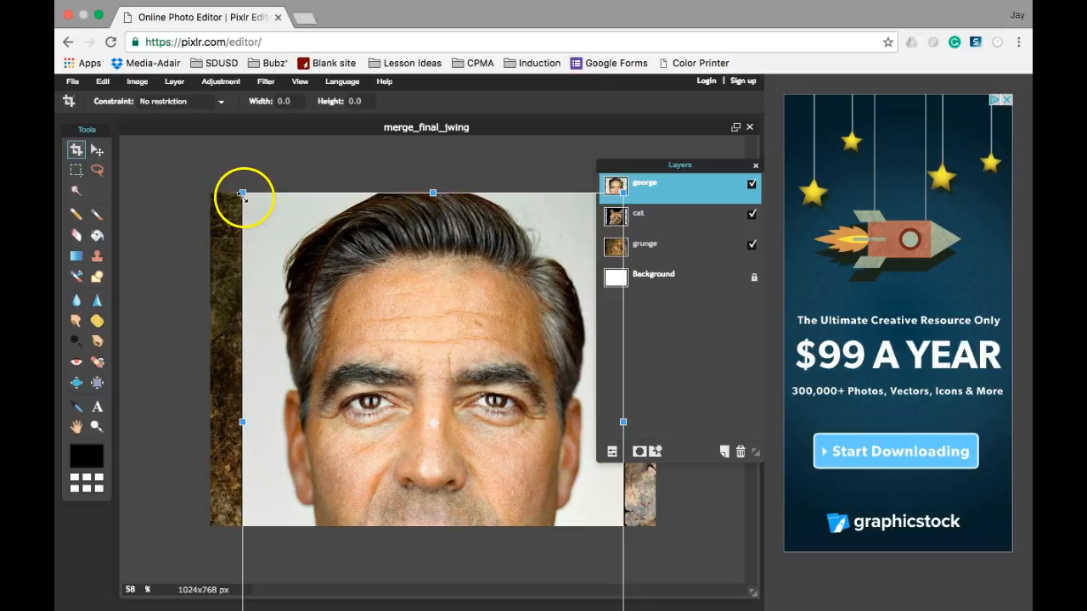
drag(242, 195, 301, 262)
drag(367, 305, 368, 251)
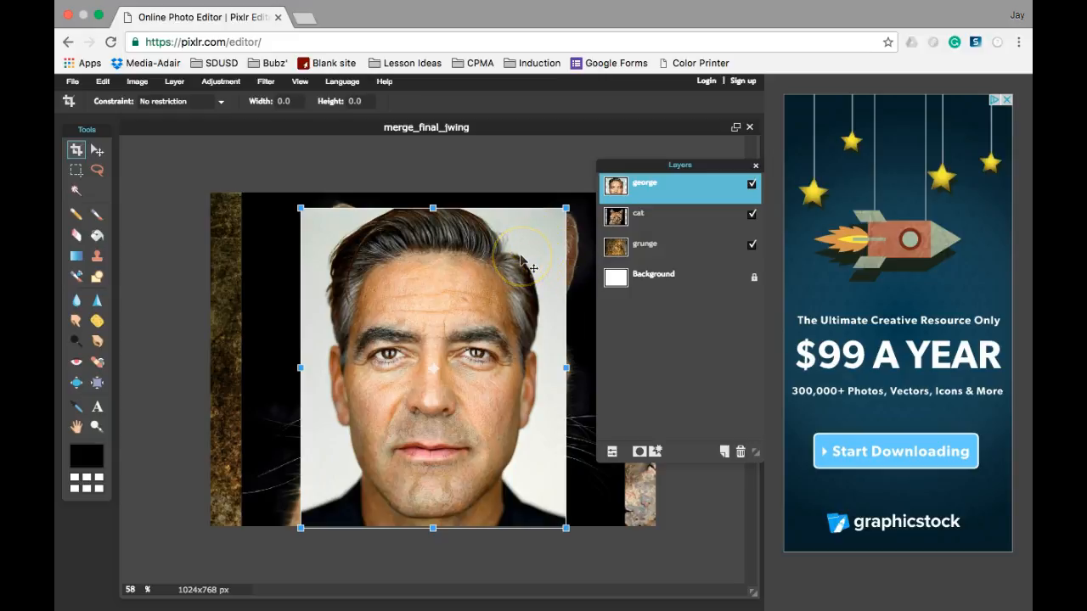
key(Return)
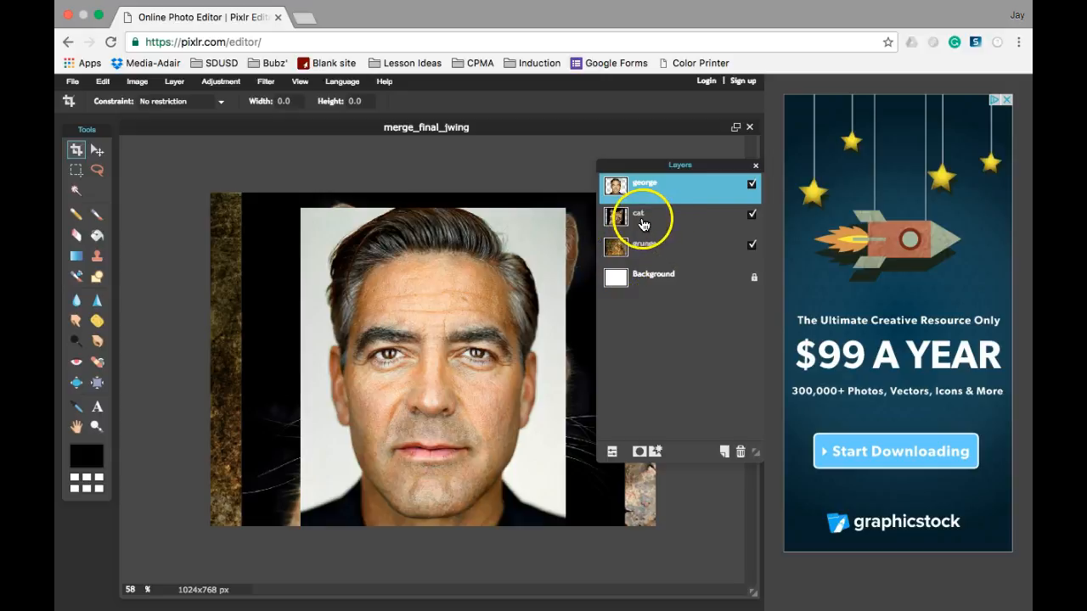
Hide the cat and grunge layers and keep the george layer selected
click(751, 217)
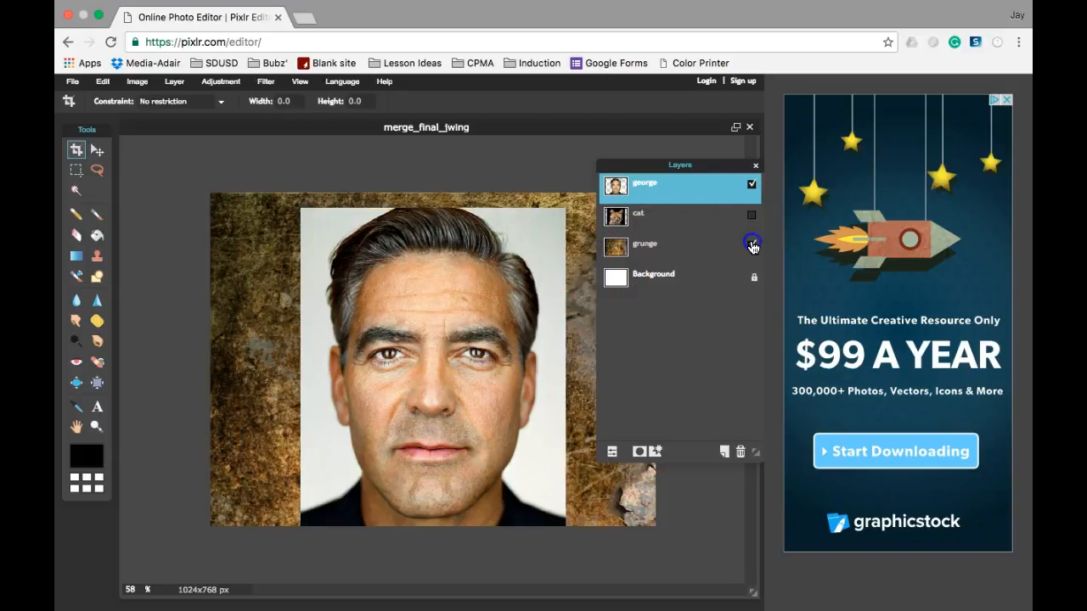
click(752, 246)
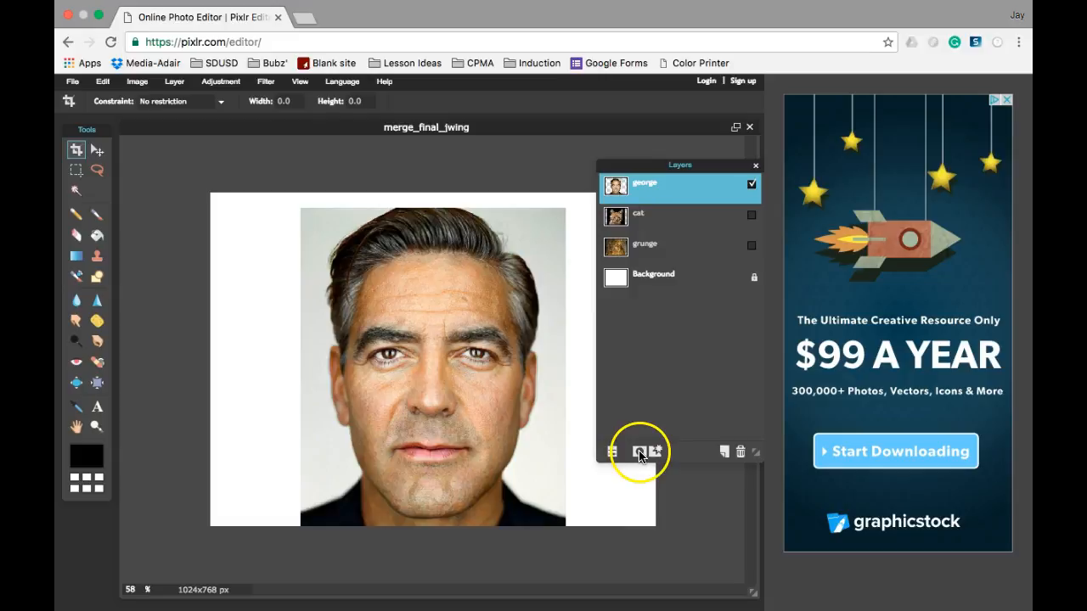
click(637, 190)
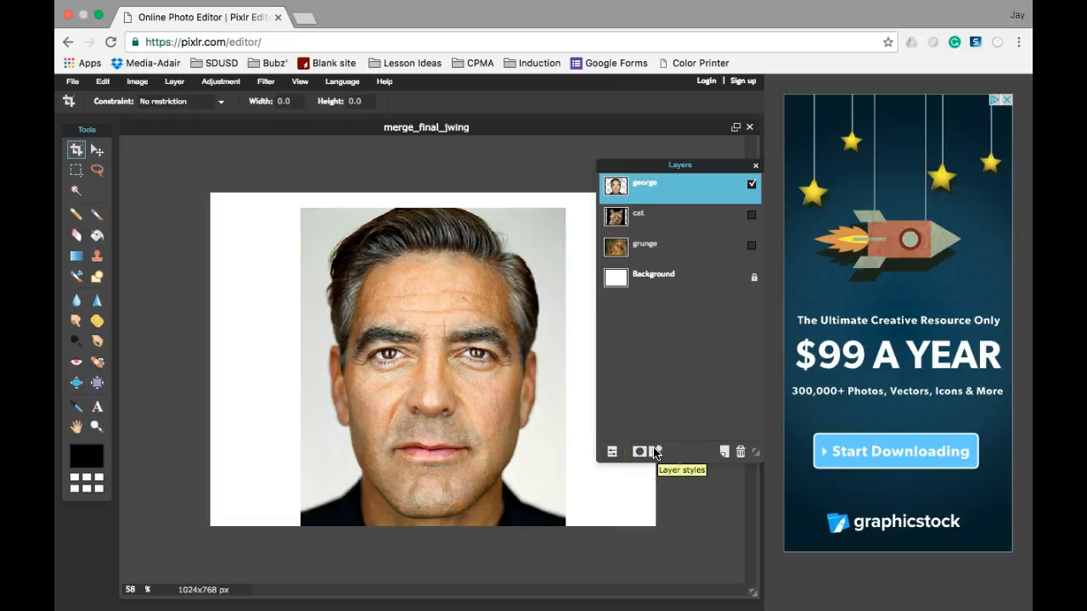
Add a layer mask to the george layer and make the mask, not the portrait, active for editing
click(77, 171)
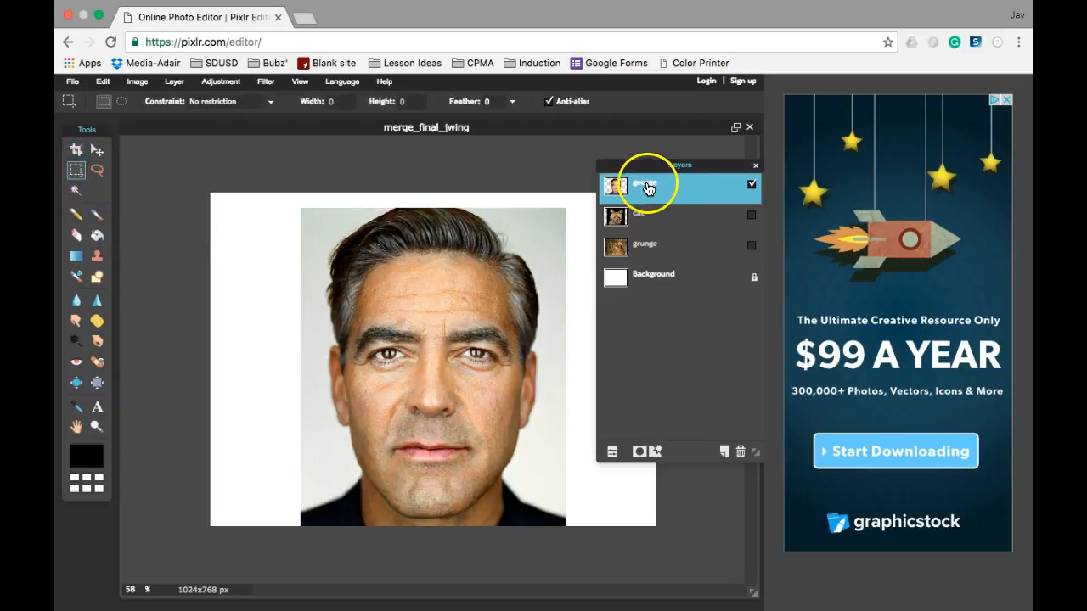
click(640, 452)
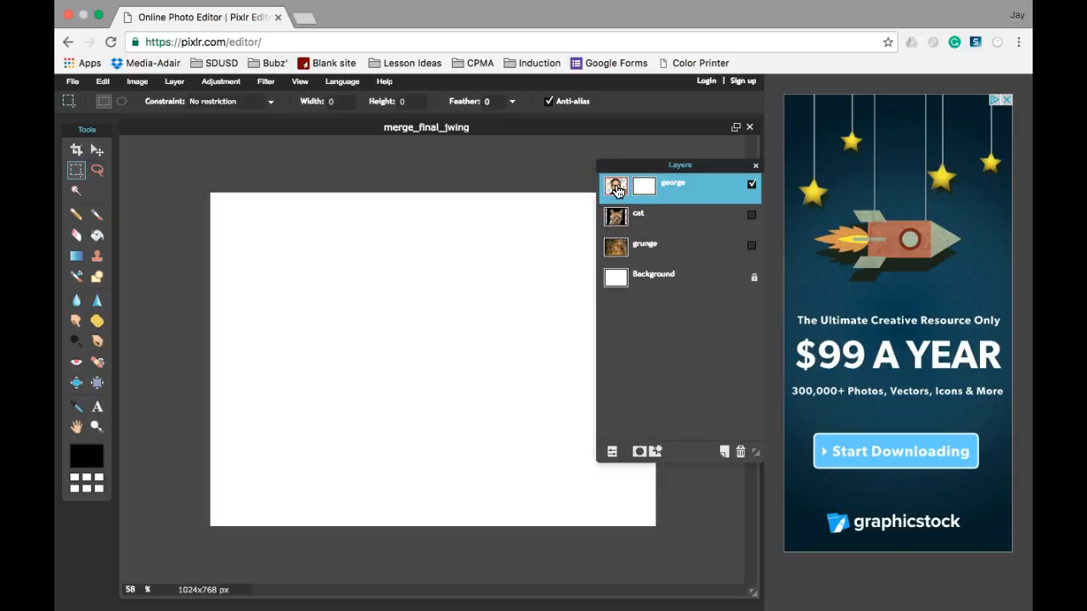
click(619, 191)
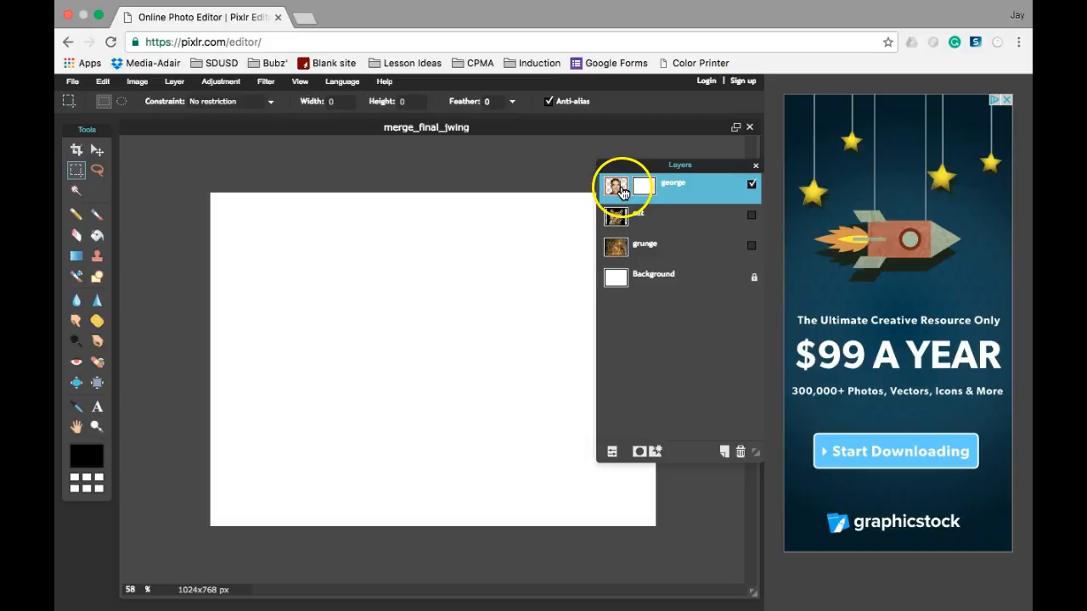
click(643, 188)
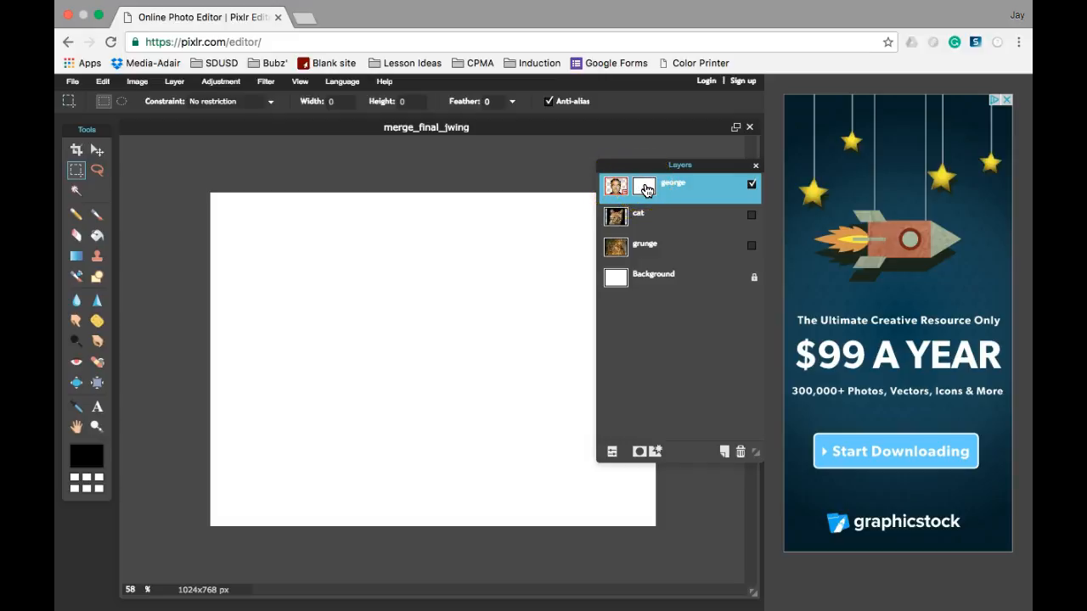
click(652, 190)
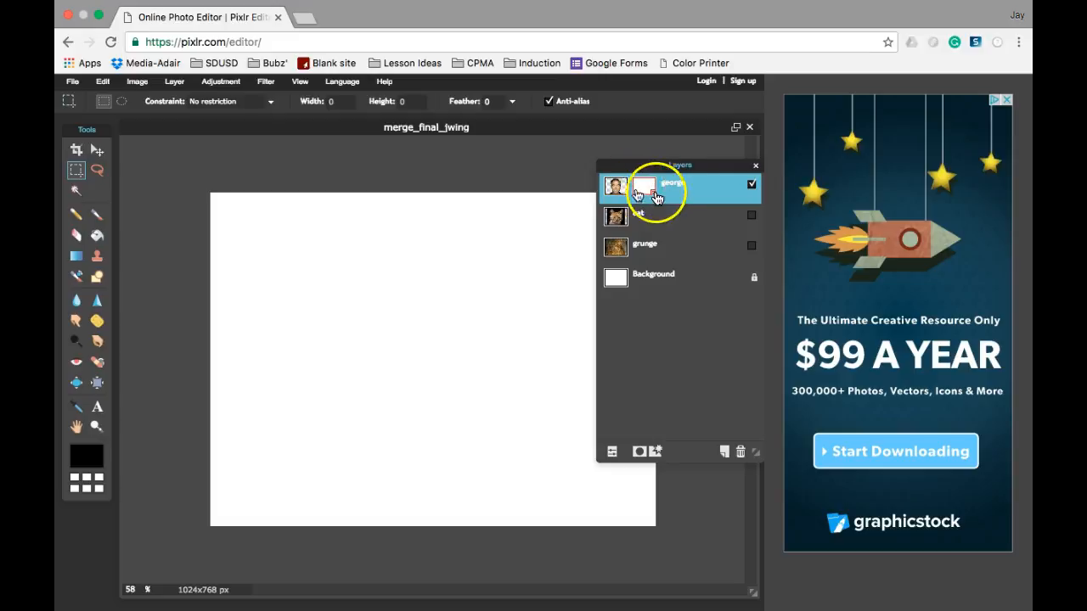
Set up the Brush tool with the largest soft round tip, at diameter 400 and hardness 50
click(98, 216)
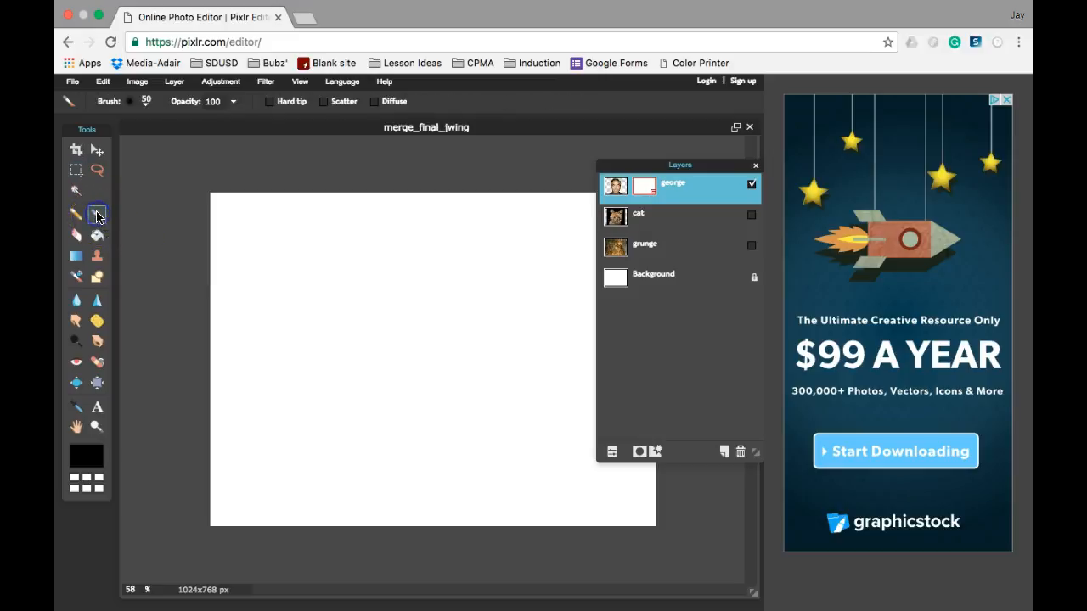
click(146, 103)
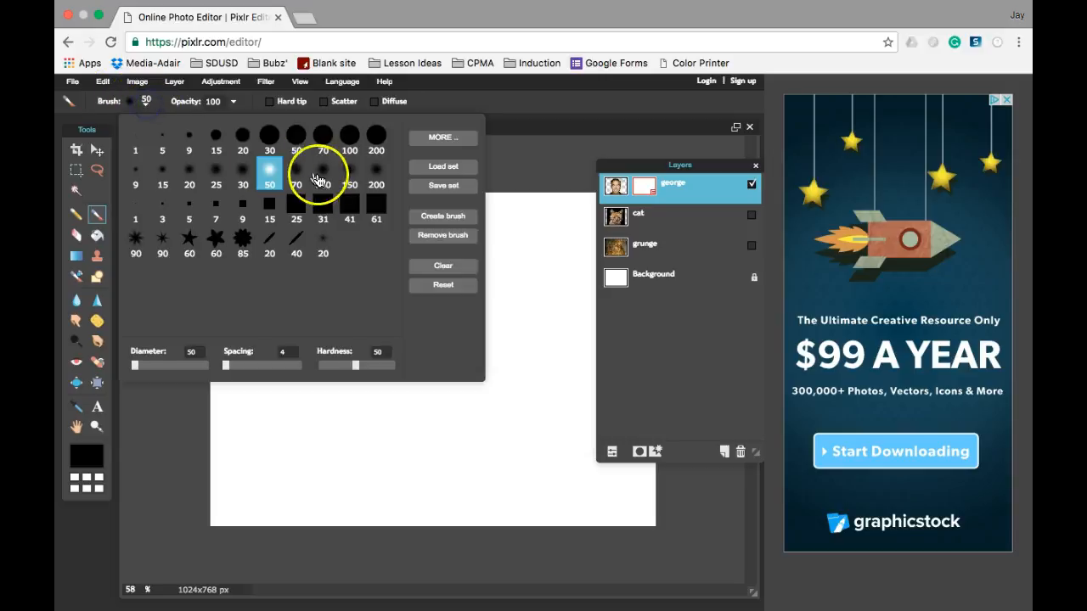
click(376, 175)
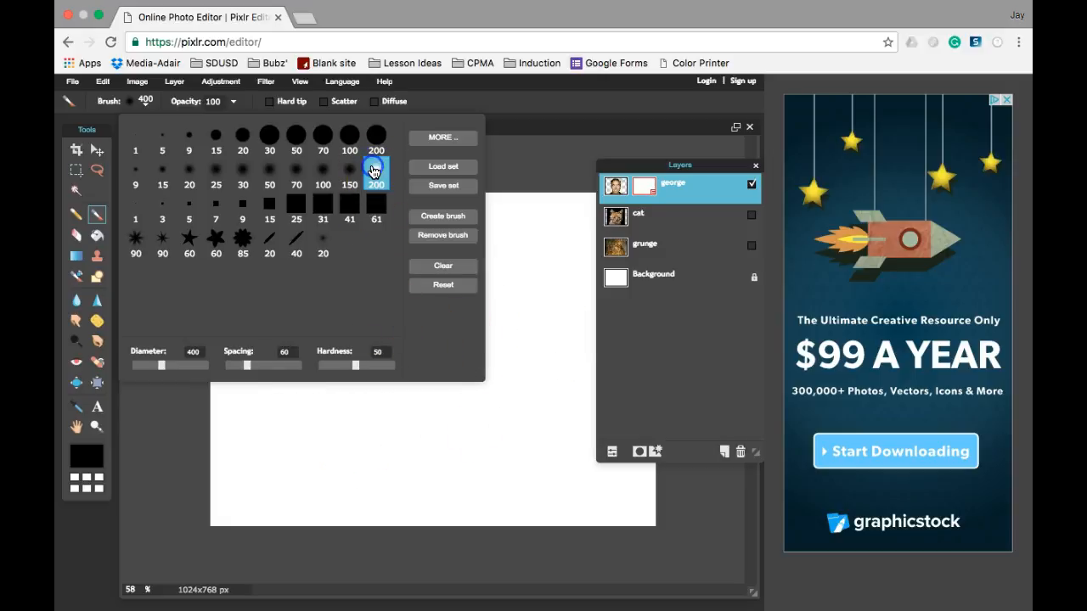
click(516, 130)
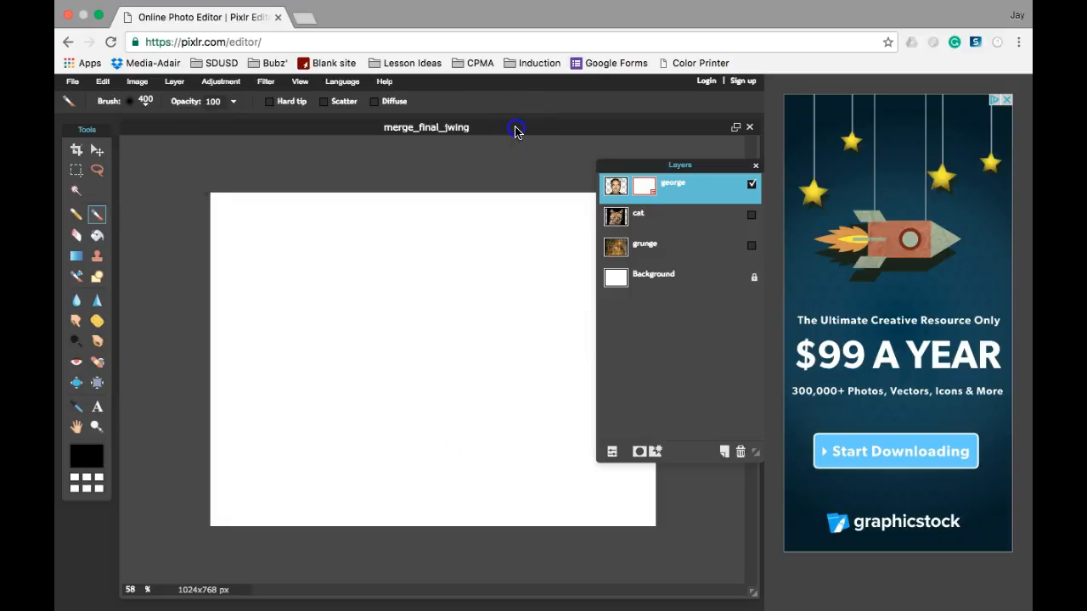
Move the Layers panel clear of the portrait and paint on the george mask to reveal the right half of the face
drag(616, 165, 689, 172)
mouse_move(493, 194)
mouse_down()
mouse_move(494, 371)
mouse_move(504, 272)
mouse_move(507, 402)
mouse_move(563, 174)
mouse_move(581, 156)
mouse_move(597, 229)
mouse_move(611, 203)
mouse_move(626, 206)
mouse_move(631, 376)
mouse_move(641, 357)
mouse_move(612, 353)
mouse_move(552, 494)
mouse_move(510, 533)
mouse_move(487, 584)
mouse_move(507, 422)
mouse_up()
mouse_move(597, 432)
mouse_down()
mouse_move(613, 357)
mouse_move(582, 261)
mouse_move(550, 252)
mouse_move(562, 408)
mouse_move(584, 330)
mouse_move(625, 363)
mouse_move(633, 522)
mouse_move(654, 541)
mouse_move(632, 298)
mouse_move(591, 212)
mouse_move(483, 224)
mouse_move(480, 318)
mouse_move(504, 503)
mouse_move(503, 250)
mouse_move(484, 184)
mouse_up()
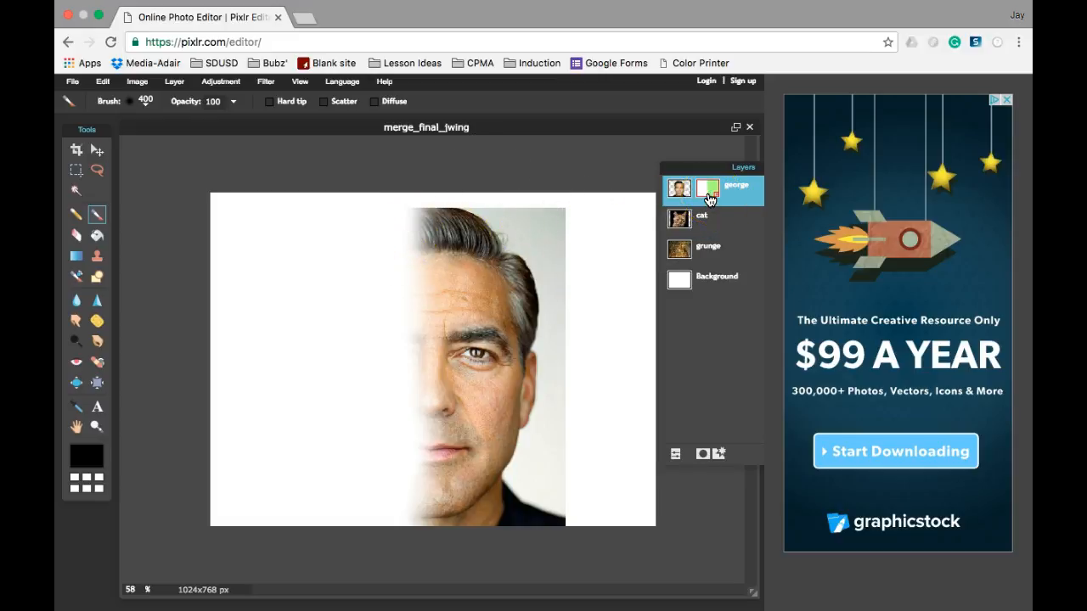
Using the Eraser at diameter 350, trim the george mask along the face's midline and around the outer side of the head
click(76, 236)
click(75, 237)
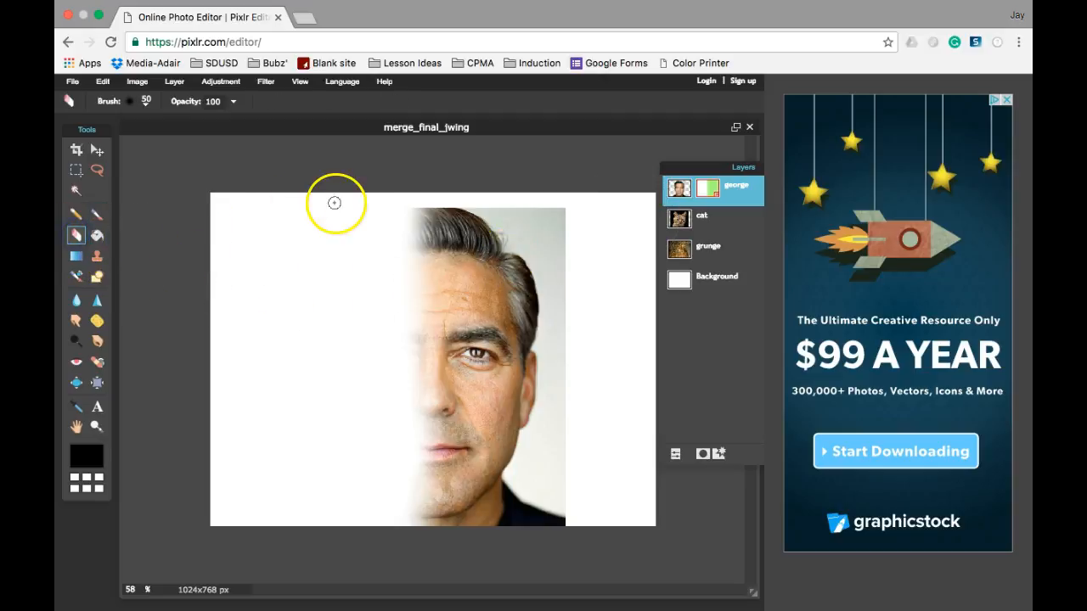
click(145, 102)
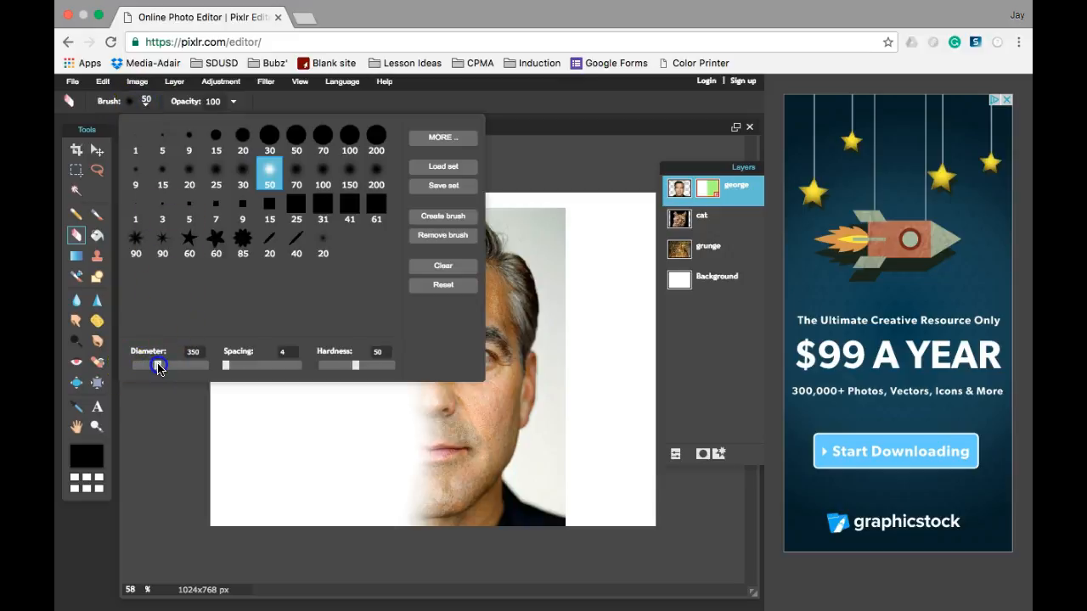
click(577, 164)
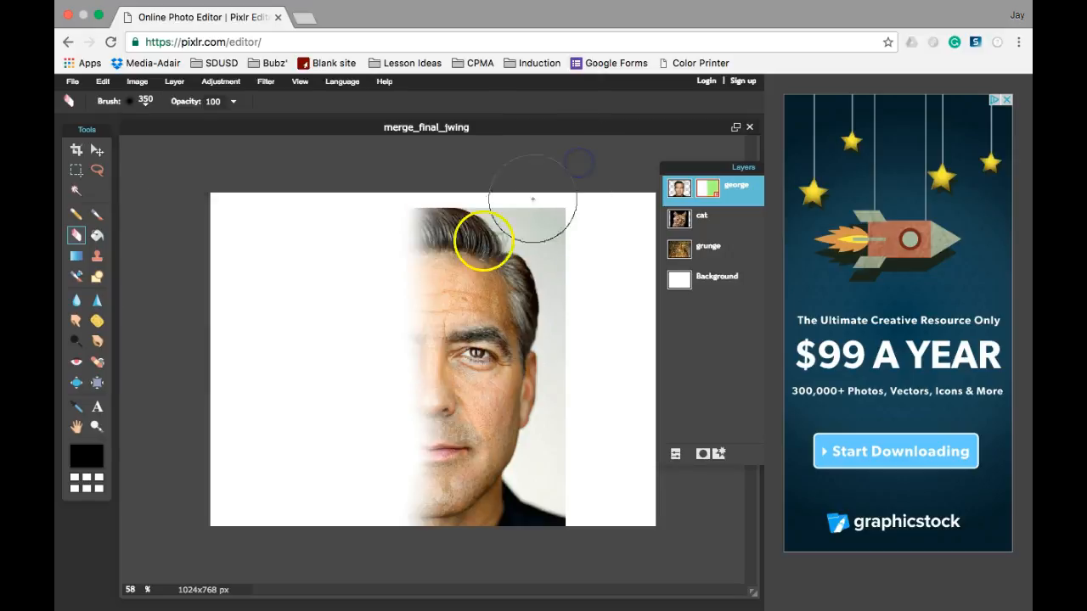
mouse_move(378, 209)
mouse_down()
mouse_move(376, 514)
mouse_move(389, 414)
mouse_move(371, 199)
mouse_move(366, 423)
mouse_move(377, 520)
mouse_move(378, 199)
mouse_up()
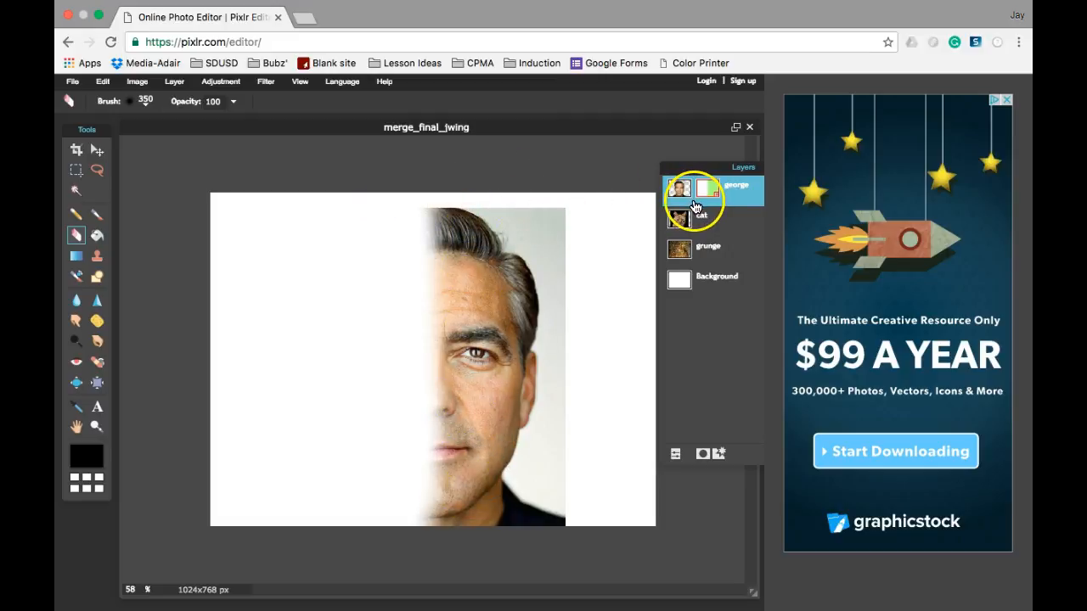
mouse_move(522, 209)
mouse_down()
mouse_move(550, 219)
mouse_move(477, 201)
mouse_move(518, 204)
mouse_move(589, 278)
mouse_move(563, 359)
mouse_move(563, 344)
mouse_move(570, 271)
mouse_move(584, 428)
mouse_move(572, 457)
mouse_move(551, 466)
mouse_move(558, 488)
mouse_move(592, 508)
mouse_move(550, 470)
mouse_up()
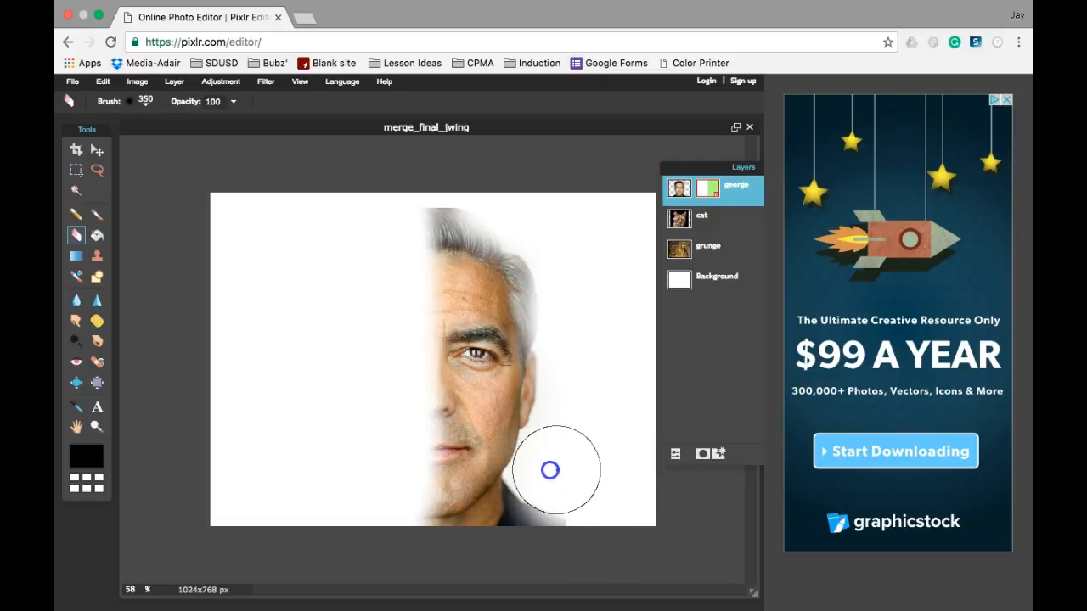
Move the Layers panel back into full view and make the grunge layer visible
click(745, 248)
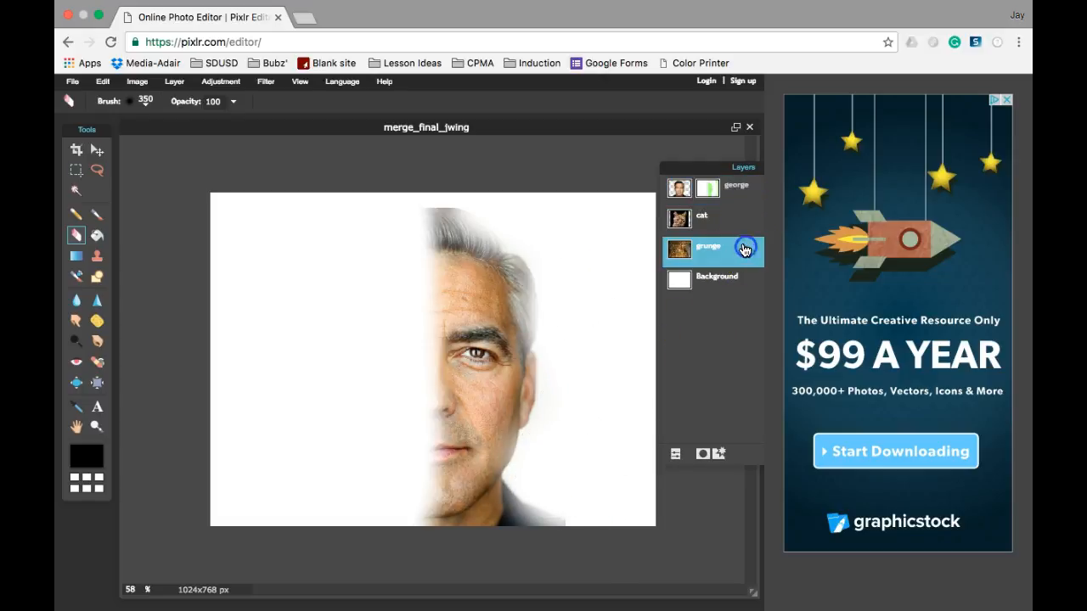
drag(728, 168, 664, 165)
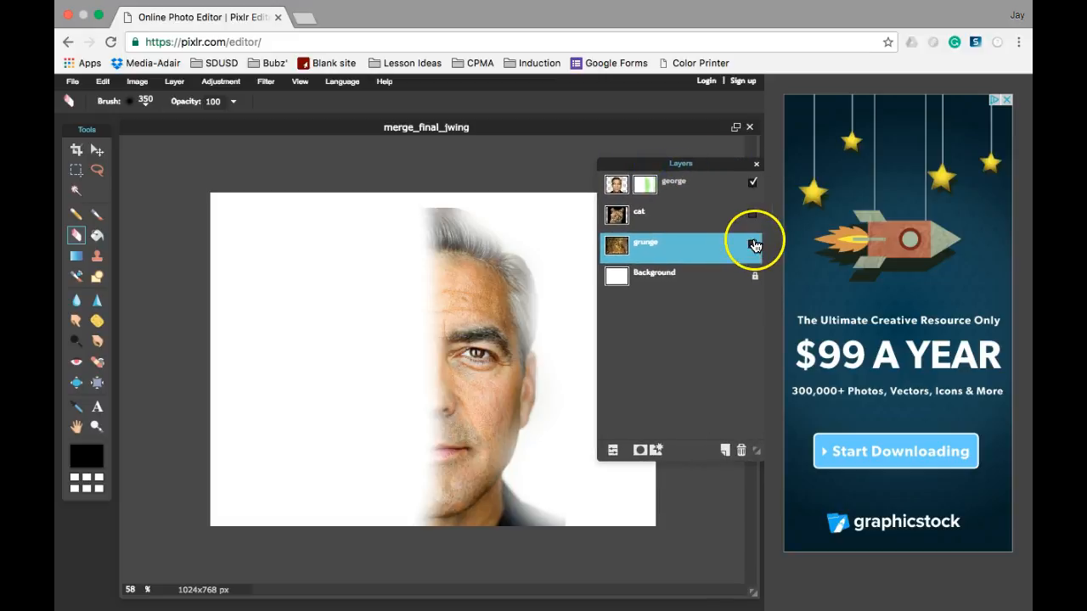
click(752, 244)
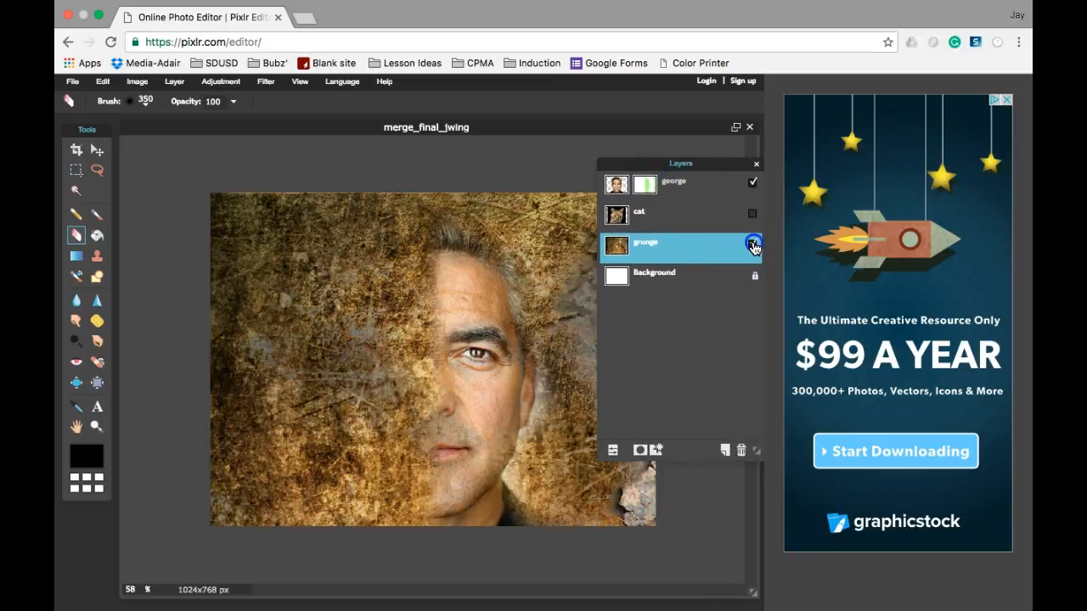
click(581, 392)
drag(581, 392, 578, 395)
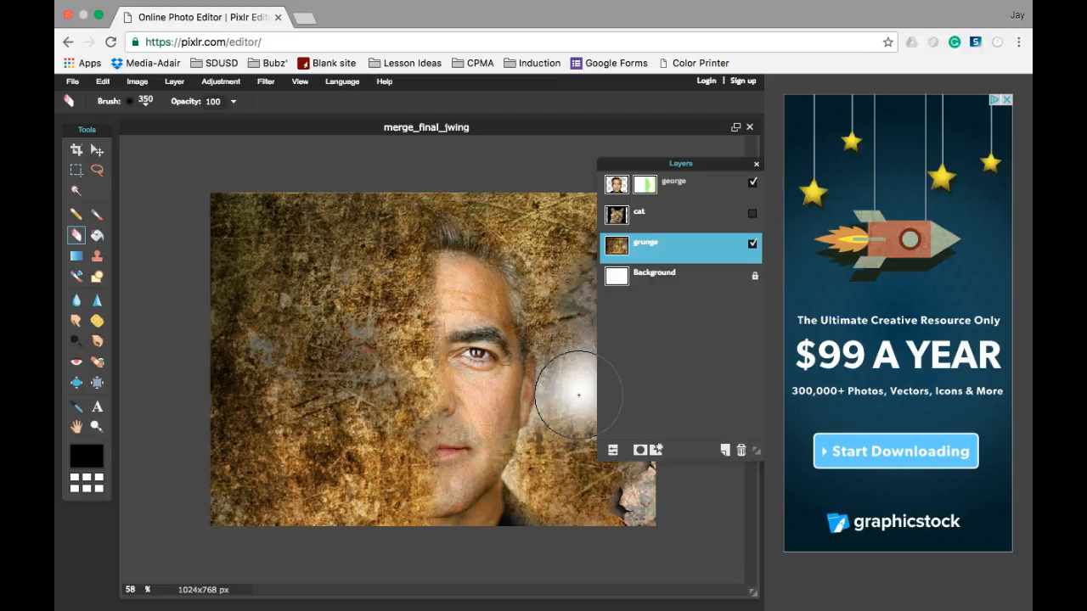
key(super+z)
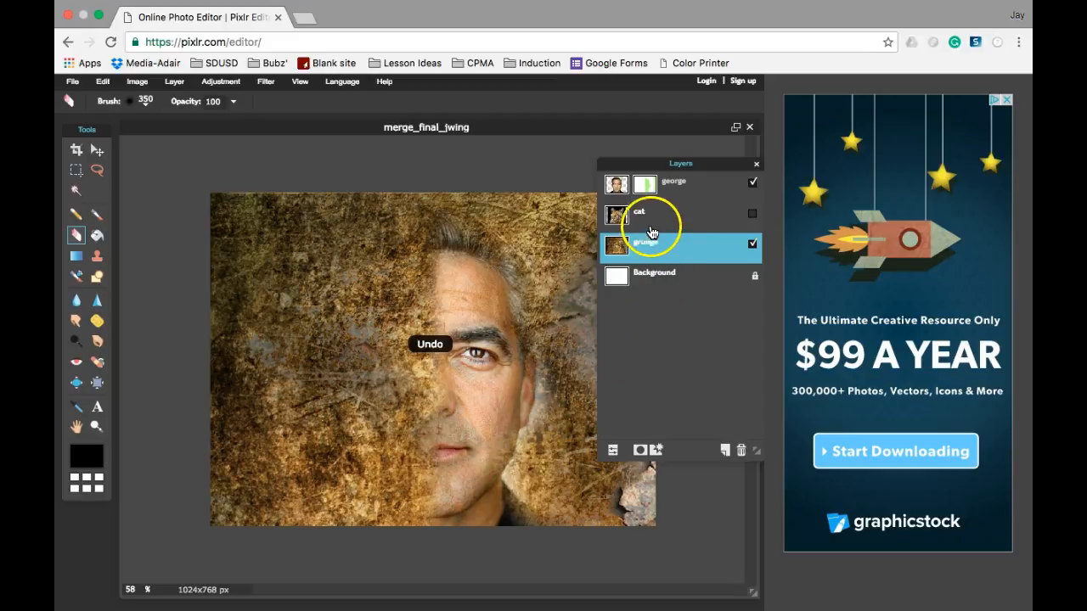
Select the george layer mask, move the Layers panel aside, and erase the leftover light area beside the jaw and neck
click(645, 187)
drag(620, 171, 682, 181)
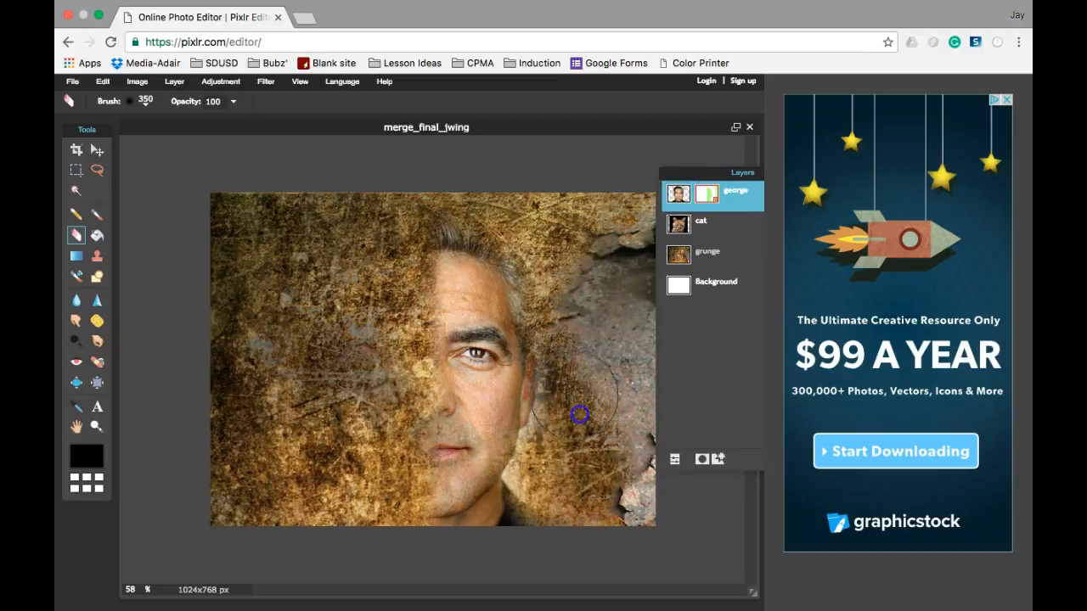
drag(549, 479, 544, 480)
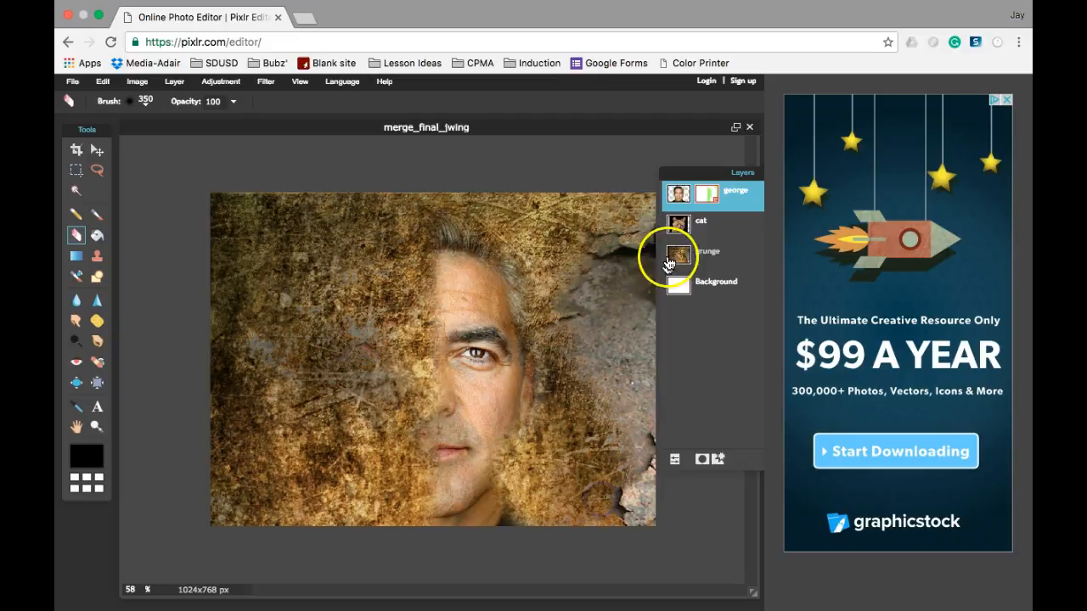
Bring the Layers panel back into full view and hide the grunge layer to check the edge of the face
drag(713, 176, 656, 180)
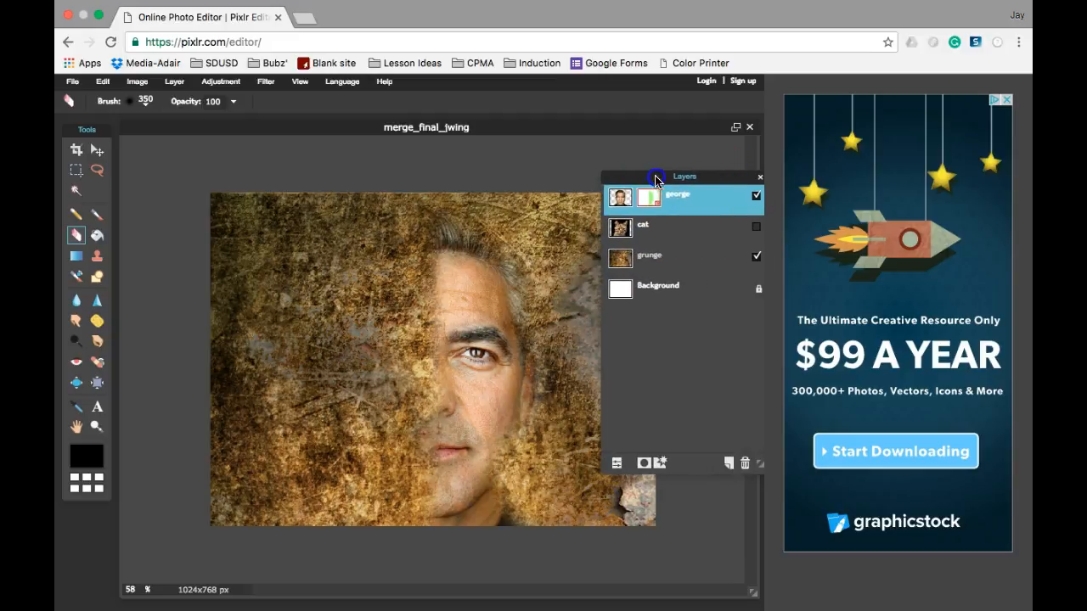
click(758, 257)
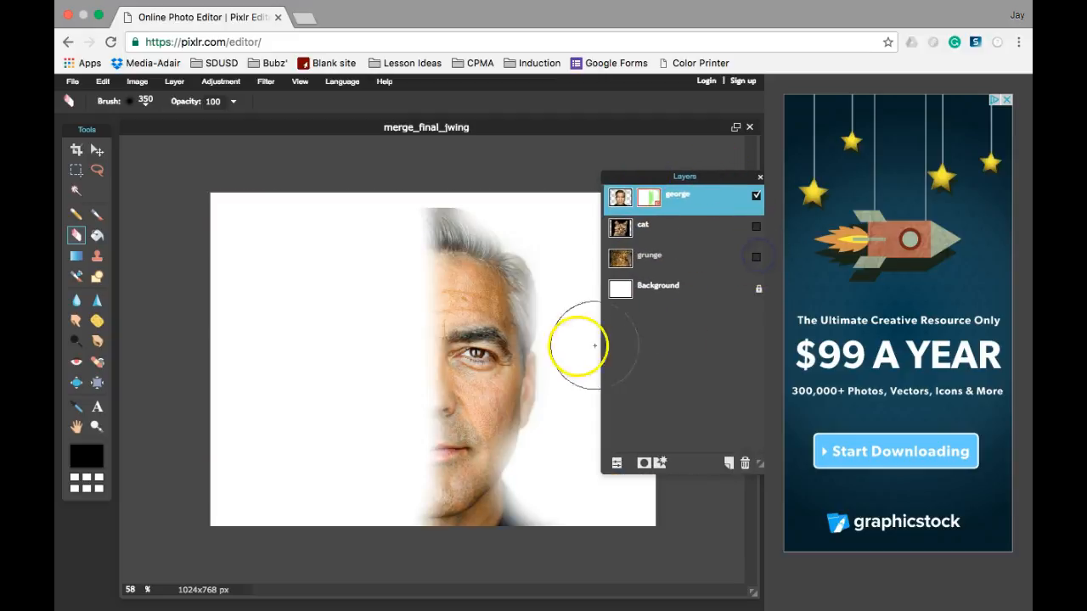
mouse_move(461, 220)
mouse_down()
mouse_move(516, 291)
mouse_move(532, 295)
mouse_move(545, 401)
mouse_move(519, 462)
mouse_move(556, 502)
mouse_up()
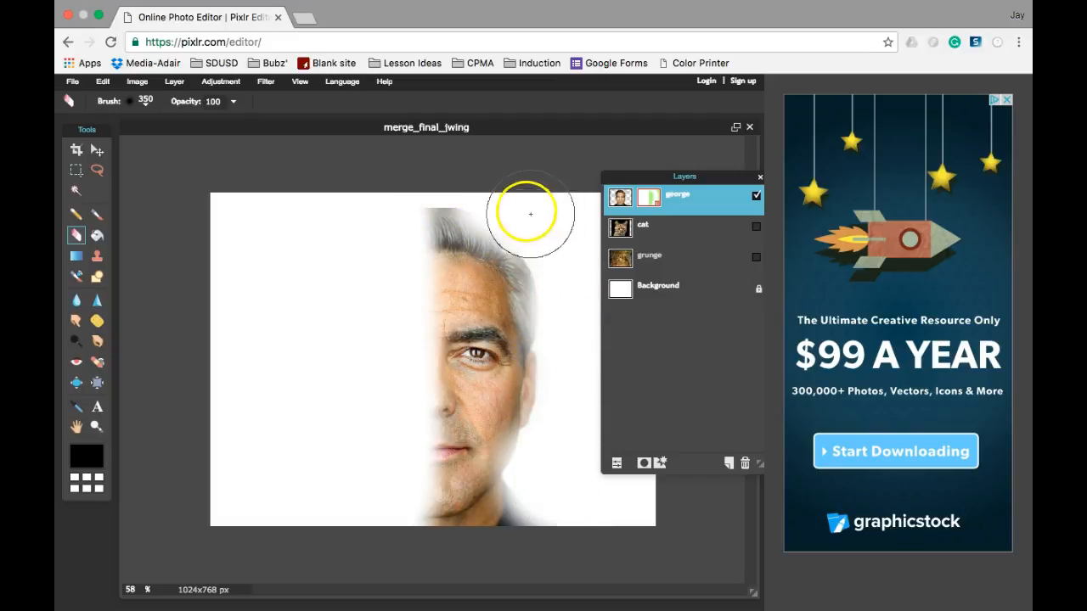
Using the Brush with the soft round 100 tip, paint the george mask along the hair, ear, jaw and collar to restore them
click(96, 214)
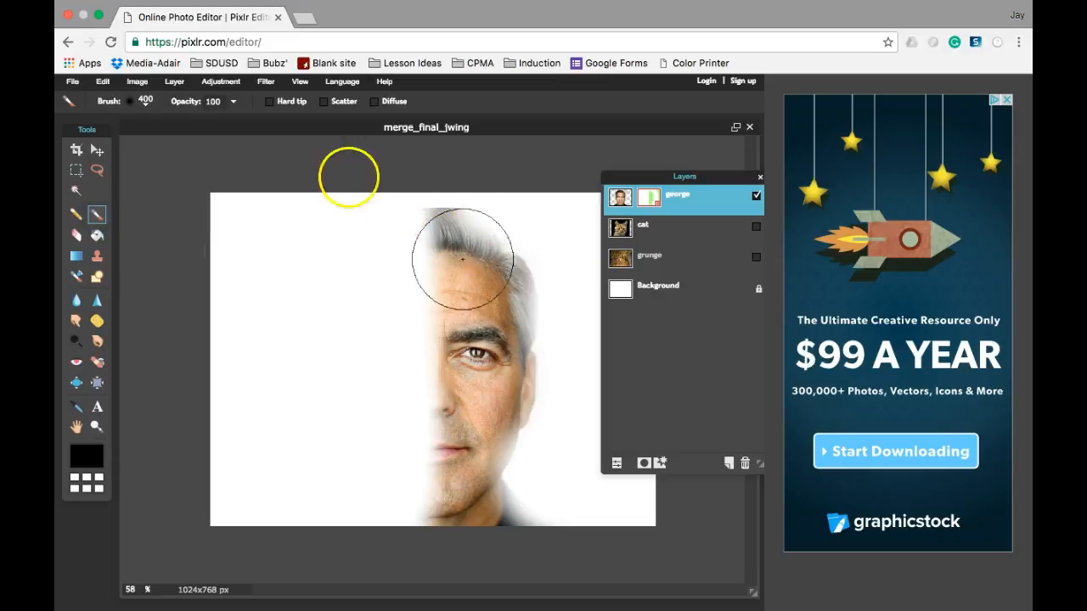
click(143, 102)
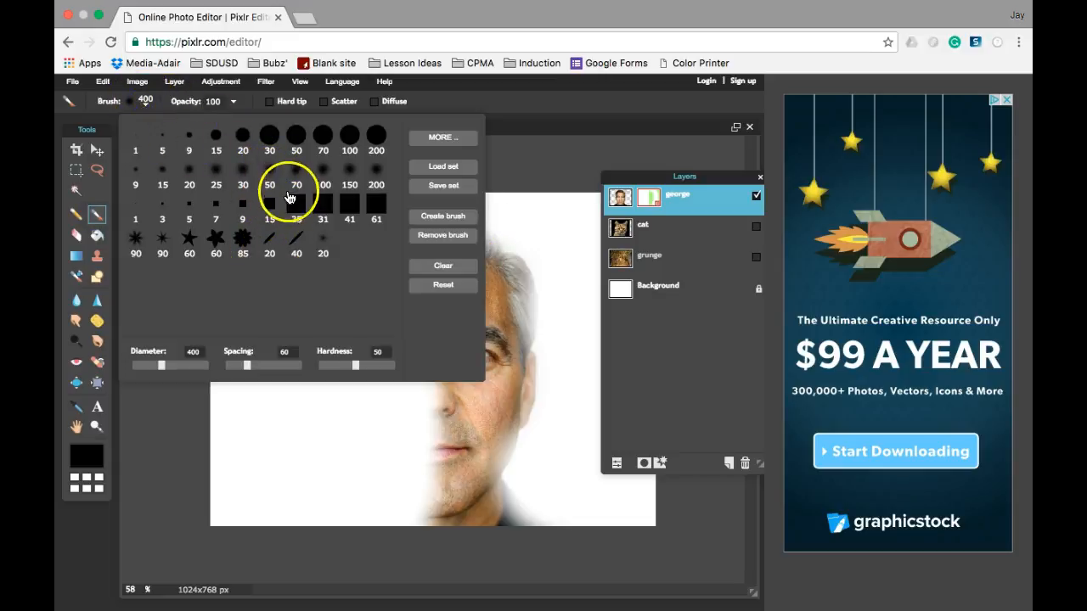
click(322, 176)
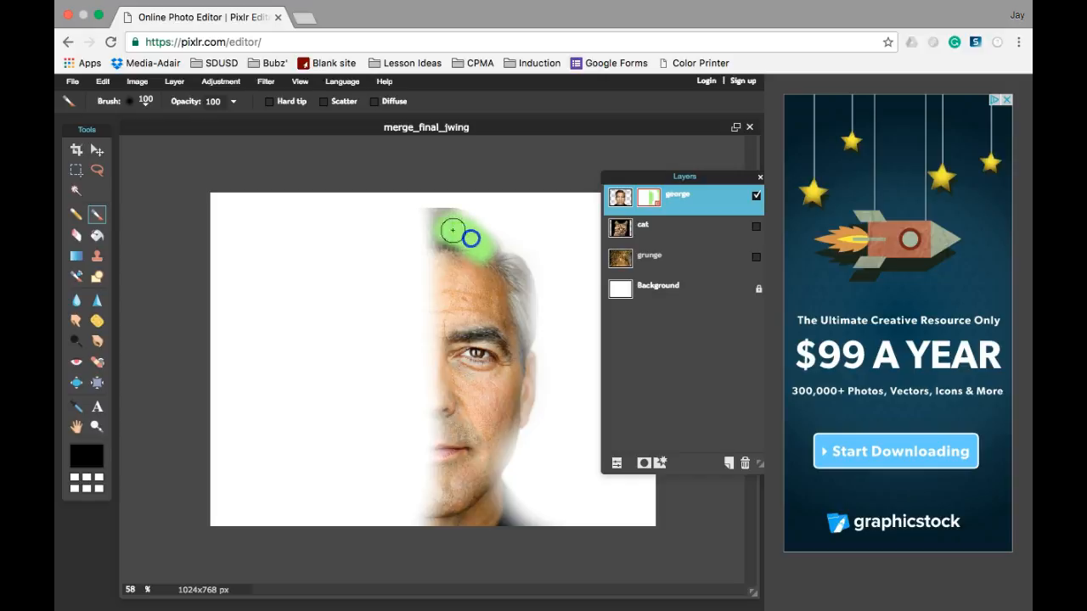
drag(495, 264, 497, 267)
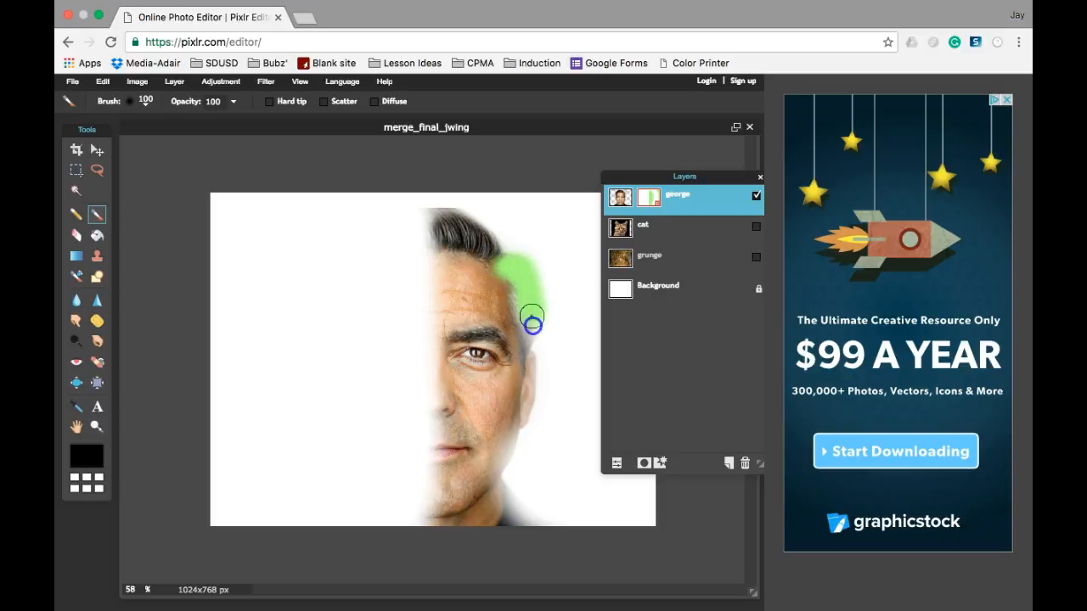
drag(517, 291, 514, 289)
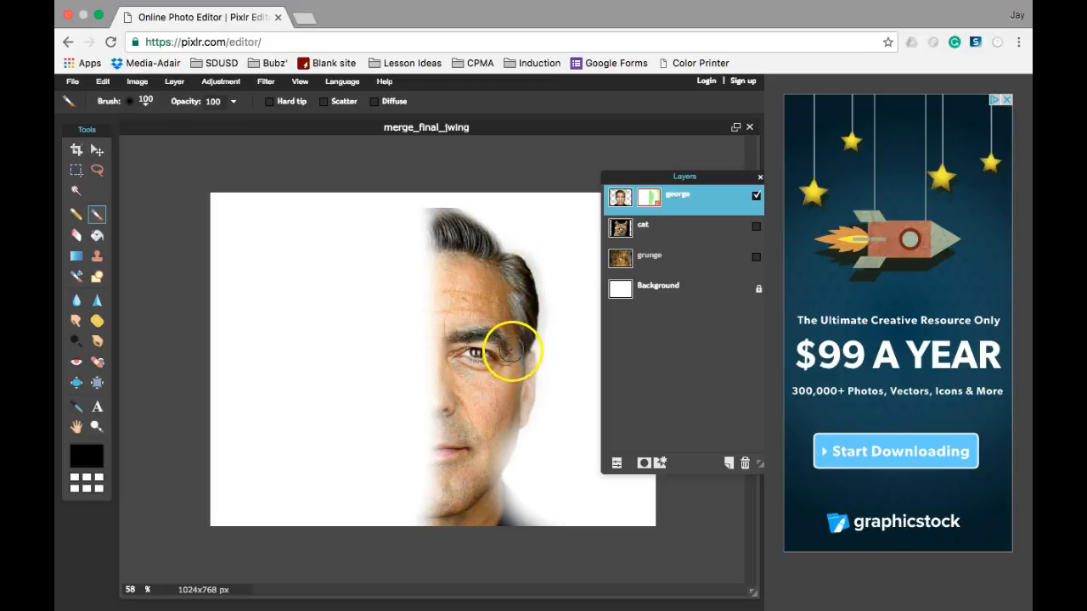
drag(524, 366, 514, 420)
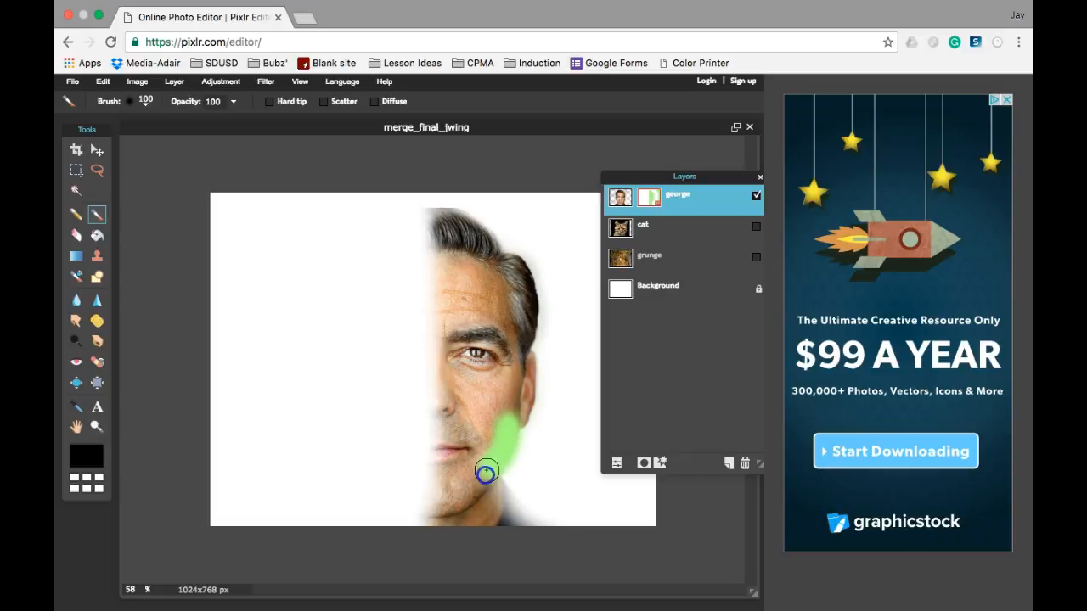
drag(486, 473, 475, 477)
drag(540, 529, 545, 535)
mouse_move(475, 487)
mouse_down()
mouse_move(523, 526)
mouse_move(520, 510)
mouse_move(568, 531)
mouse_up()
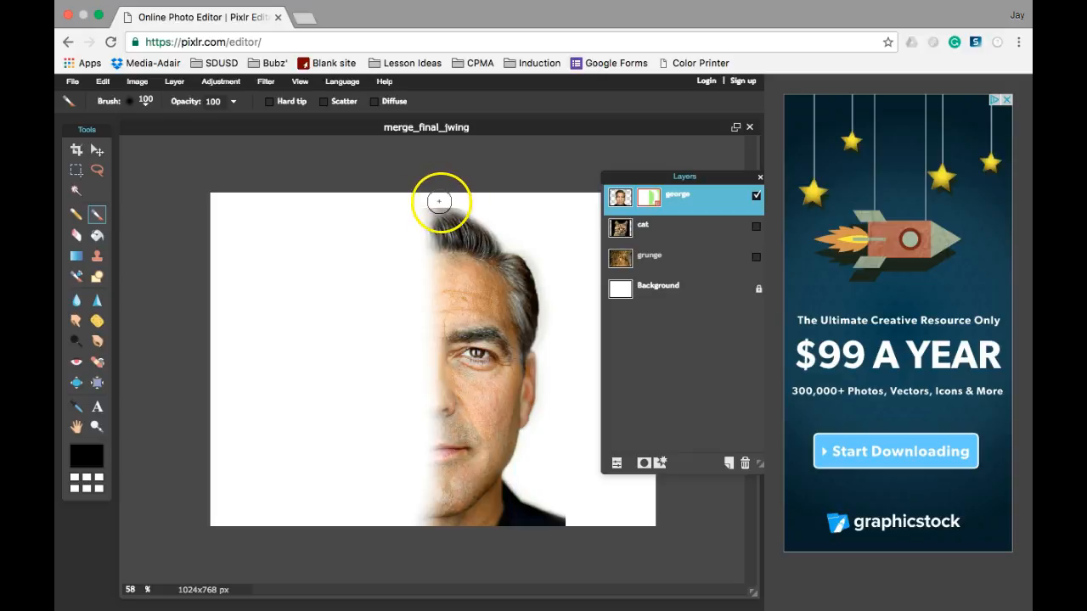
Using the Eraser with the soft round 100 tip, trim the george mask along the top of the hair
click(76, 237)
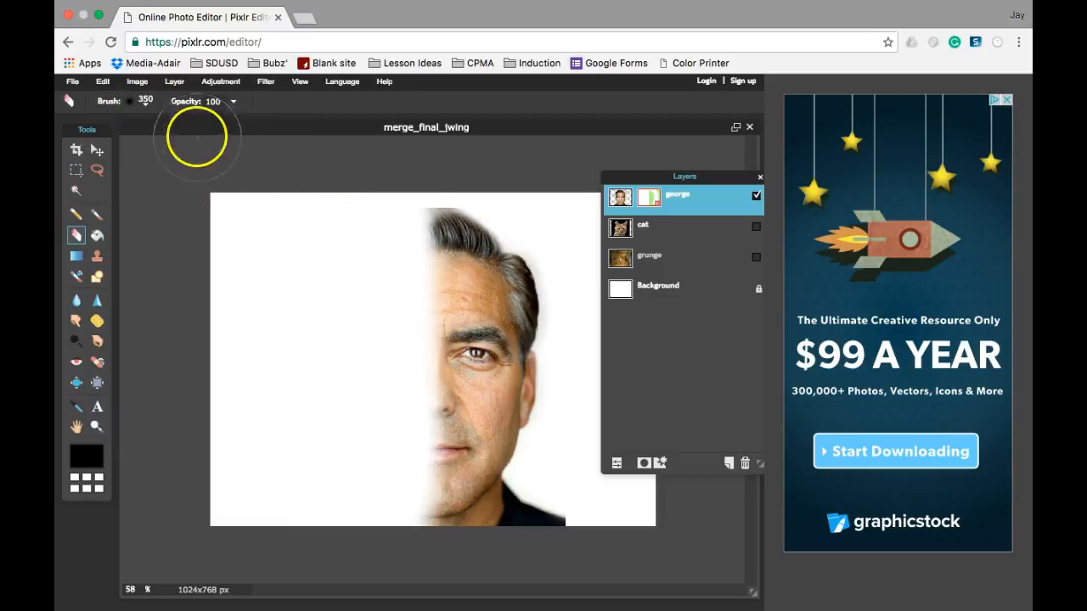
click(148, 103)
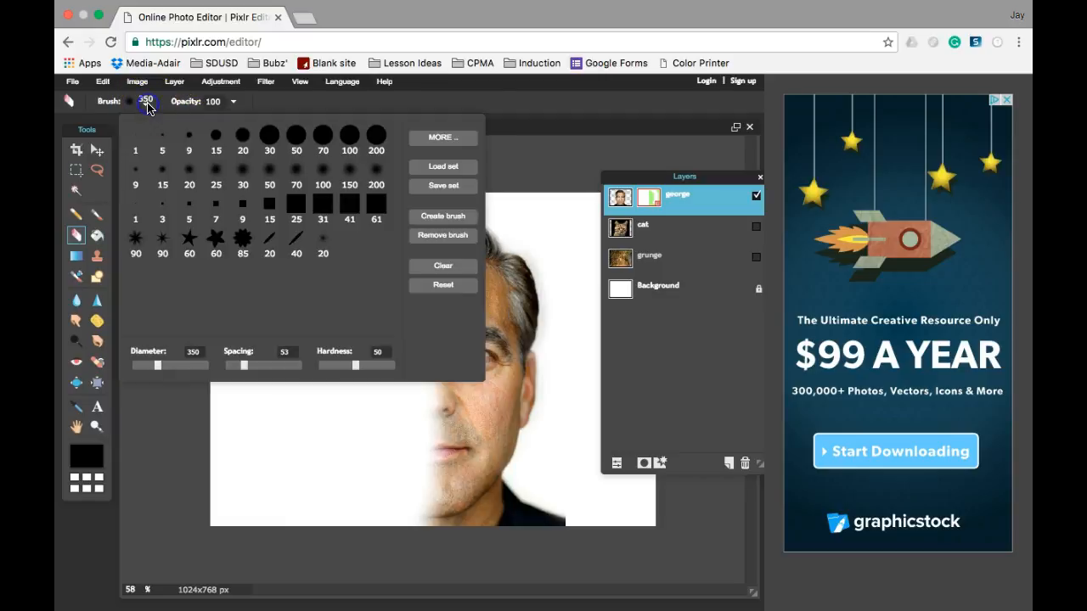
click(321, 204)
click(502, 173)
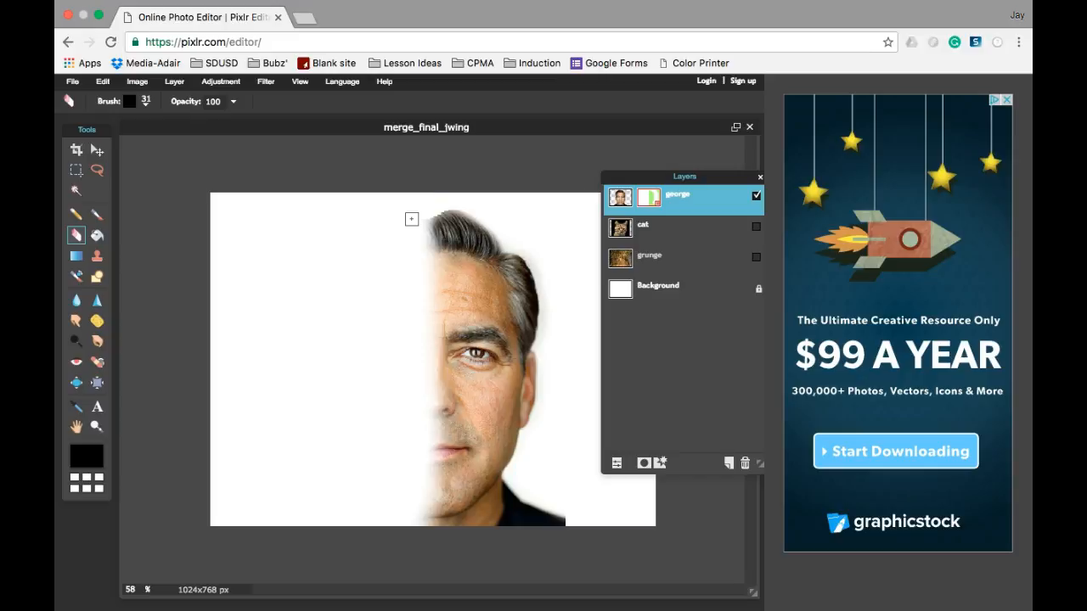
click(145, 103)
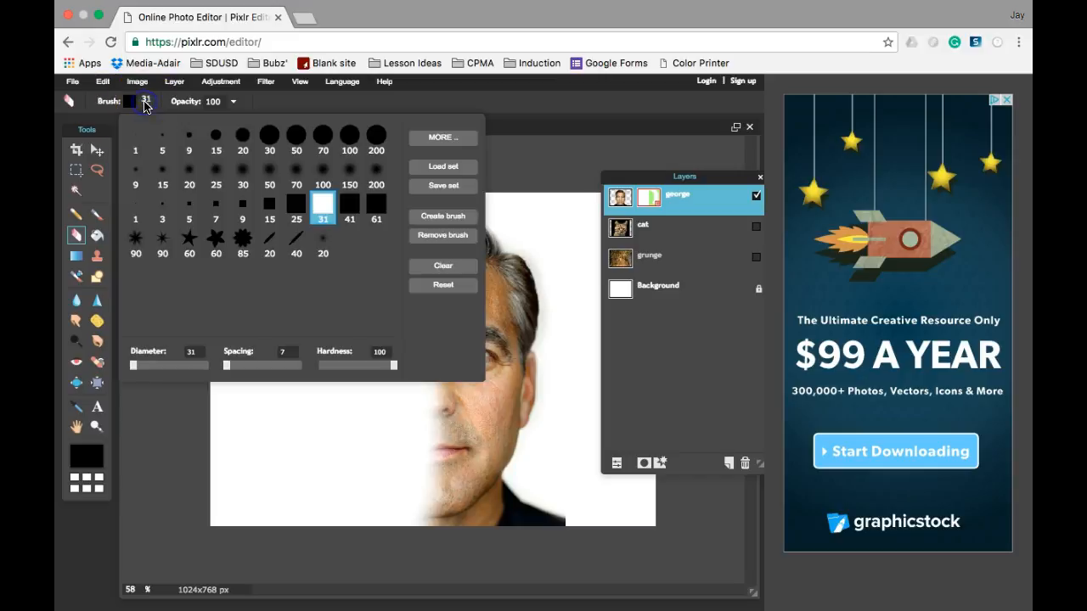
click(324, 173)
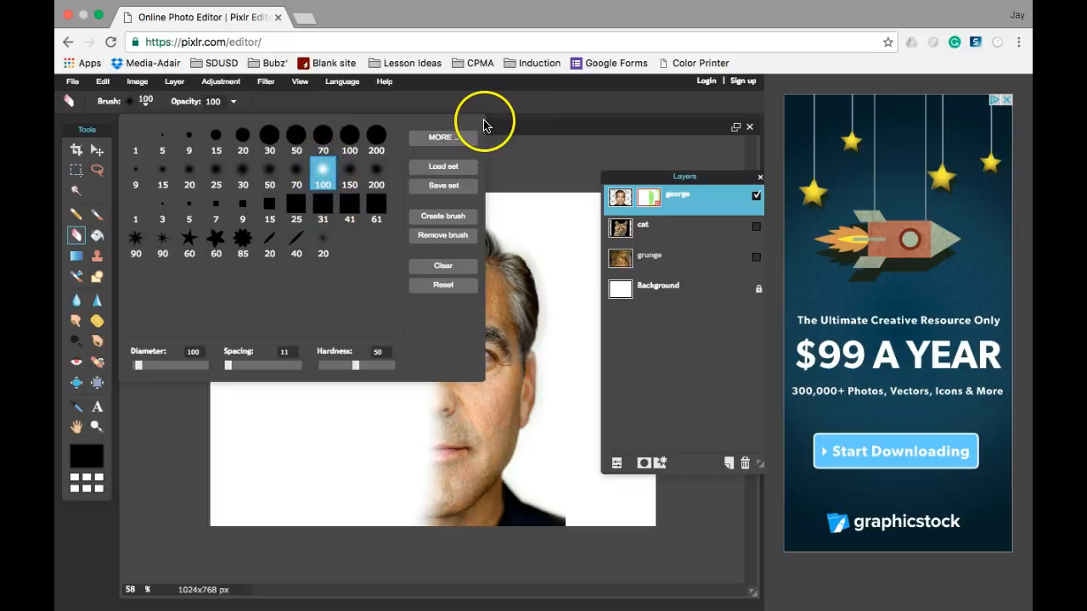
click(510, 125)
drag(460, 200, 468, 200)
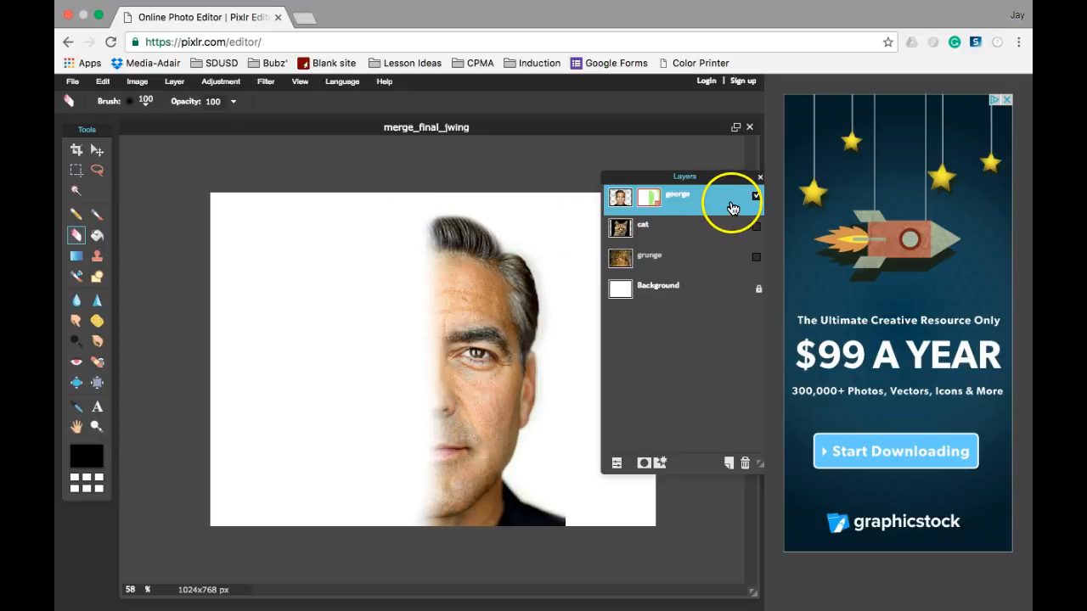
Make the cat layer visible with the george layer hidden, and add a layer mask to the cat layer
click(657, 231)
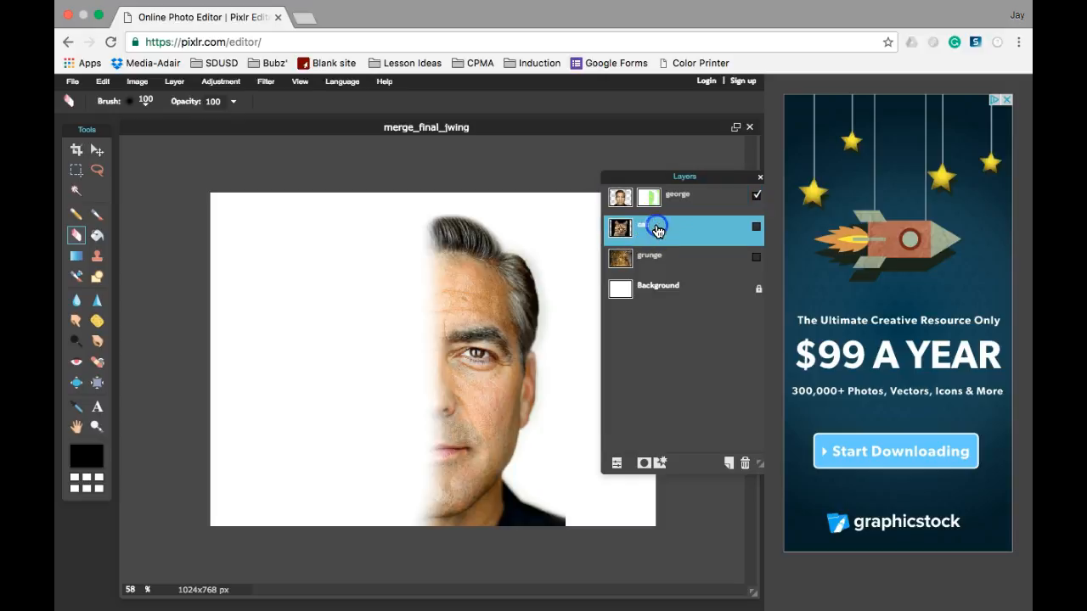
click(756, 229)
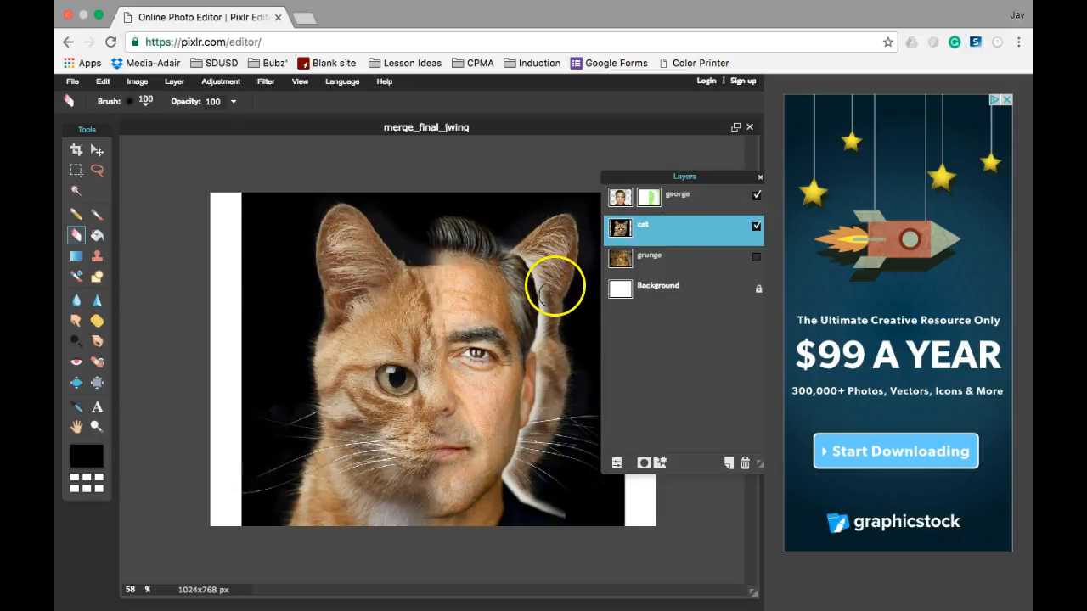
mouse_move(529, 250)
mouse_down()
mouse_move(548, 281)
mouse_move(549, 347)
mouse_move(556, 293)
mouse_move(532, 255)
mouse_up()
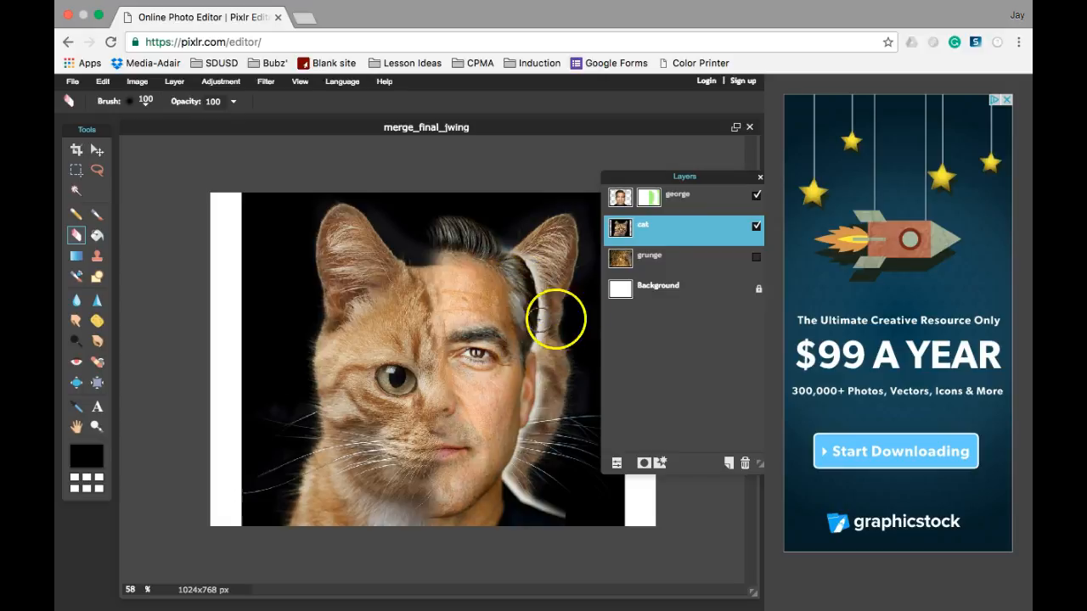
click(756, 199)
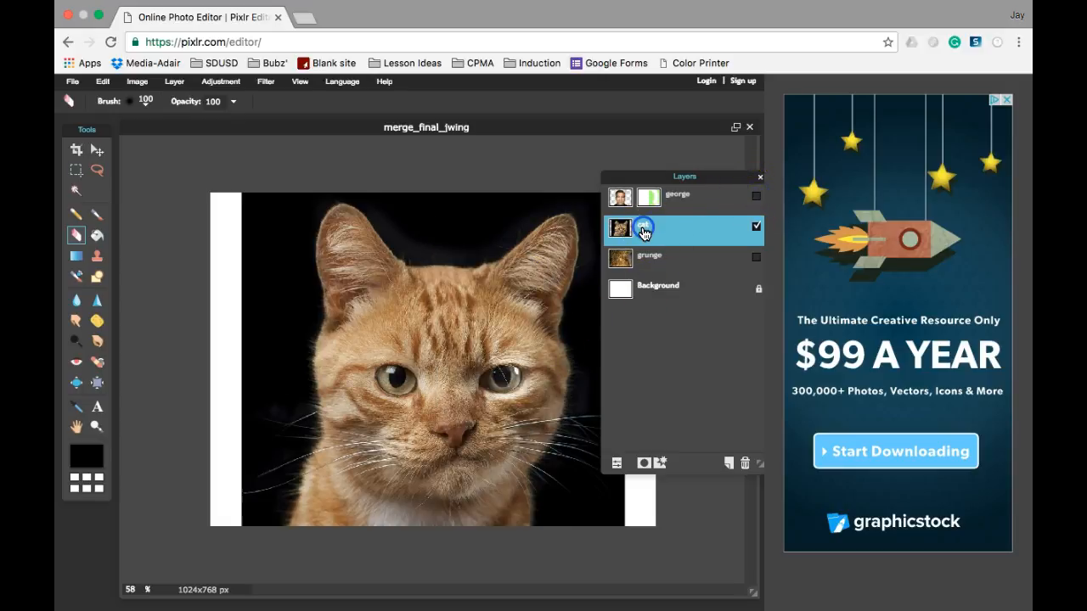
click(644, 463)
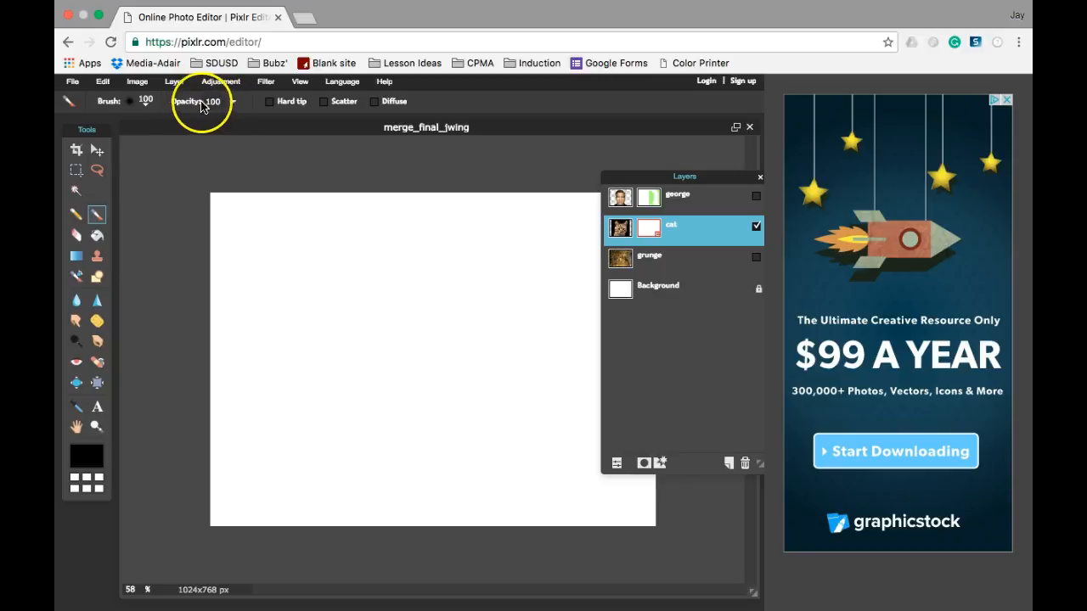
Set the Brush to the largest soft round tip at diameter 500 and undo the stray mark on the cat mask
click(144, 101)
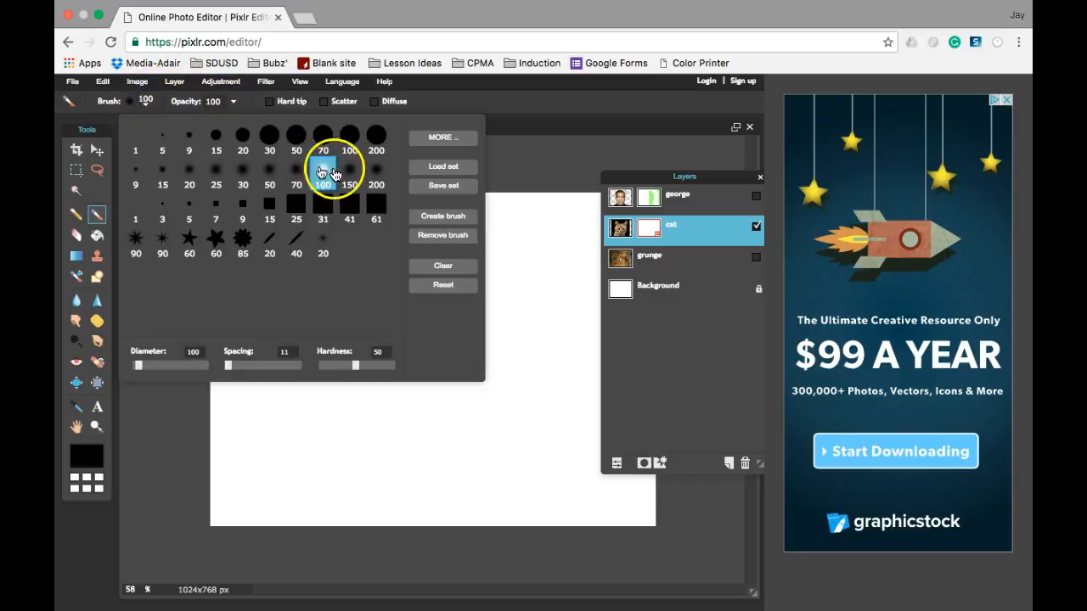
click(376, 174)
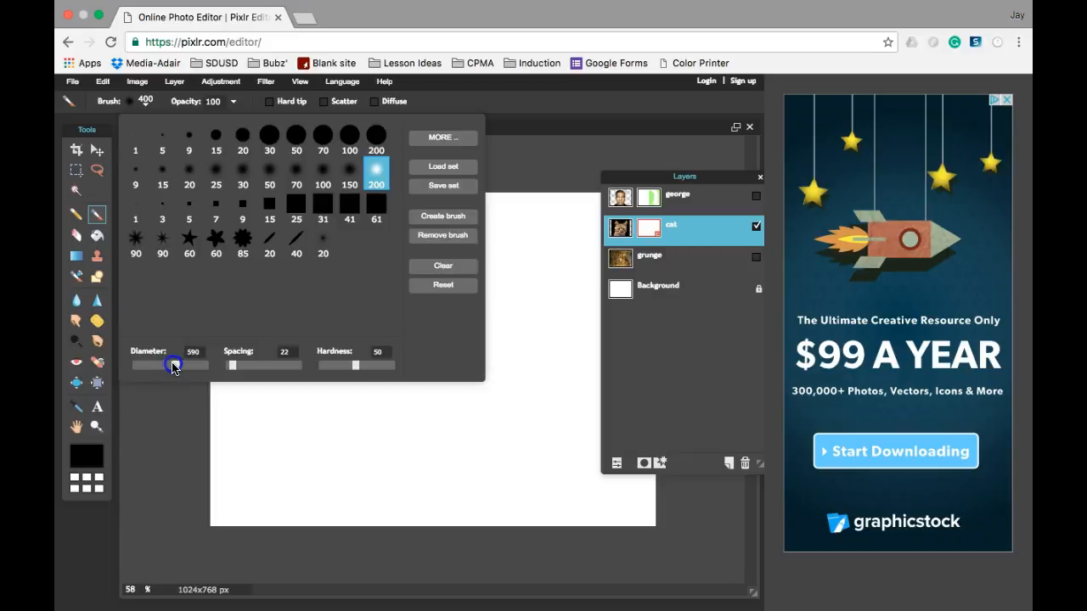
click(550, 154)
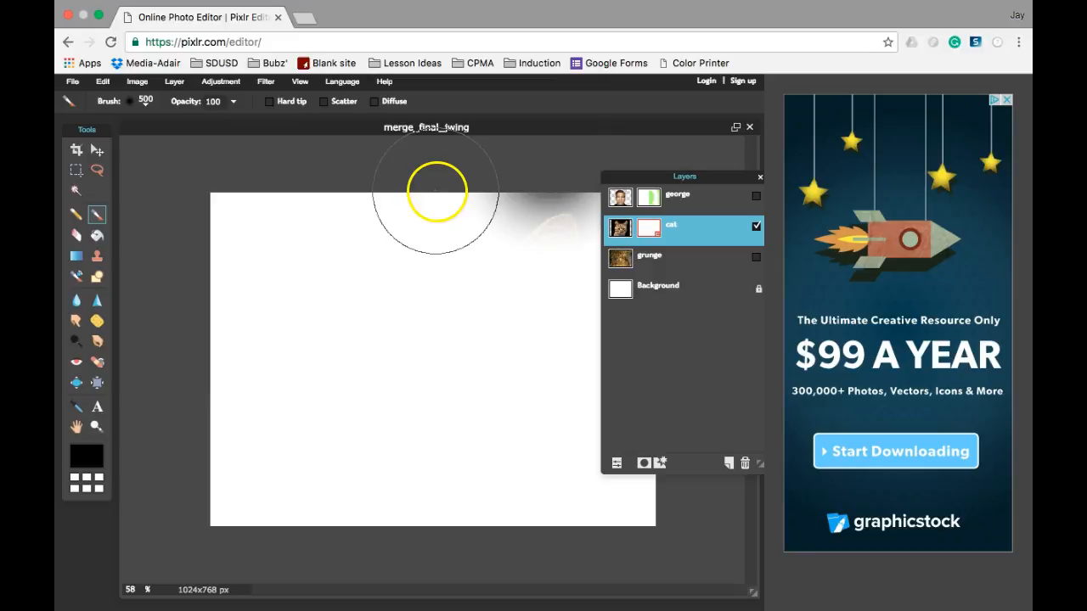
key(super+z)
Paint on the cat mask to reveal the left half of the cat, and make the george layer visible
mouse_move(339, 210)
mouse_down()
mouse_move(355, 378)
mouse_move(344, 608)
mouse_move(328, 422)
mouse_move(302, 315)
mouse_move(280, 292)
mouse_move(235, 146)
mouse_move(261, 560)
mouse_move(257, 505)
mouse_move(326, 377)
mouse_move(353, 288)
mouse_move(357, 216)
mouse_up()
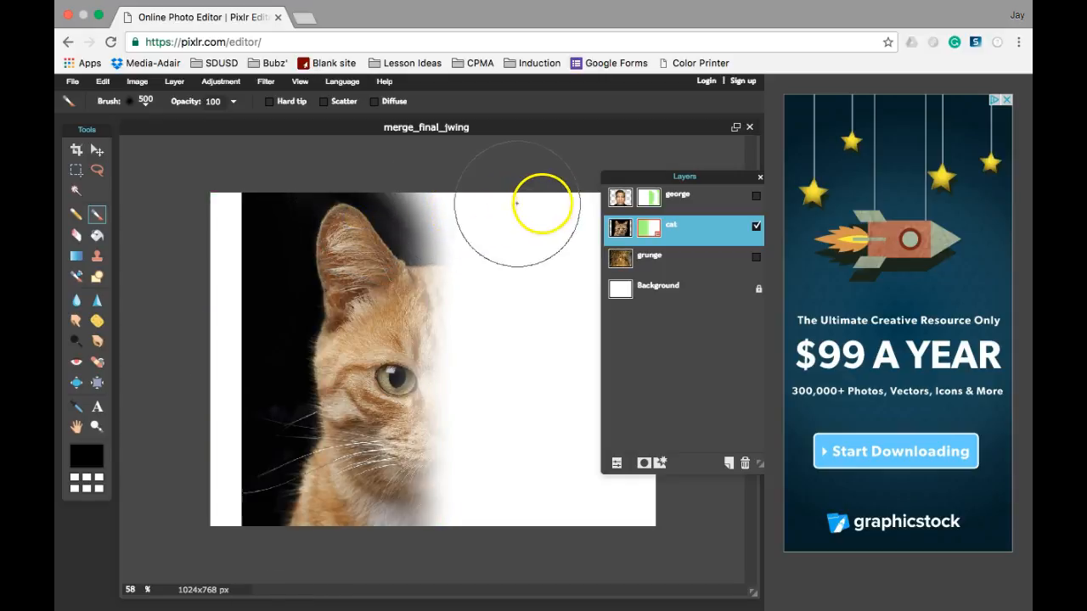
mouse_move(540, 201)
mouse_down()
mouse_move(459, 244)
mouse_move(435, 202)
mouse_up()
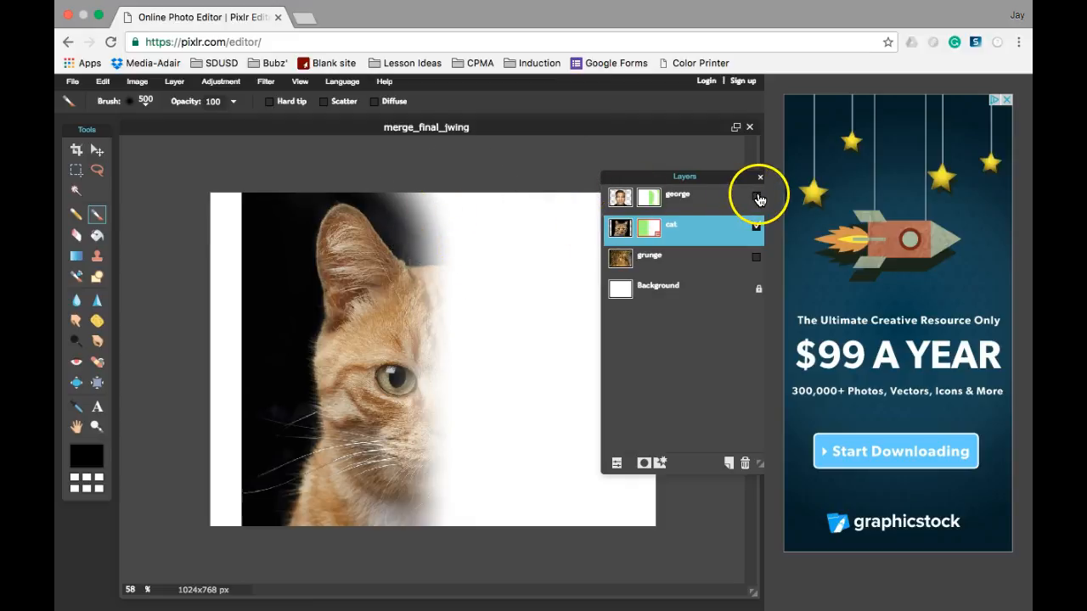
click(757, 197)
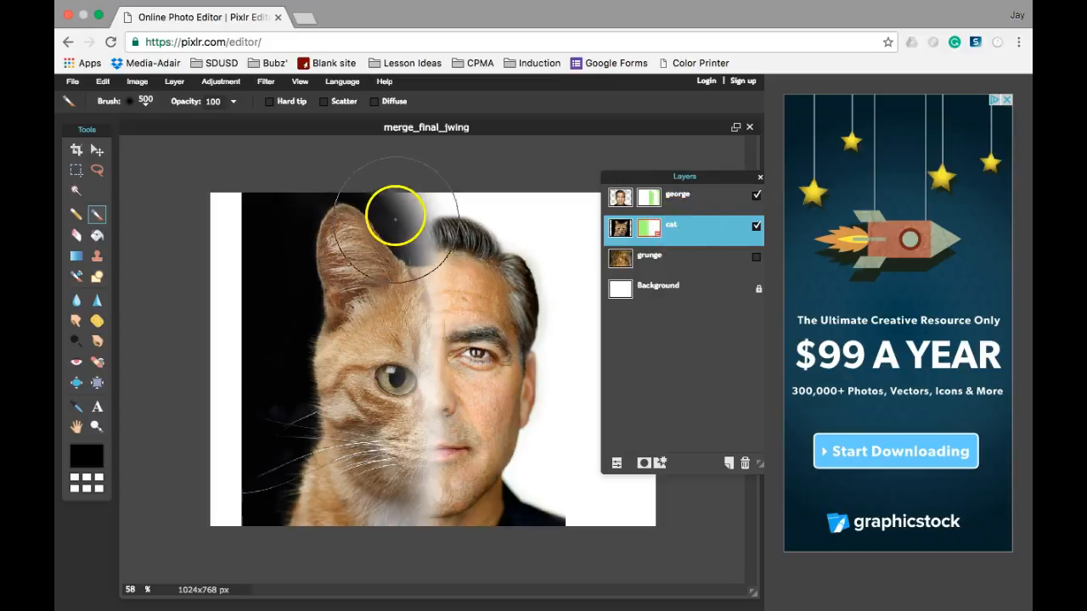
Brush the cat mask down the midline to blend the cat into the man's face, undoing the stroke that spreads too far right
mouse_move(367, 201)
mouse_down()
mouse_move(476, 194)
mouse_move(495, 226)
mouse_move(493, 558)
mouse_up()
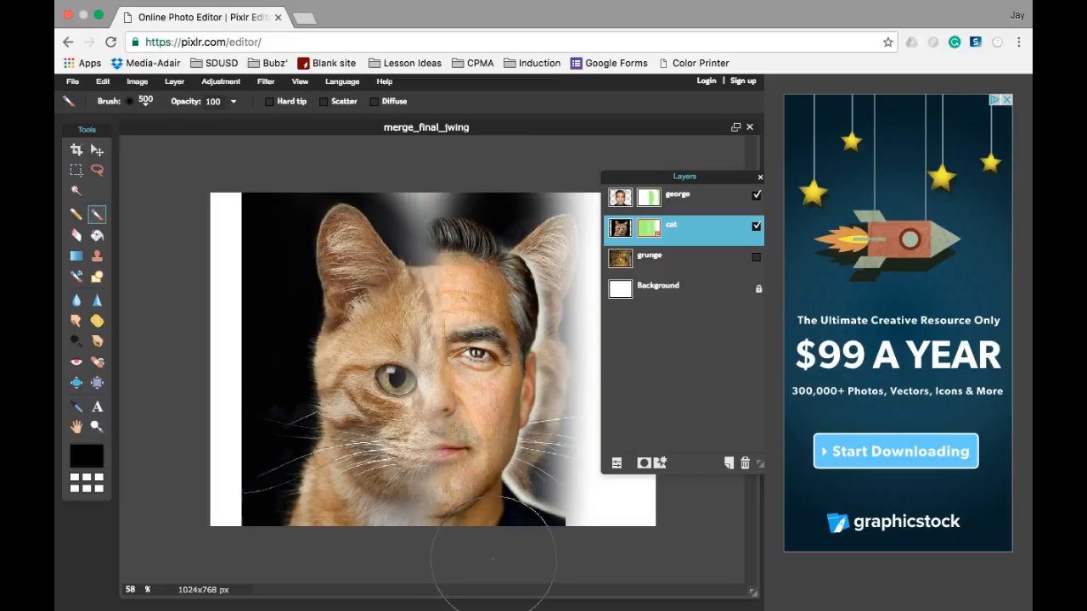
key(ctrl+z)
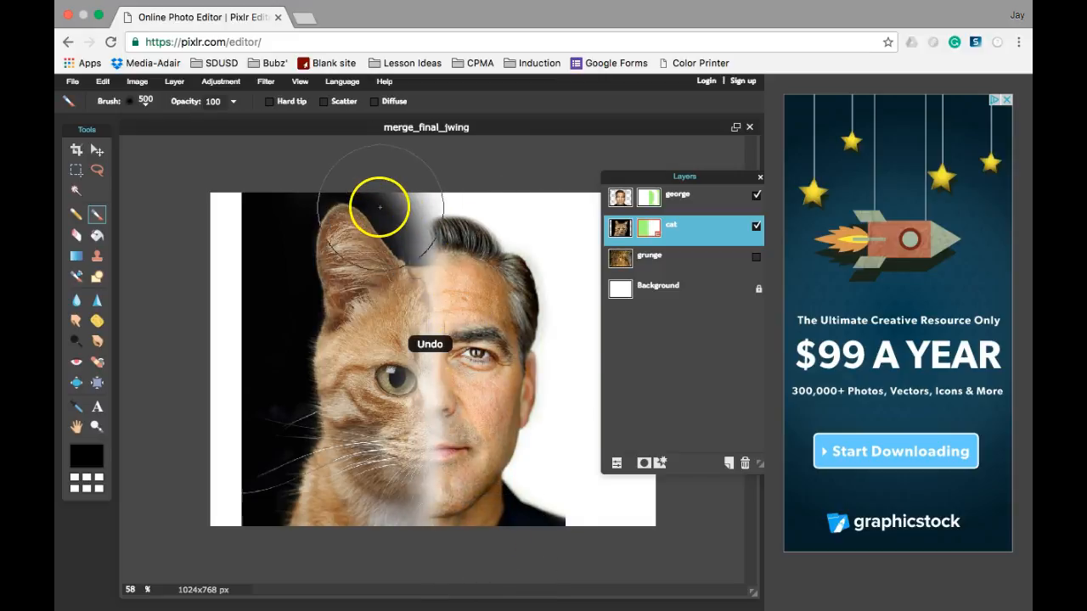
mouse_move(367, 202)
mouse_down()
mouse_move(390, 418)
mouse_move(386, 530)
mouse_up()
mouse_move(393, 311)
mouse_down()
mouse_move(379, 217)
mouse_move(387, 494)
mouse_up()
mouse_move(376, 263)
mouse_down()
mouse_move(371, 220)
mouse_move(383, 528)
mouse_move(378, 594)
mouse_up()
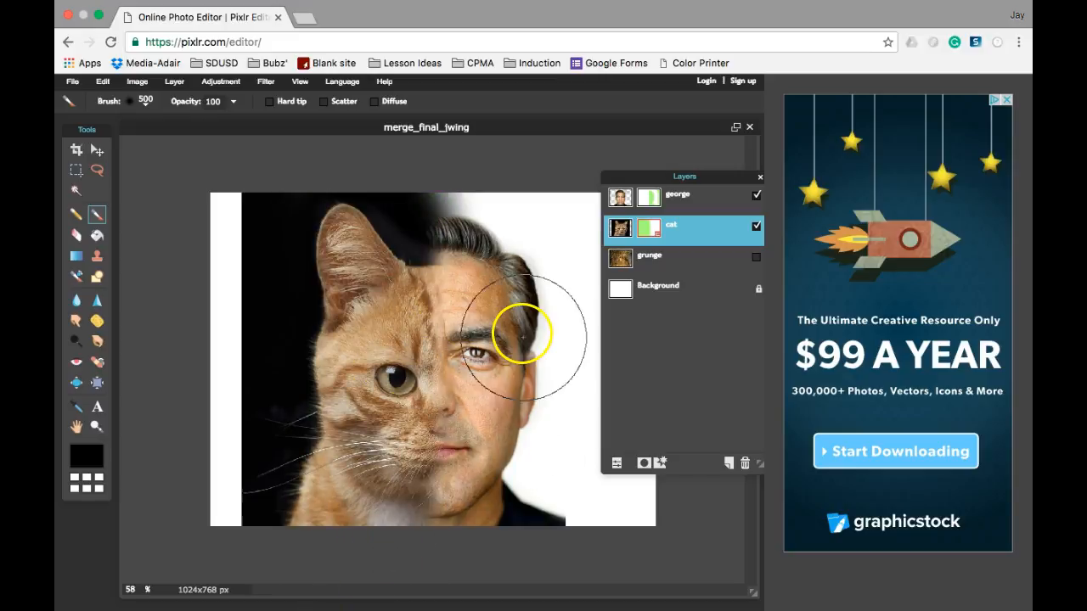
Erase the black background around the cat's ear, head and left side on the cat mask with a soft round Eraser at diameter 500
click(75, 236)
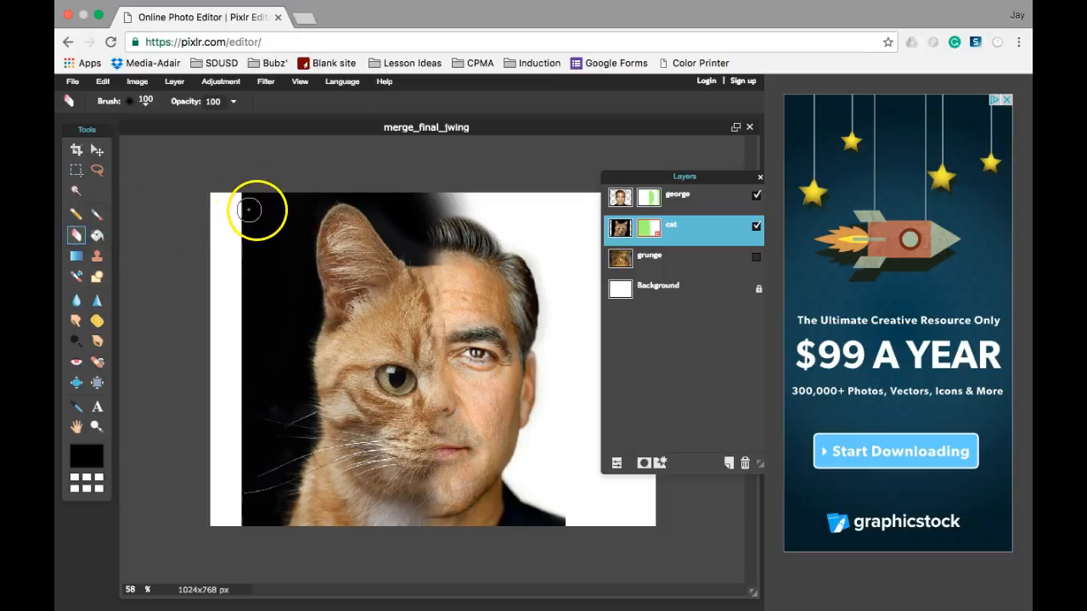
click(147, 102)
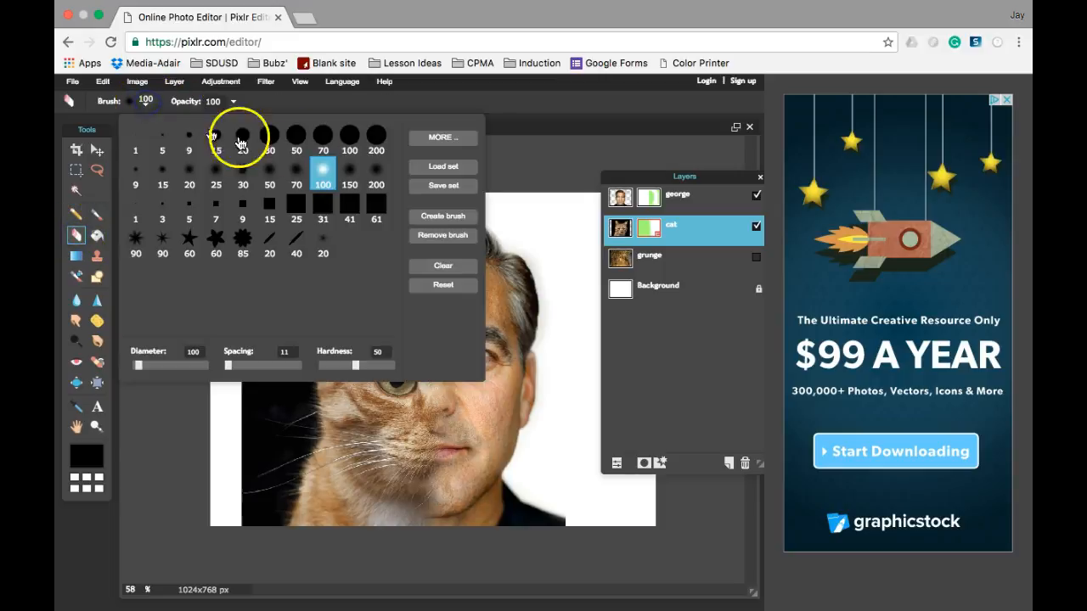
click(376, 170)
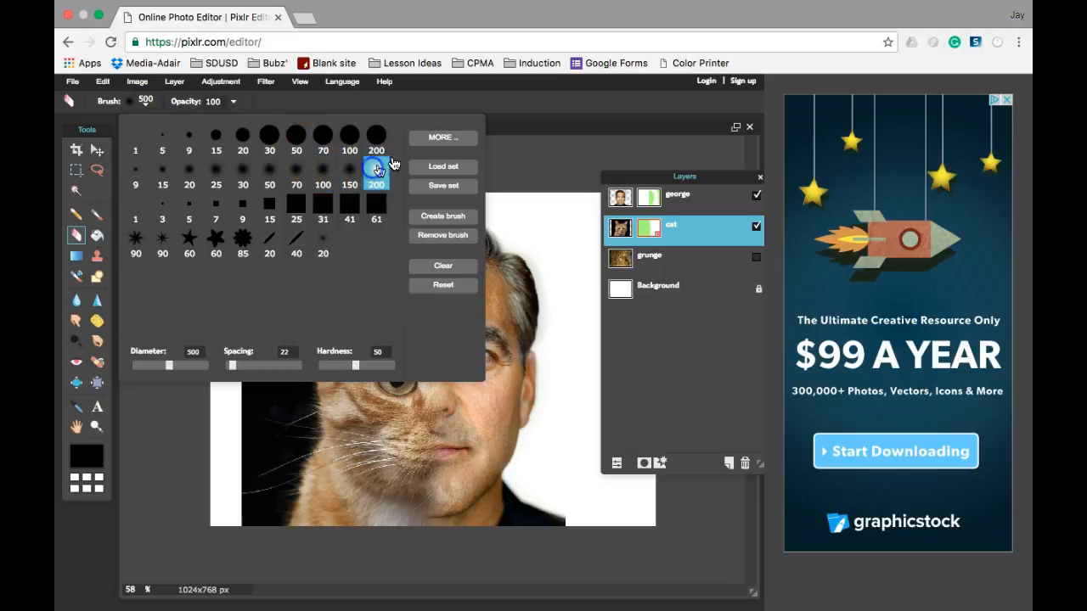
click(538, 127)
mouse_move(420, 221)
mouse_down()
mouse_move(381, 185)
mouse_move(456, 198)
mouse_up()
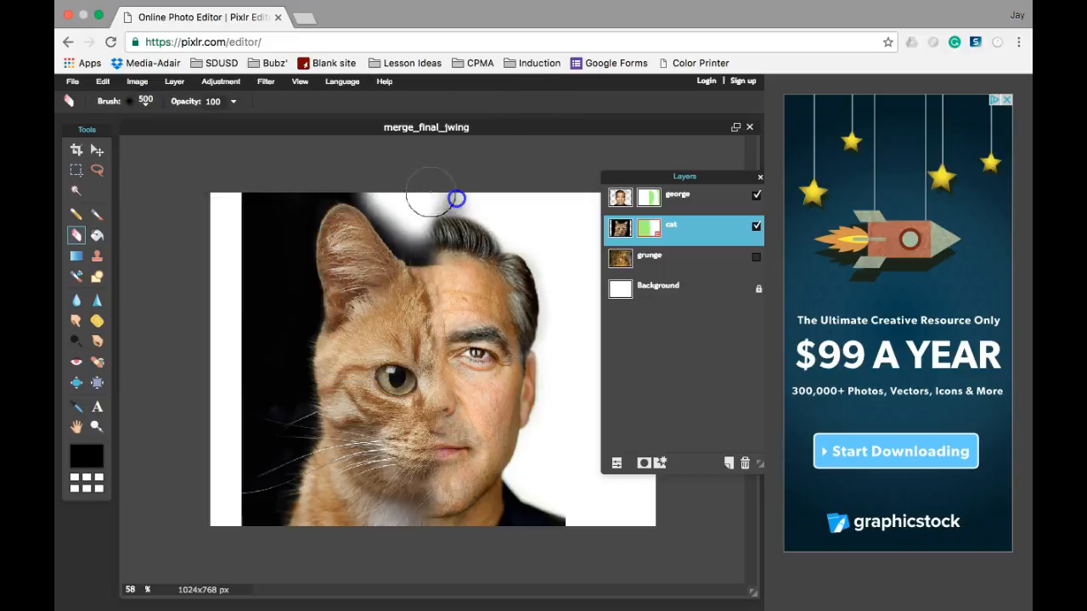
mouse_move(433, 240)
mouse_down()
mouse_move(378, 182)
mouse_move(274, 213)
mouse_move(260, 184)
mouse_move(257, 260)
mouse_move(285, 233)
mouse_move(286, 301)
mouse_move(252, 335)
mouse_move(258, 242)
mouse_move(272, 414)
mouse_move(243, 494)
mouse_move(257, 395)
mouse_up()
mouse_move(251, 468)
mouse_down()
mouse_move(248, 532)
mouse_move(285, 437)
mouse_move(278, 357)
mouse_move(297, 307)
mouse_move(293, 200)
mouse_up()
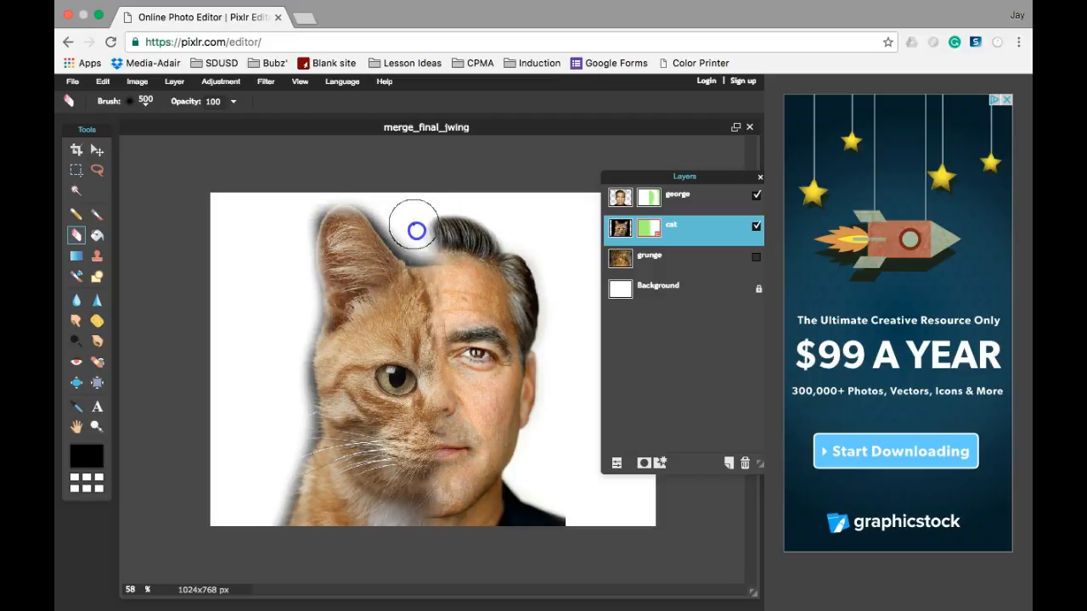
Erase the man's hair from the top of the head down to the temple on the george mask, cleaning up the cat mask there too
click(653, 197)
mouse_move(510, 208)
mouse_down()
mouse_move(417, 223)
mouse_move(518, 261)
mouse_move(444, 219)
mouse_move(516, 234)
mouse_move(434, 232)
mouse_move(502, 245)
mouse_move(439, 232)
mouse_move(450, 246)
mouse_move(433, 241)
mouse_up()
click(649, 227)
drag(521, 246, 540, 270)
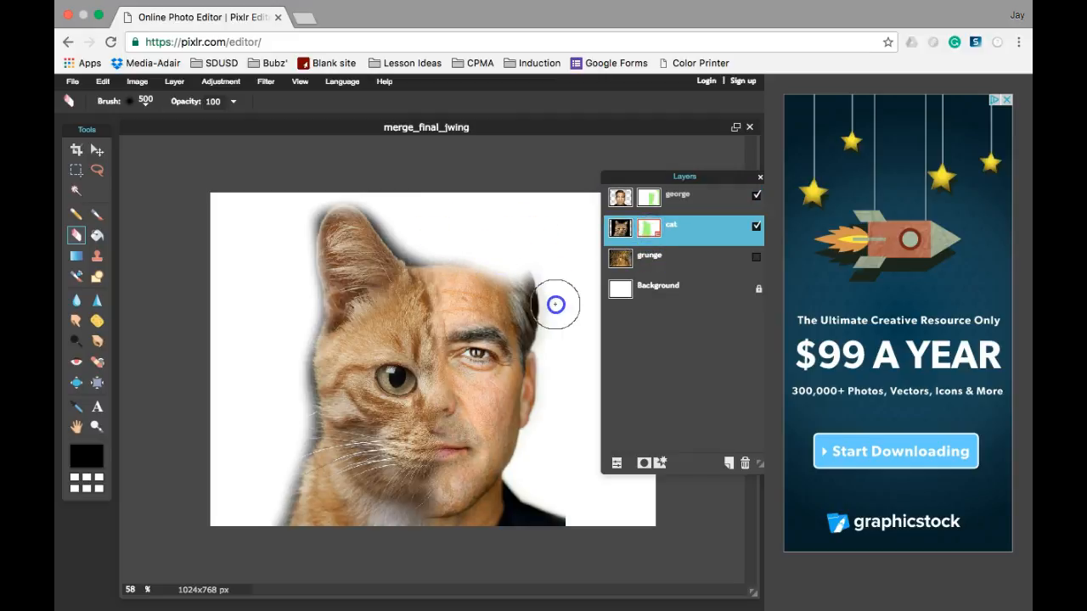
click(651, 200)
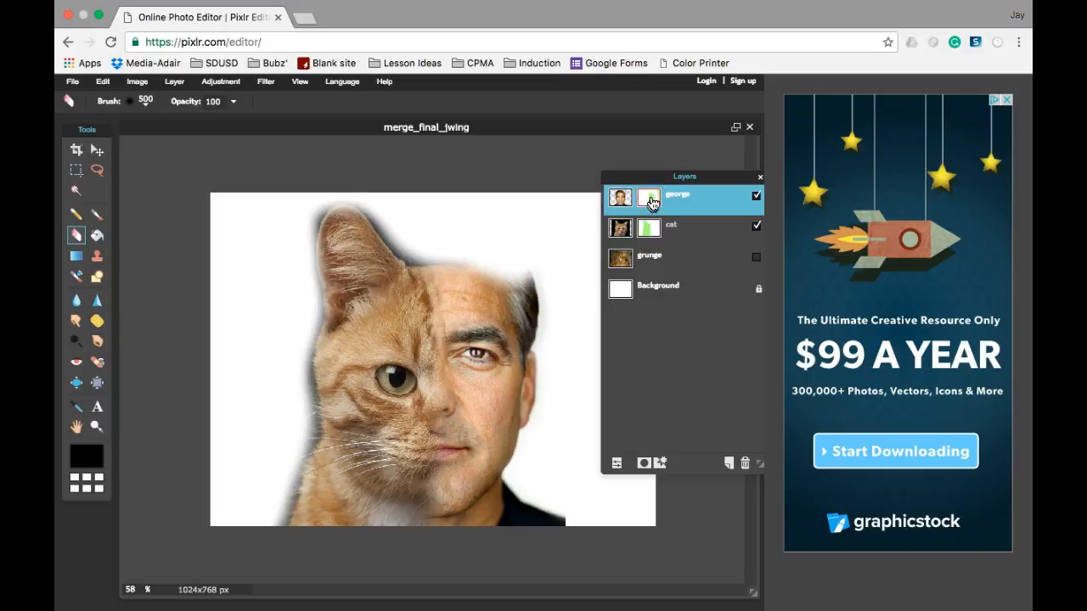
mouse_move(546, 255)
mouse_down()
mouse_move(517, 257)
mouse_move(558, 327)
mouse_move(514, 247)
mouse_move(548, 325)
mouse_up()
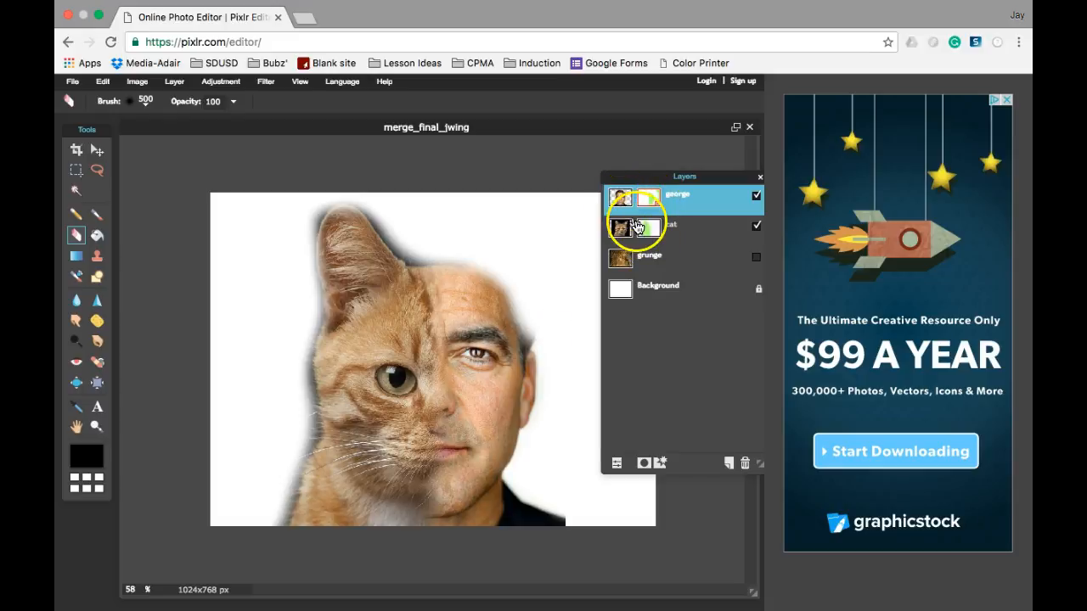
Paint on the cat mask with the soft round Brush at diameter 500 to reveal the cat's second ear above the man's temple
click(647, 229)
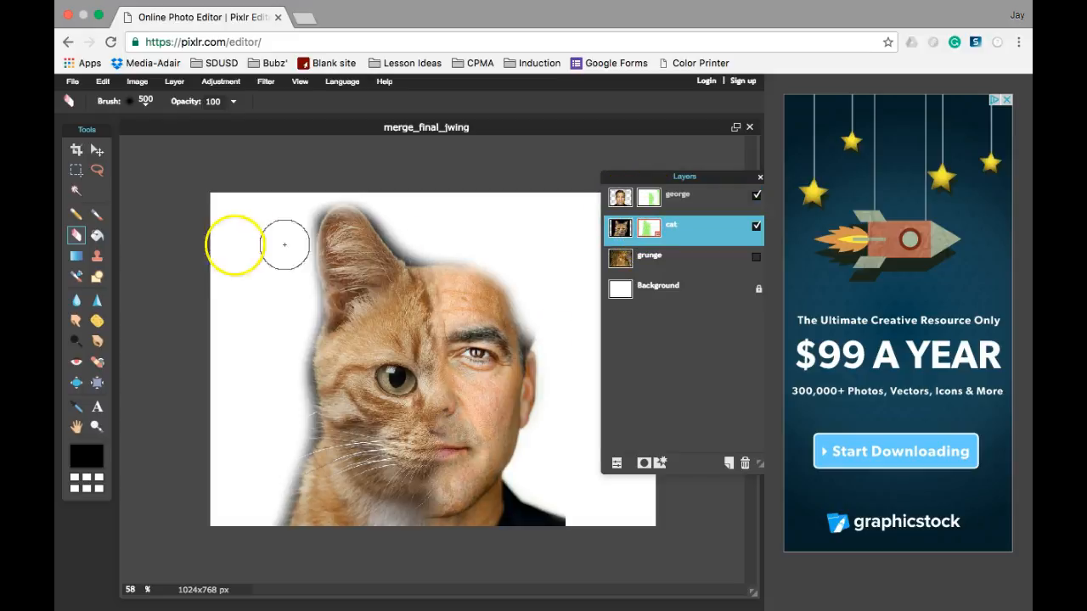
click(96, 214)
mouse_move(437, 297)
mouse_down()
mouse_move(463, 272)
mouse_move(473, 213)
mouse_move(435, 338)
mouse_move(417, 323)
mouse_move(473, 350)
mouse_move(451, 334)
mouse_move(466, 383)
mouse_move(472, 370)
mouse_move(451, 403)
mouse_move(470, 334)
mouse_move(517, 291)
mouse_move(405, 298)
mouse_move(265, 152)
mouse_up()
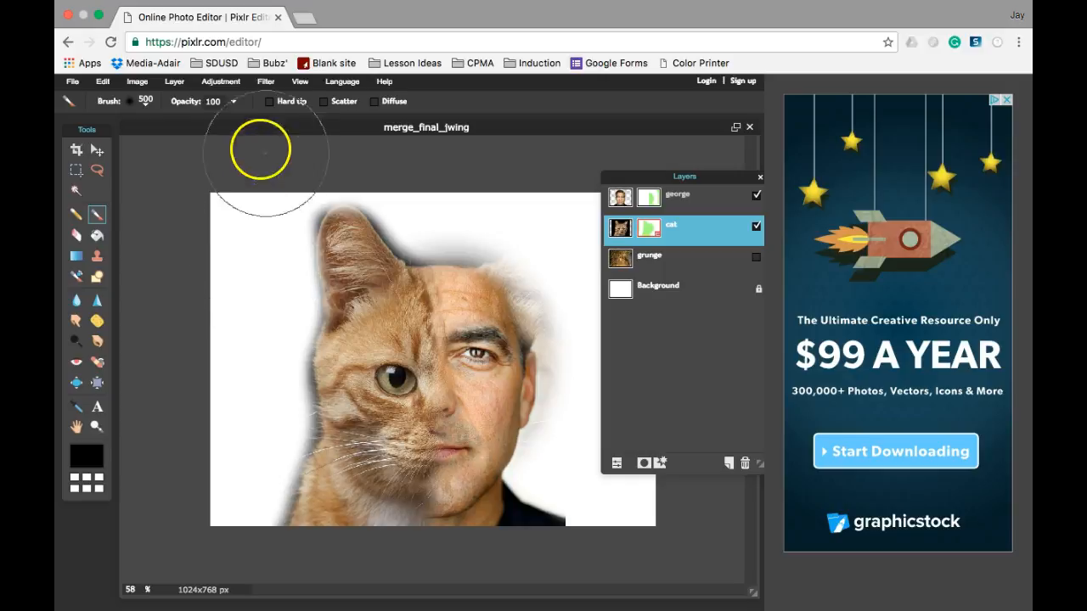
click(145, 102)
click(376, 170)
click(509, 160)
mouse_move(517, 270)
mouse_down()
mouse_move(503, 312)
mouse_move(536, 244)
mouse_move(566, 235)
mouse_move(543, 287)
mouse_up()
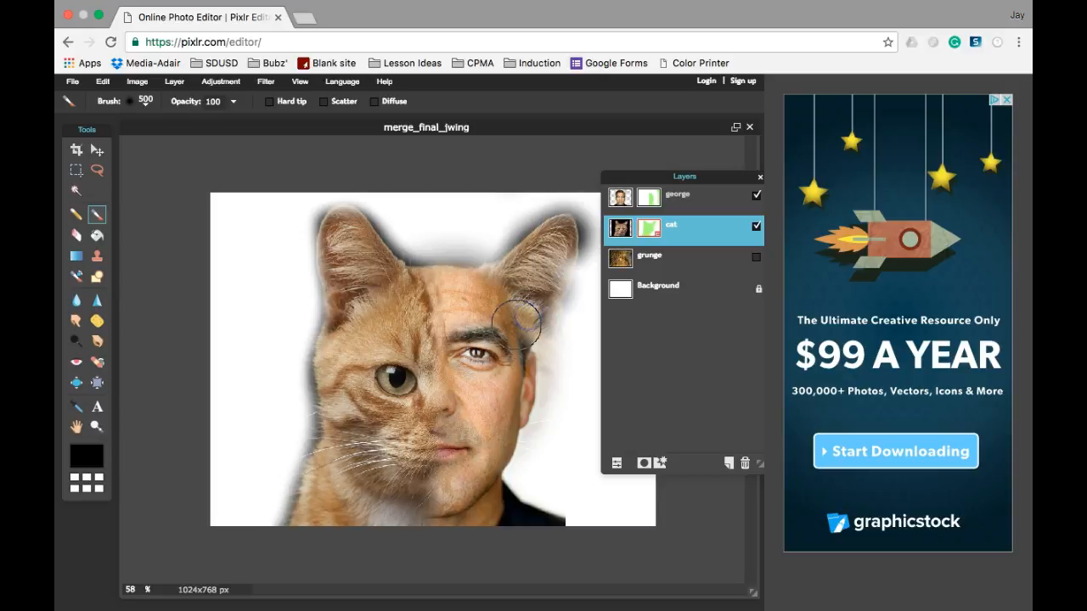
mouse_move(506, 323)
mouse_down()
mouse_move(506, 282)
mouse_move(479, 291)
mouse_move(509, 308)
mouse_move(533, 282)
mouse_move(527, 294)
mouse_move(577, 288)
mouse_move(562, 255)
mouse_move(531, 326)
mouse_move(463, 378)
mouse_move(548, 293)
mouse_move(468, 380)
mouse_up()
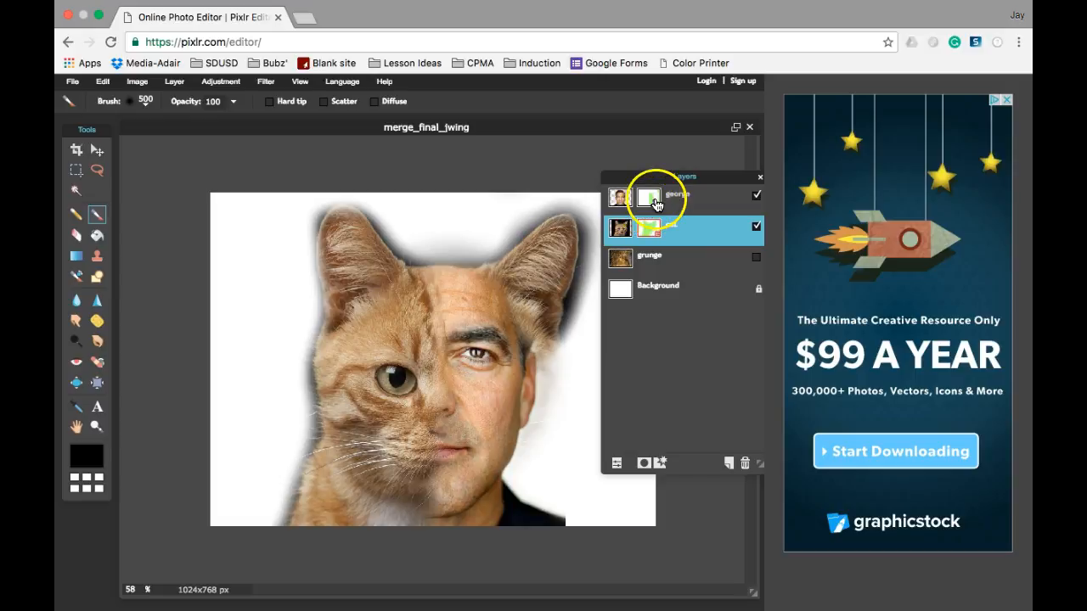
Erase the man's temple and upper ear area on the george mask to blend the face into the cat's fur
click(650, 197)
click(75, 235)
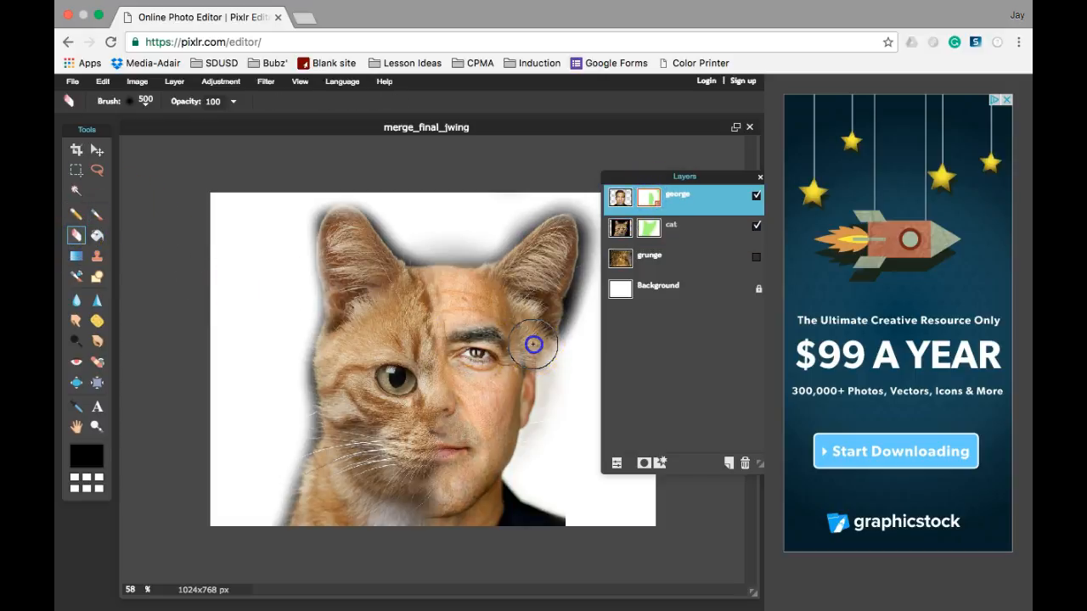
mouse_move(531, 334)
mouse_down()
mouse_move(580, 304)
mouse_move(575, 274)
mouse_up()
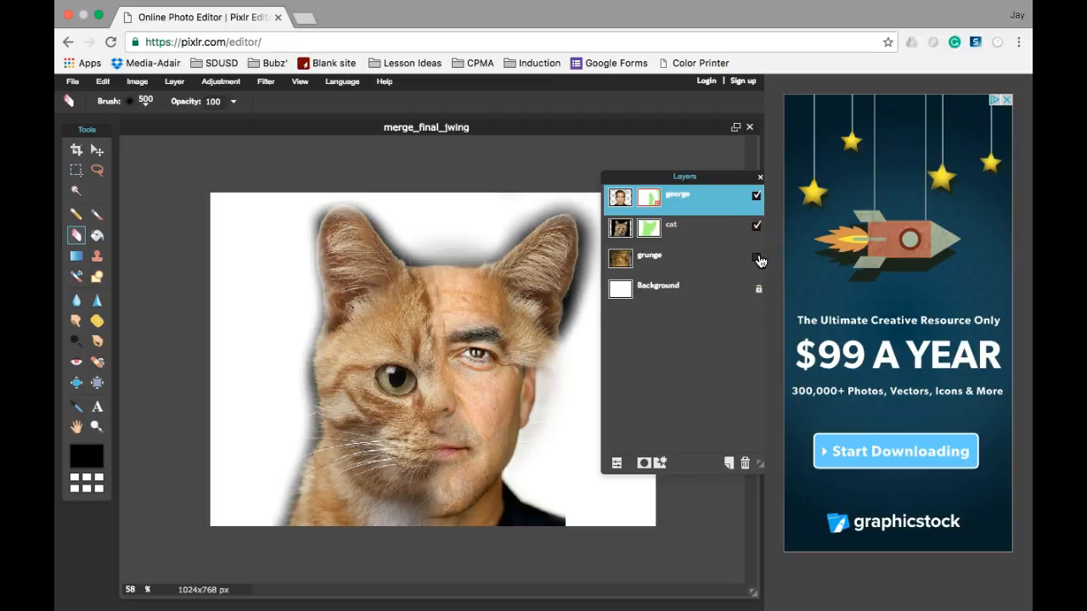
Make the grunge layer visible and move the Layers window clear of the image
click(757, 258)
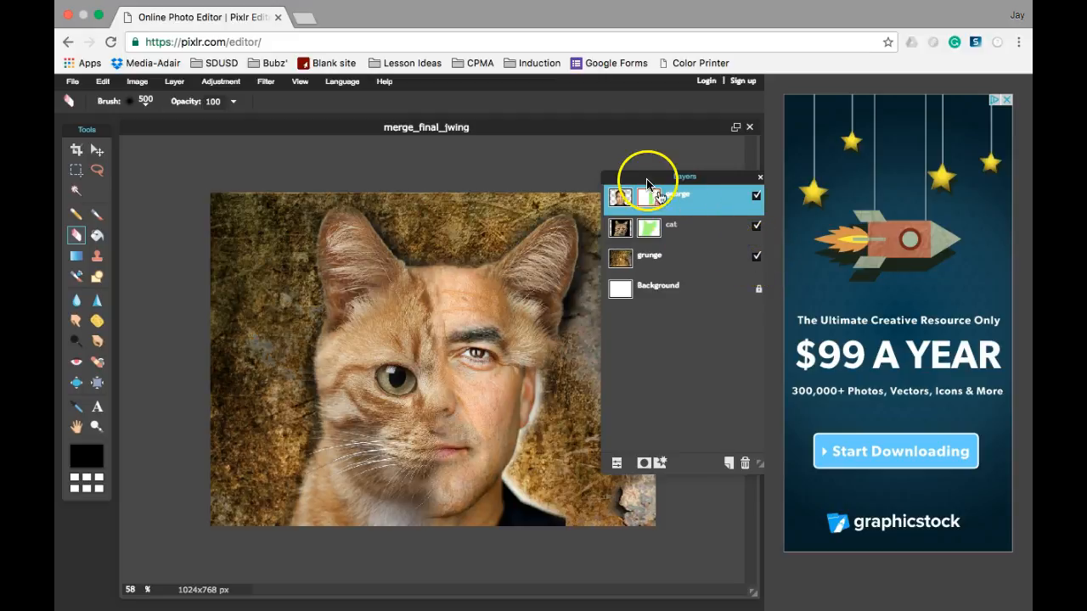
drag(638, 181, 724, 191)
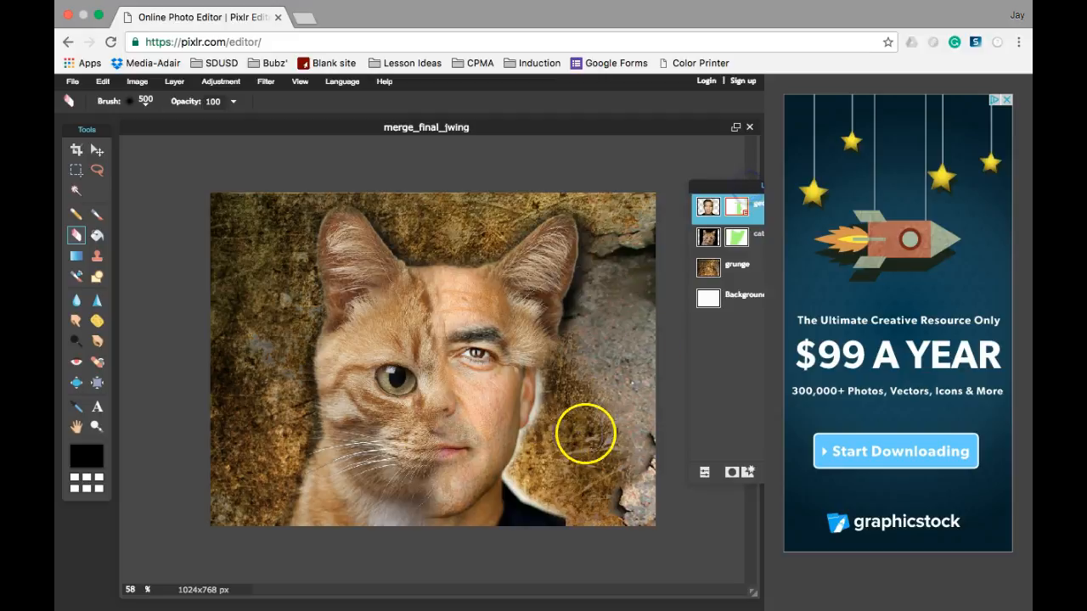